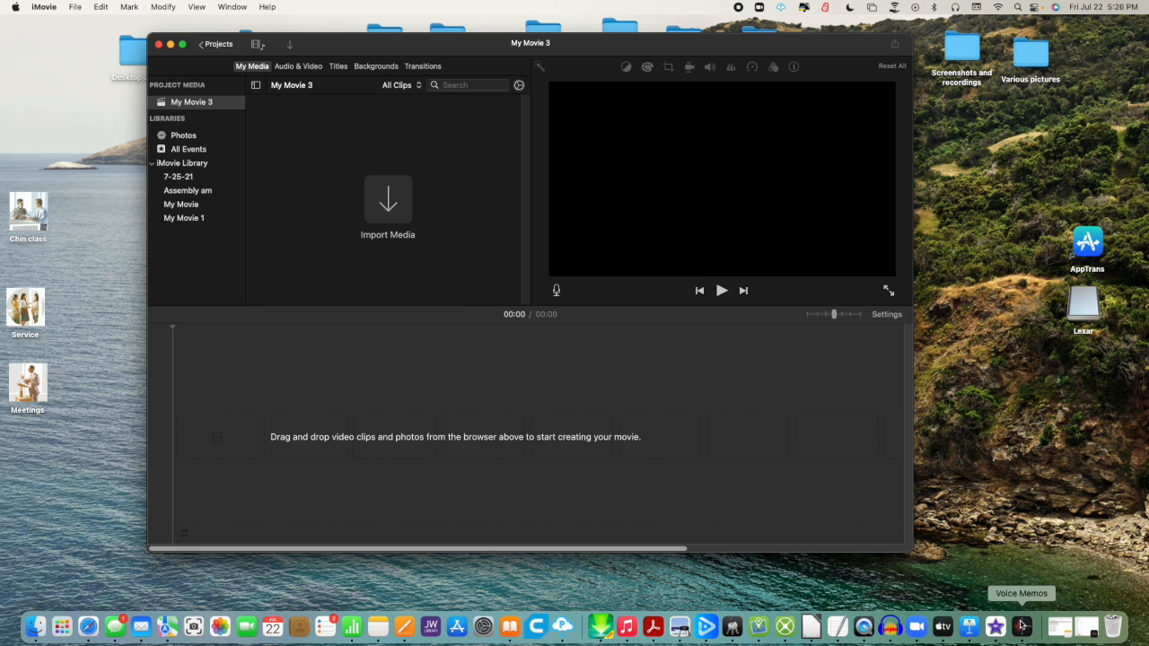
Share the voice memo "The sharpest blade" from Voice Memos to a new email and place its audio attachment in the My Movie 3 timeline.
left_click(1021, 626)
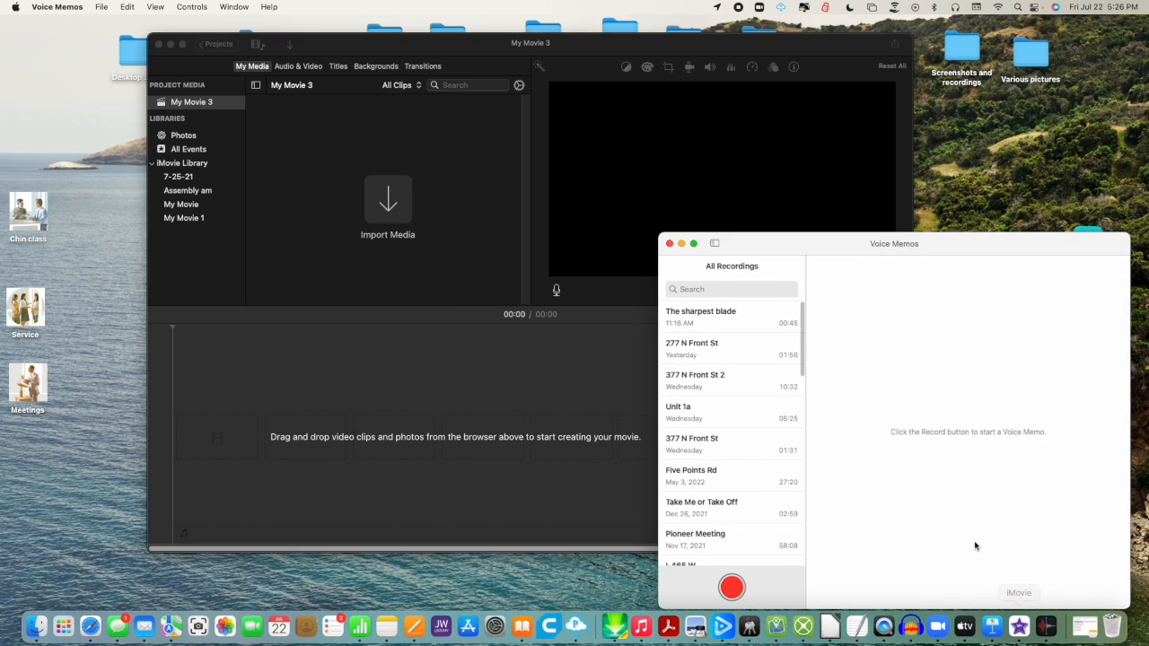
left_click(724, 314)
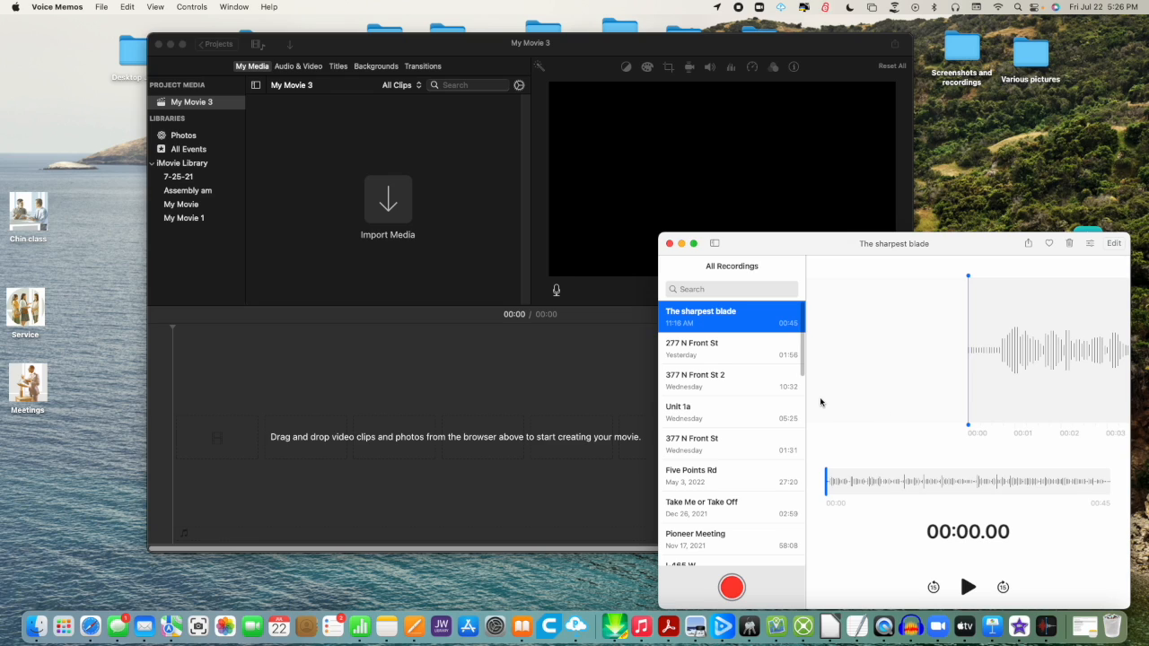
left_click_drag(713, 325, 528, 375)
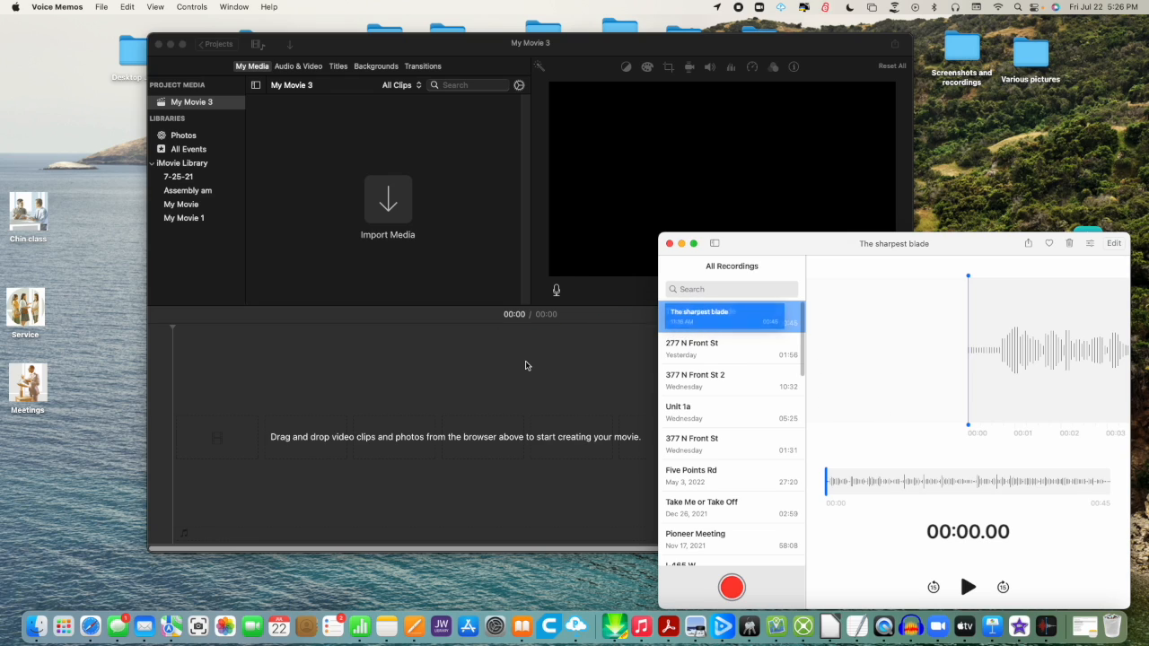
left_click(1028, 244)
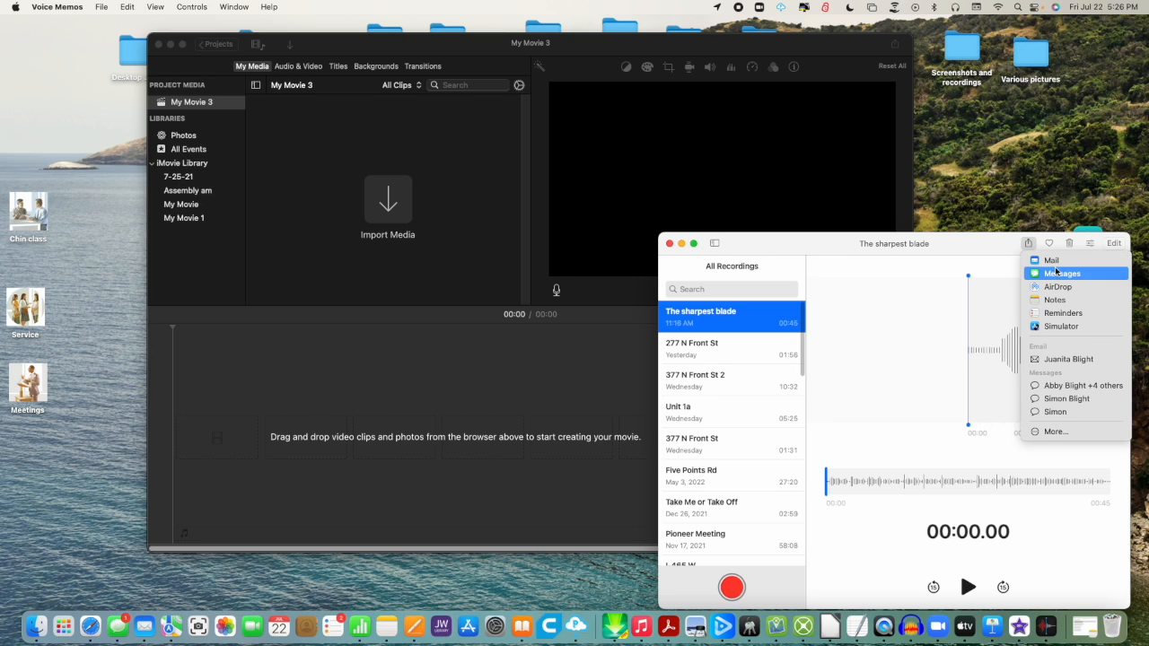
left_click(1055, 261)
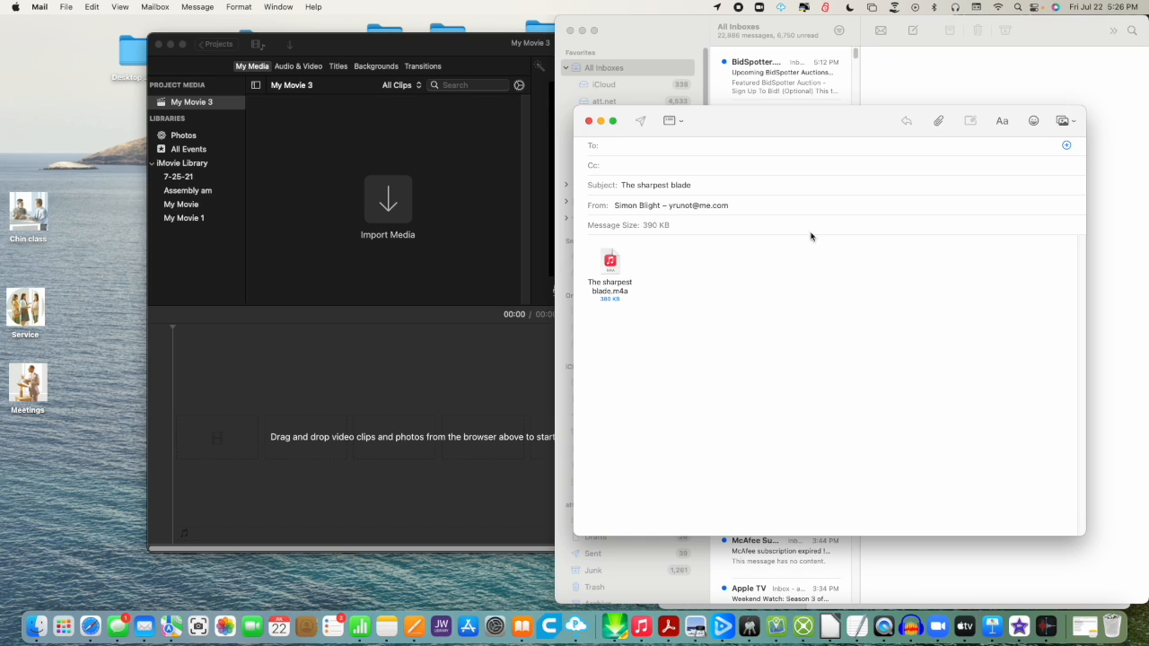
left_click_drag(613, 277, 182, 446)
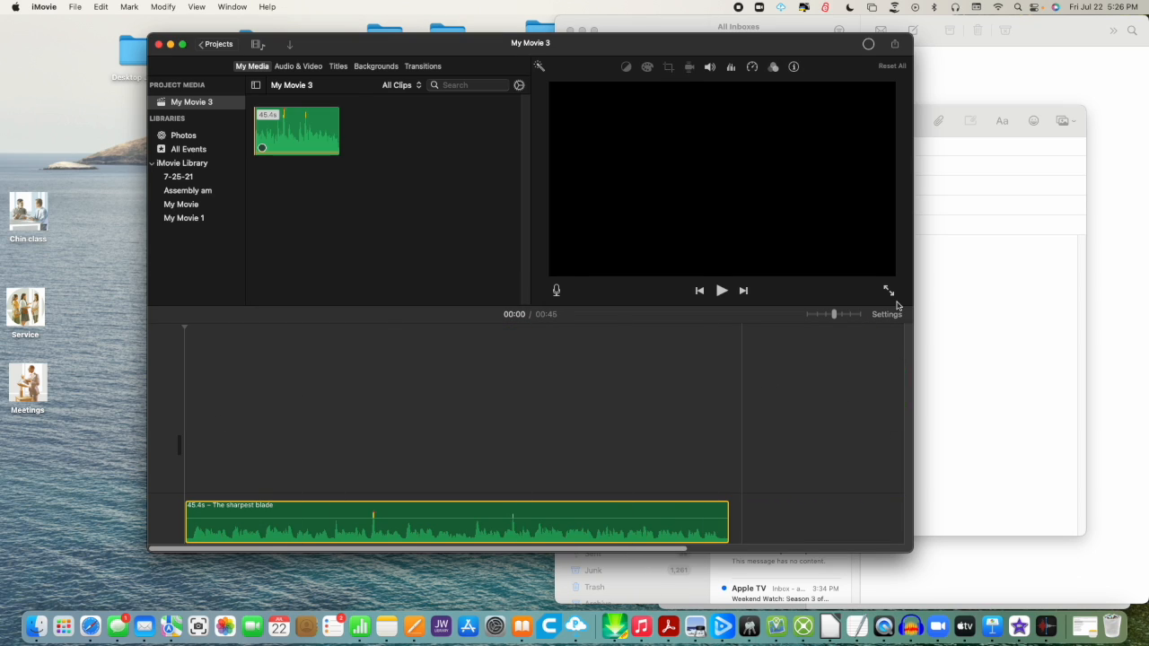
Discard the email draft without saving and close the Mail and Voice Memos windows.
left_click(1046, 290)
left_click(588, 121)
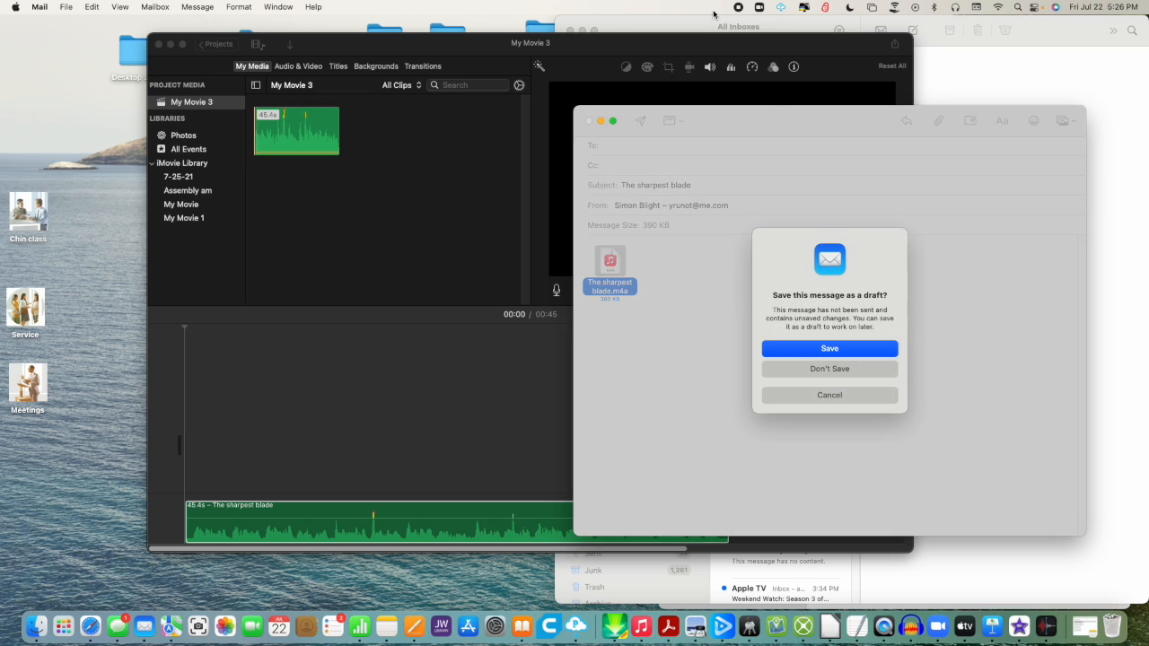
left_click(821, 370)
left_click(569, 32)
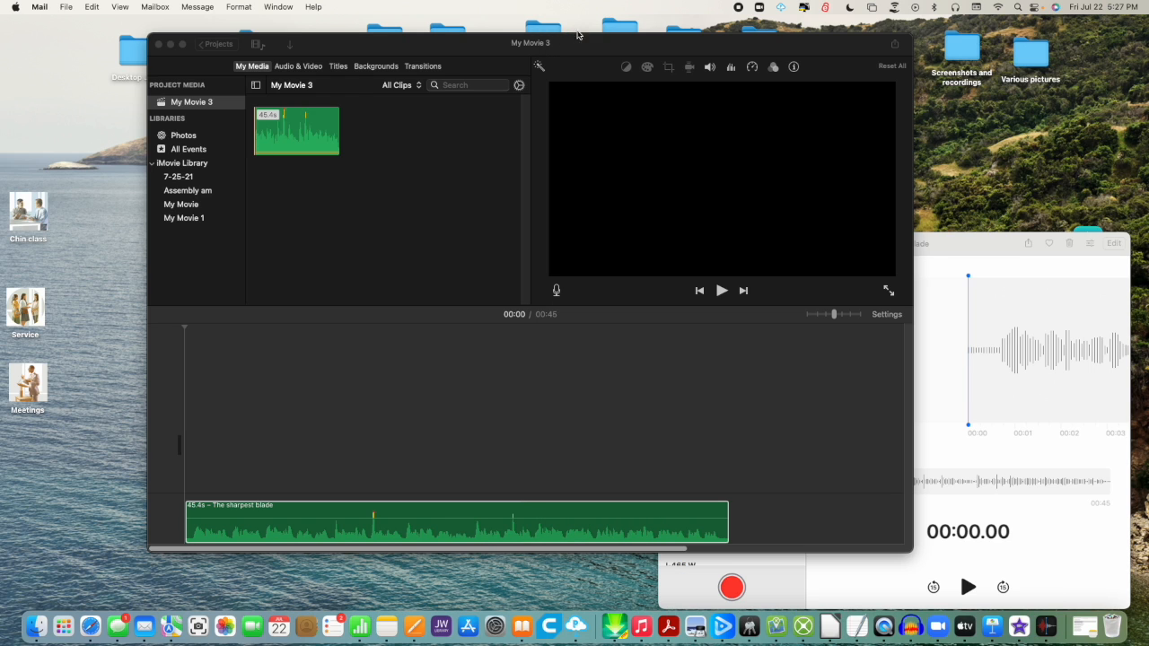
left_click(966, 240)
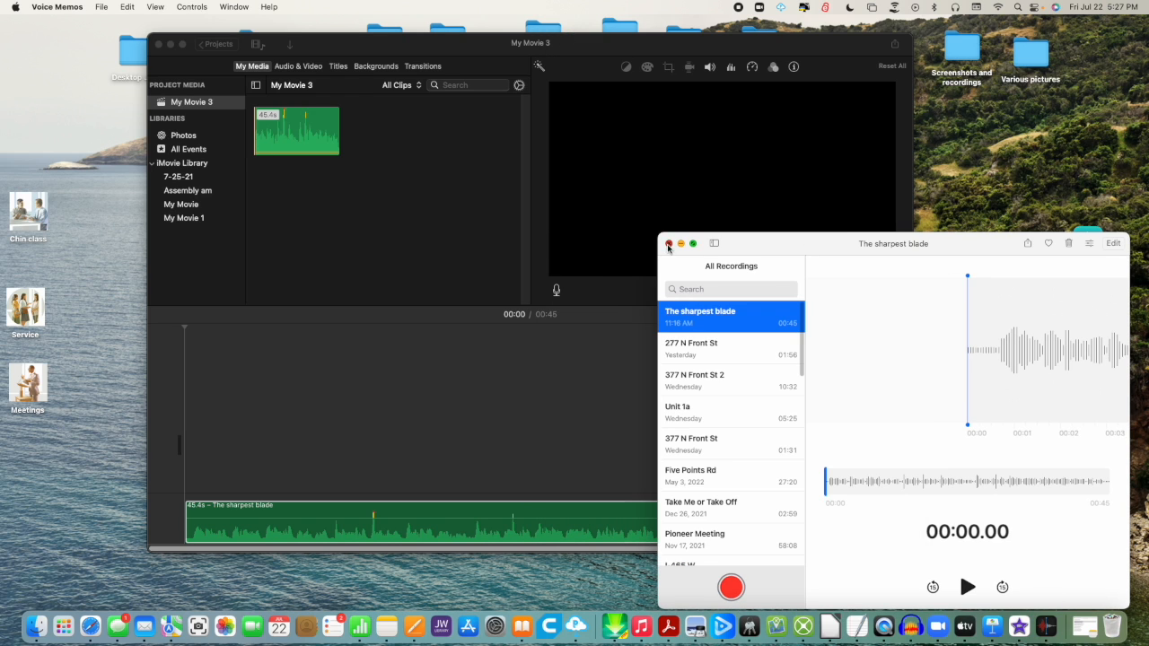
left_click(668, 243)
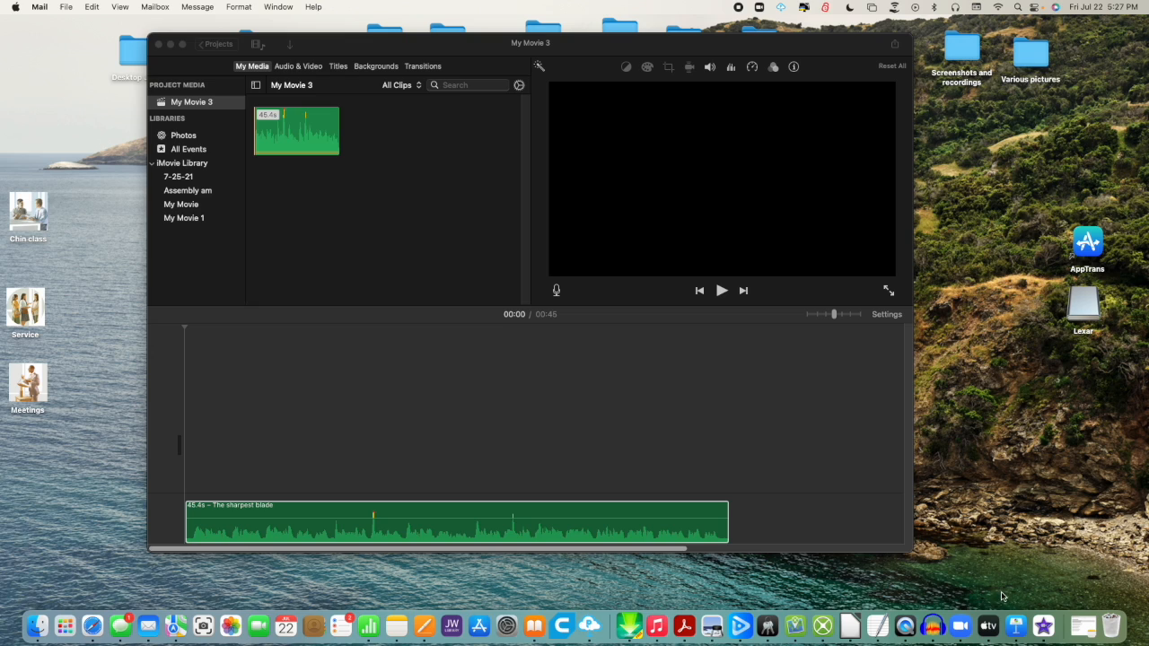
Switch to Keynote and create a new presentation with the Basic White theme.
left_click(1016, 627)
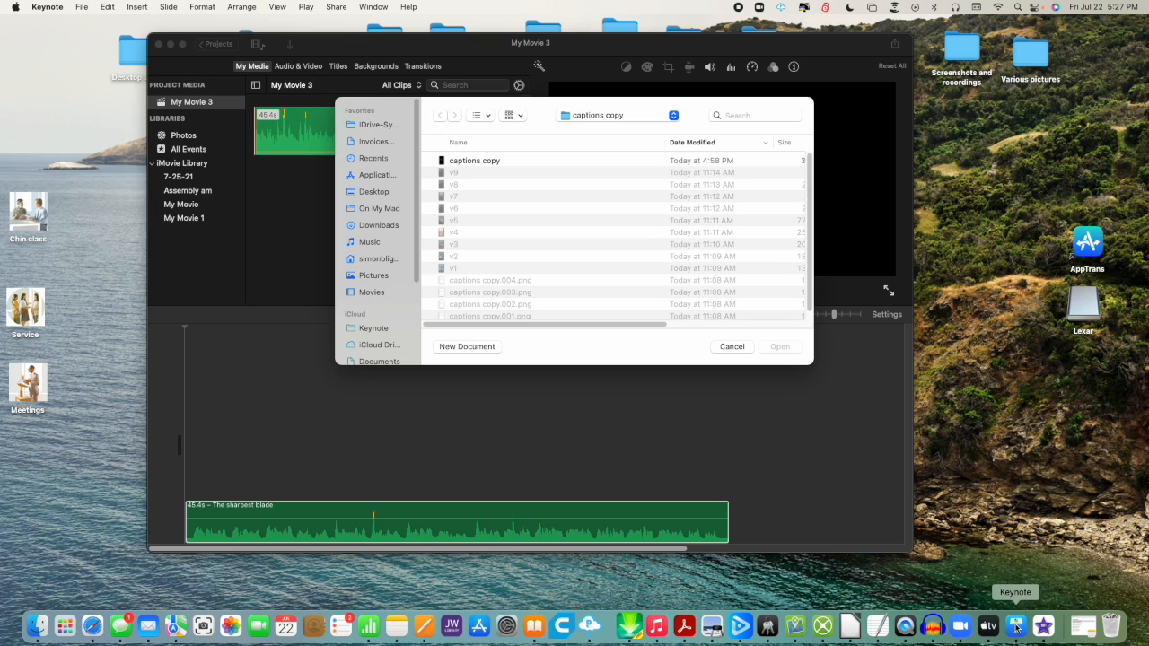
left_click(474, 348)
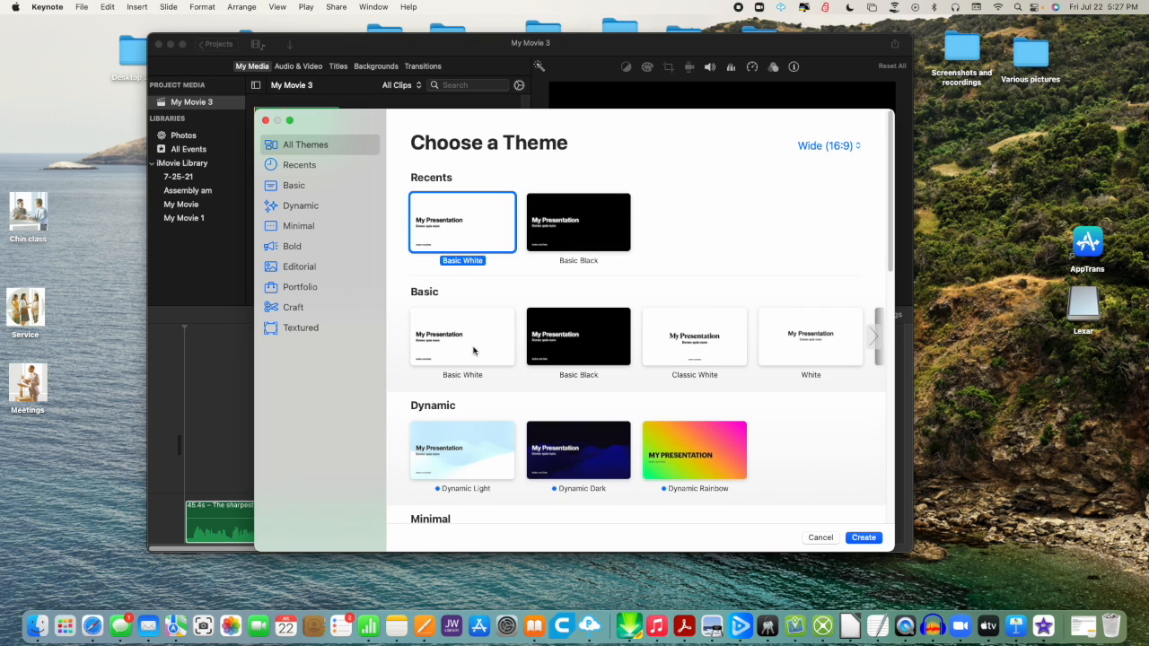
double_click(456, 217)
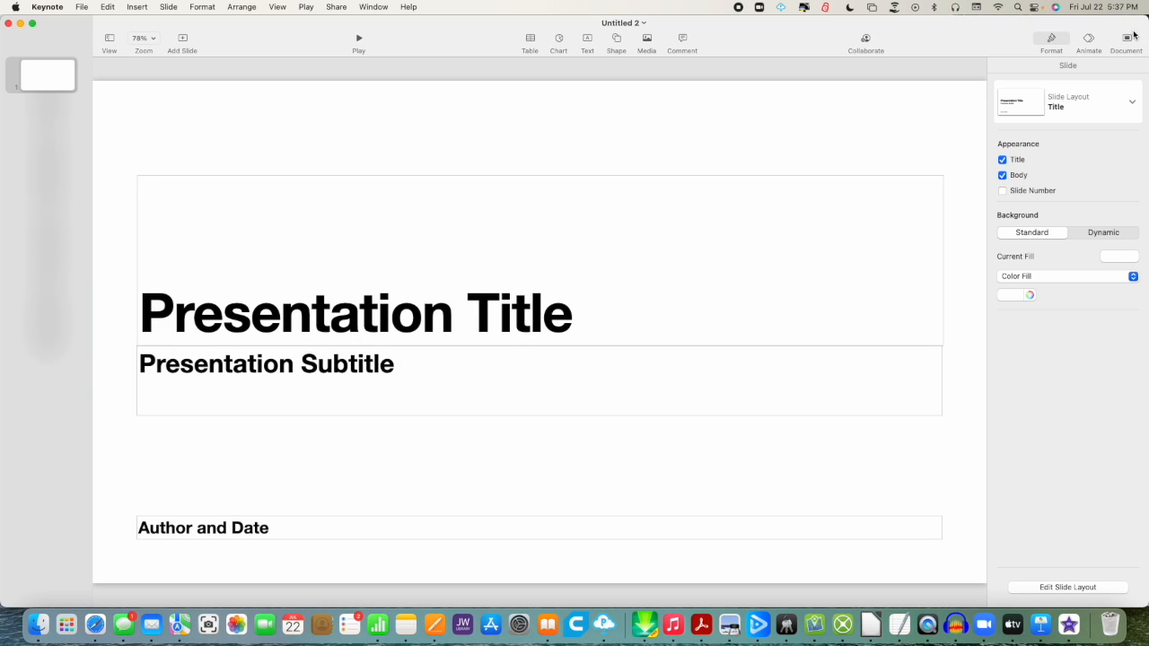
Set a custom vertical slide size of 1080 pts wide by 1920 pts high for the presentation.
left_click(1125, 41)
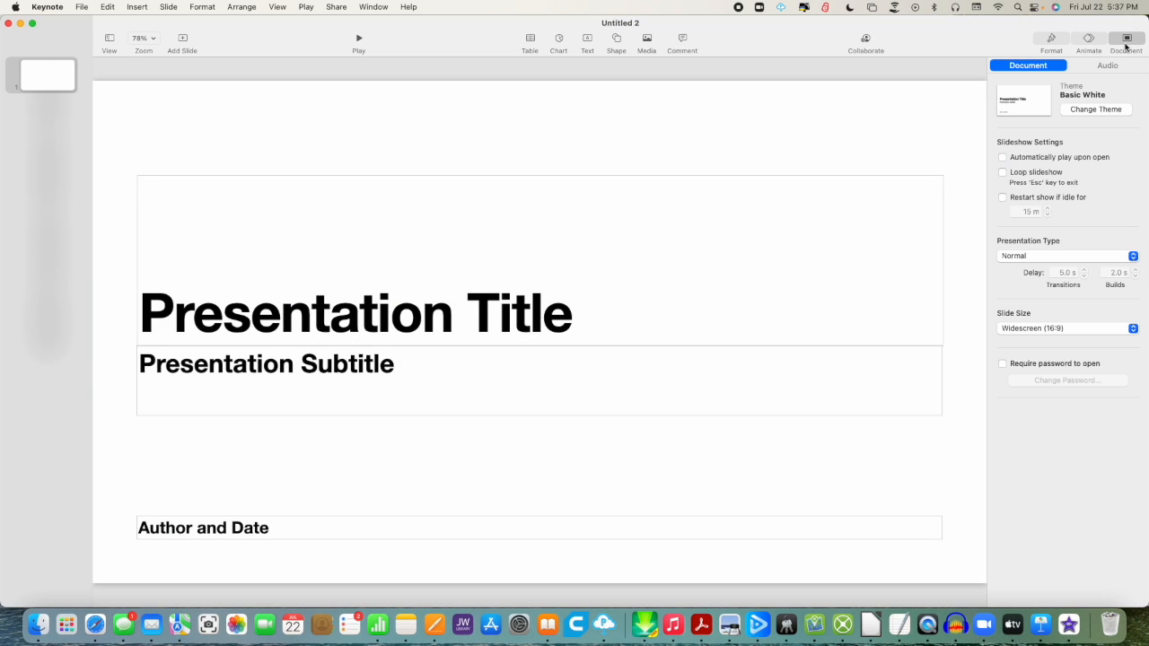
left_click(1083, 329)
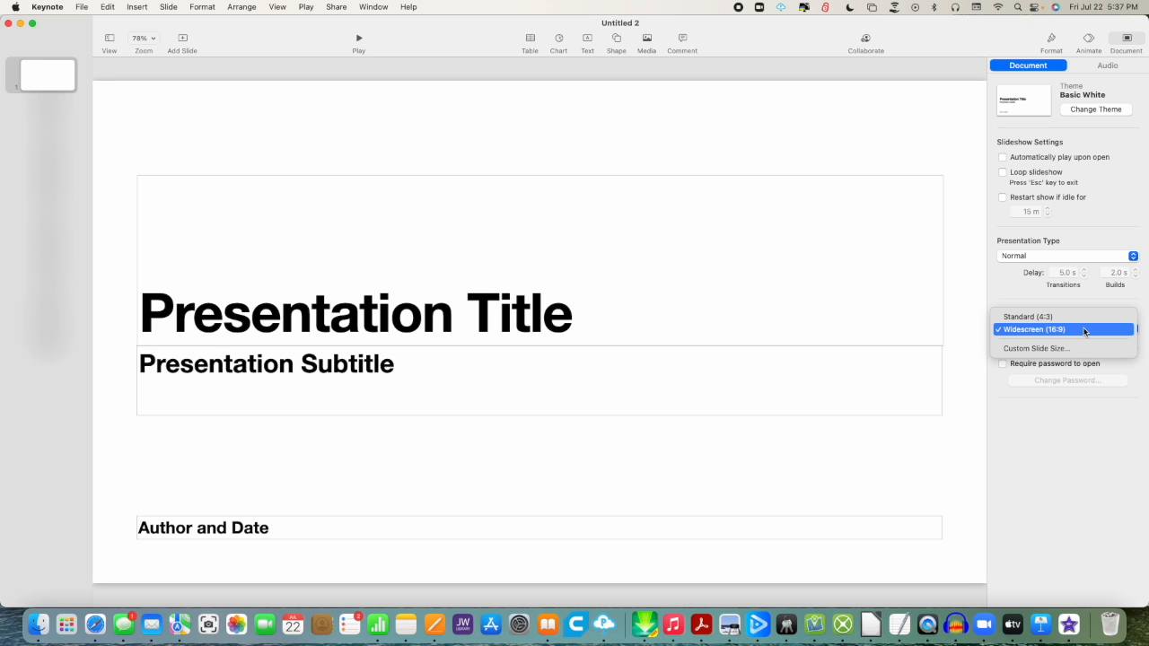
left_click(1064, 349)
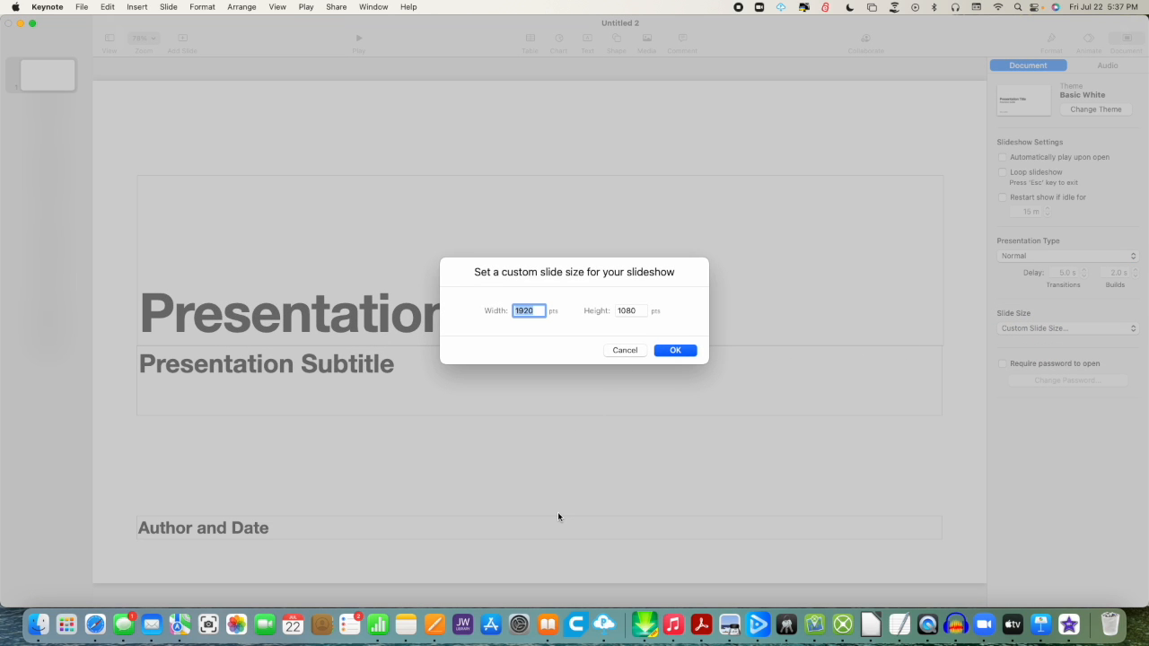
type("10")
key("Tab")
type("19")
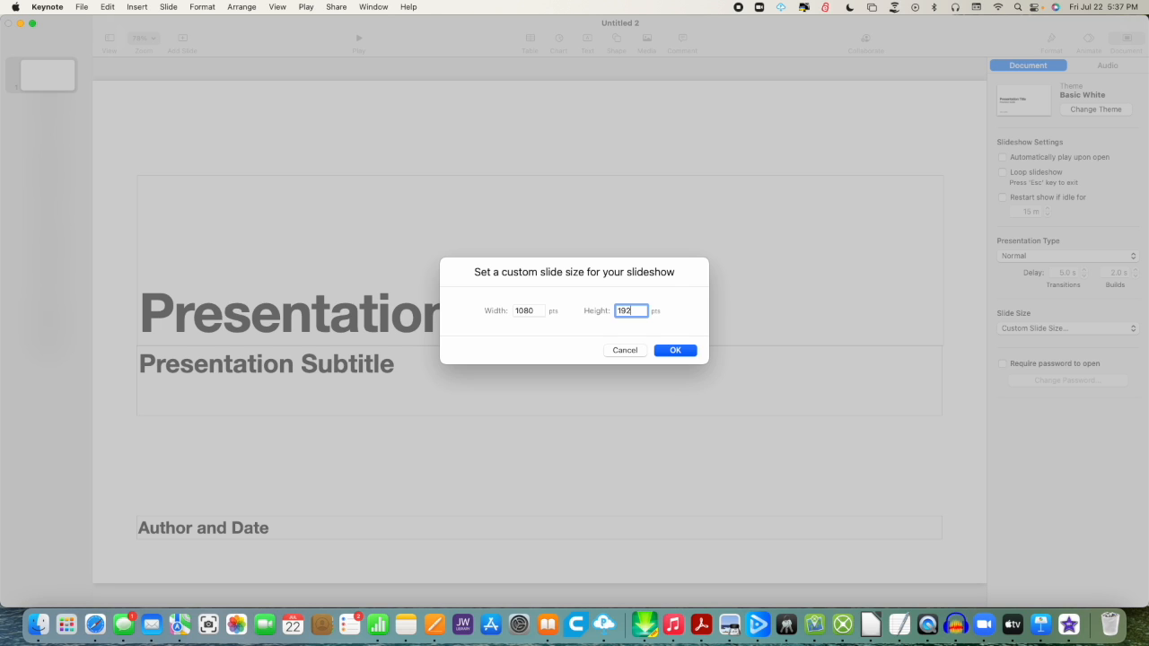
key("Return")
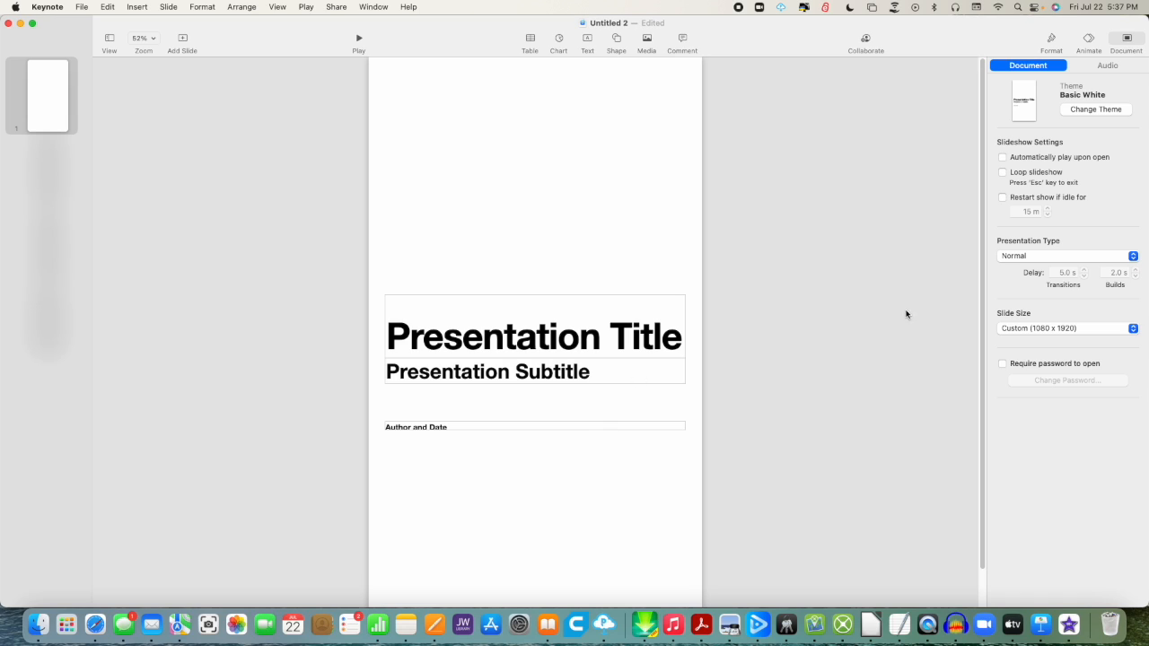
Set the slide background to No Fill and delete the title, subtitle and author placeholders.
left_click(1088, 40)
left_click(1051, 41)
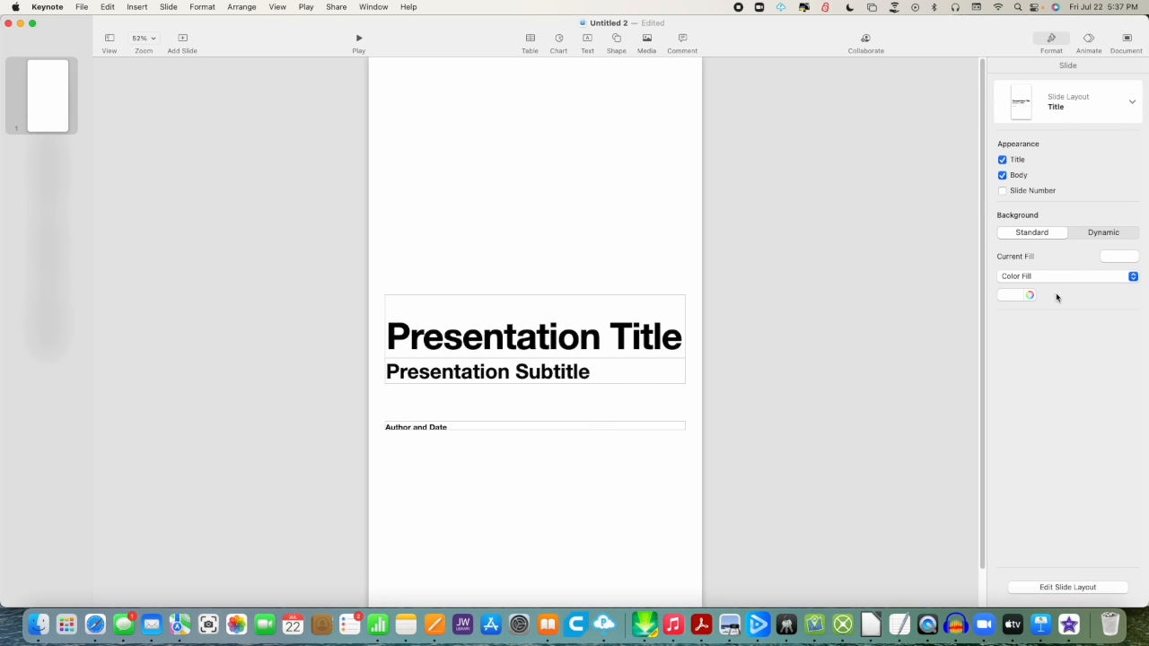
left_click(1129, 259)
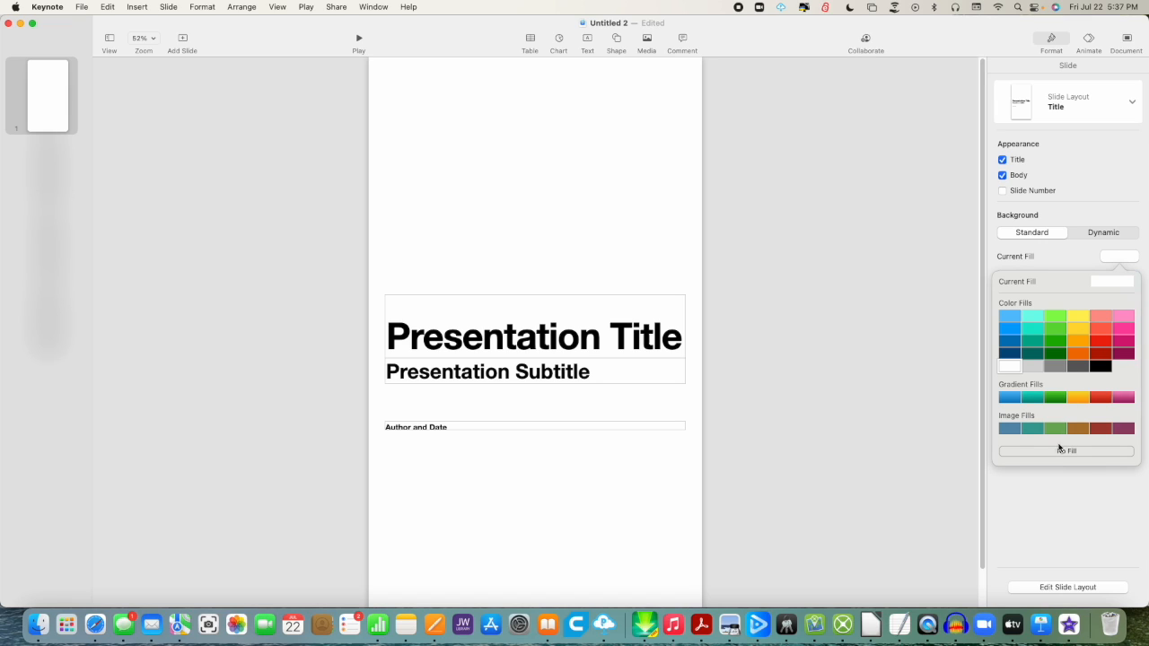
left_click(1063, 451)
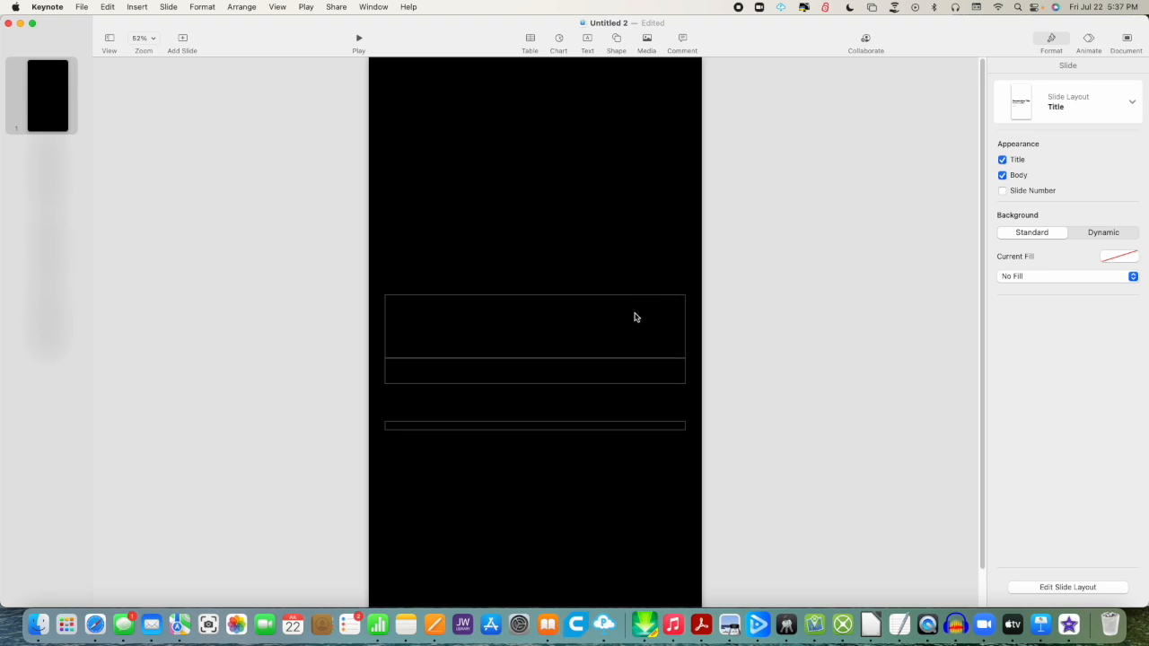
left_click_drag(337, 264, 749, 458)
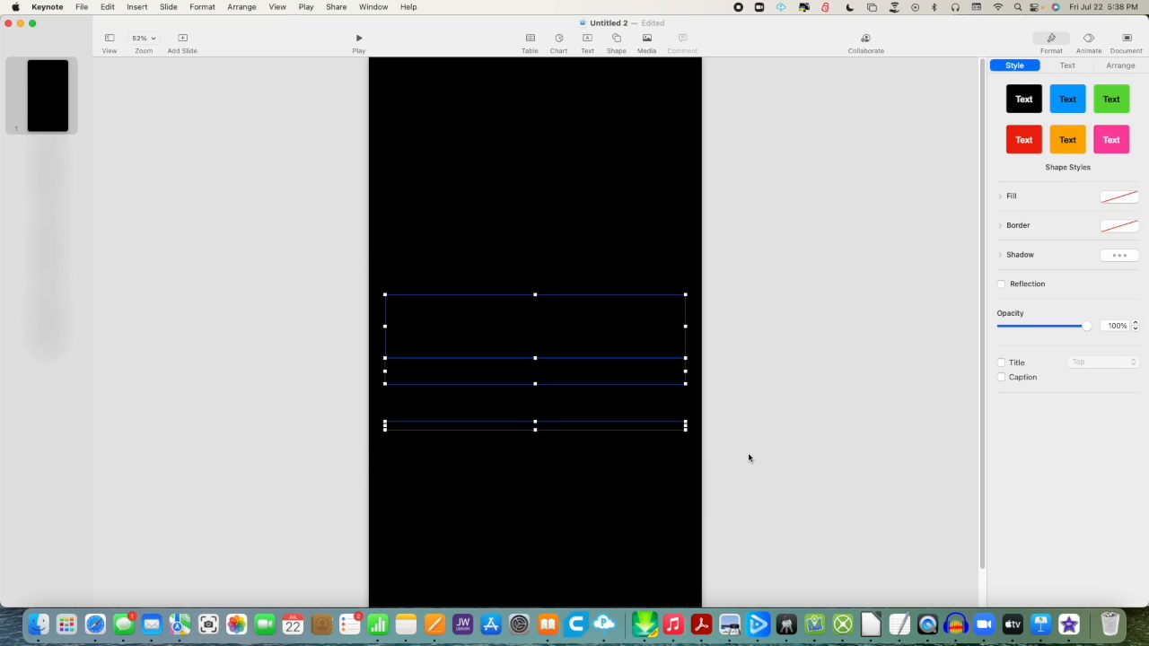
key("Delete")
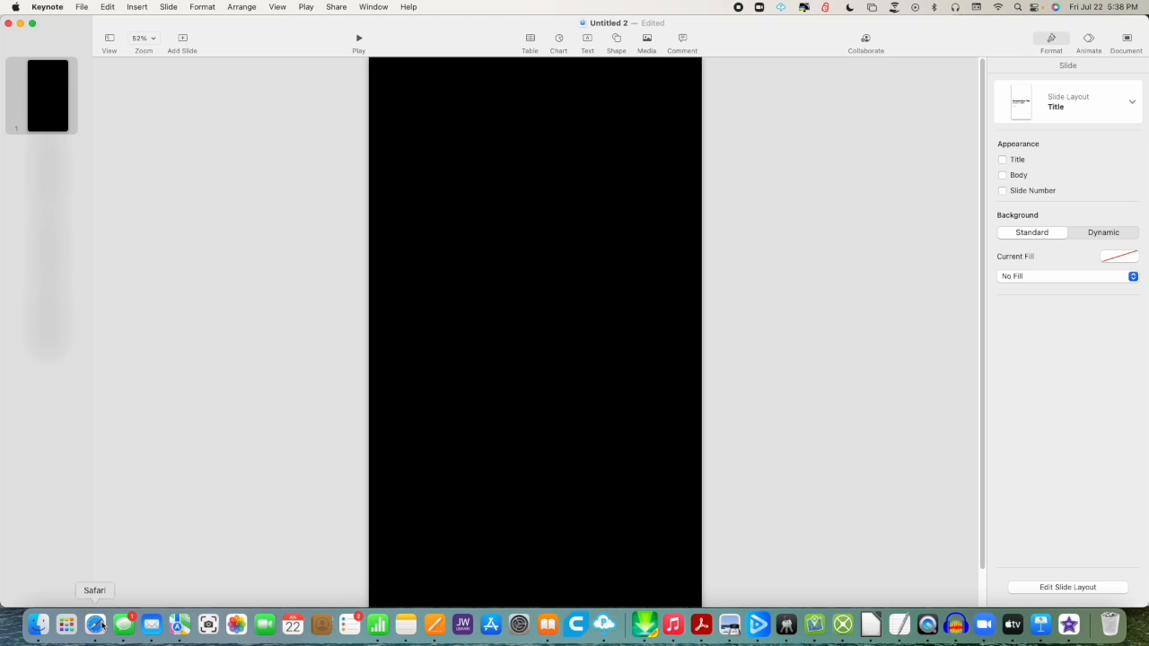
View the free stock videos on the Pexels site in Safari and close the browser window.
left_click(97, 624)
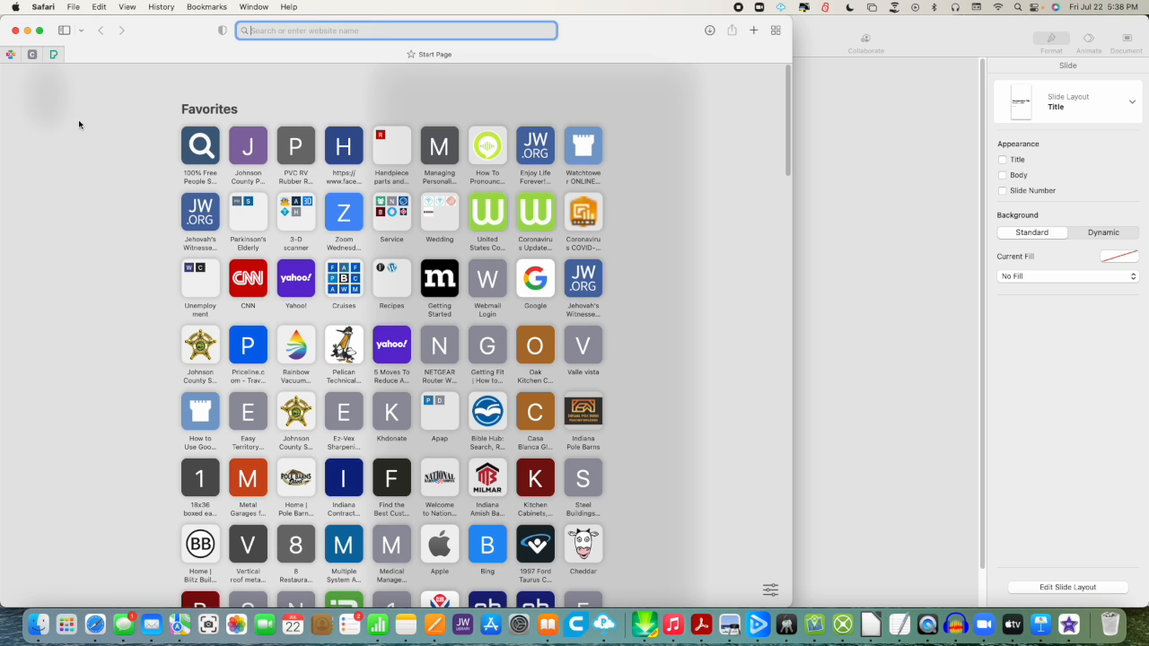
left_click(53, 55)
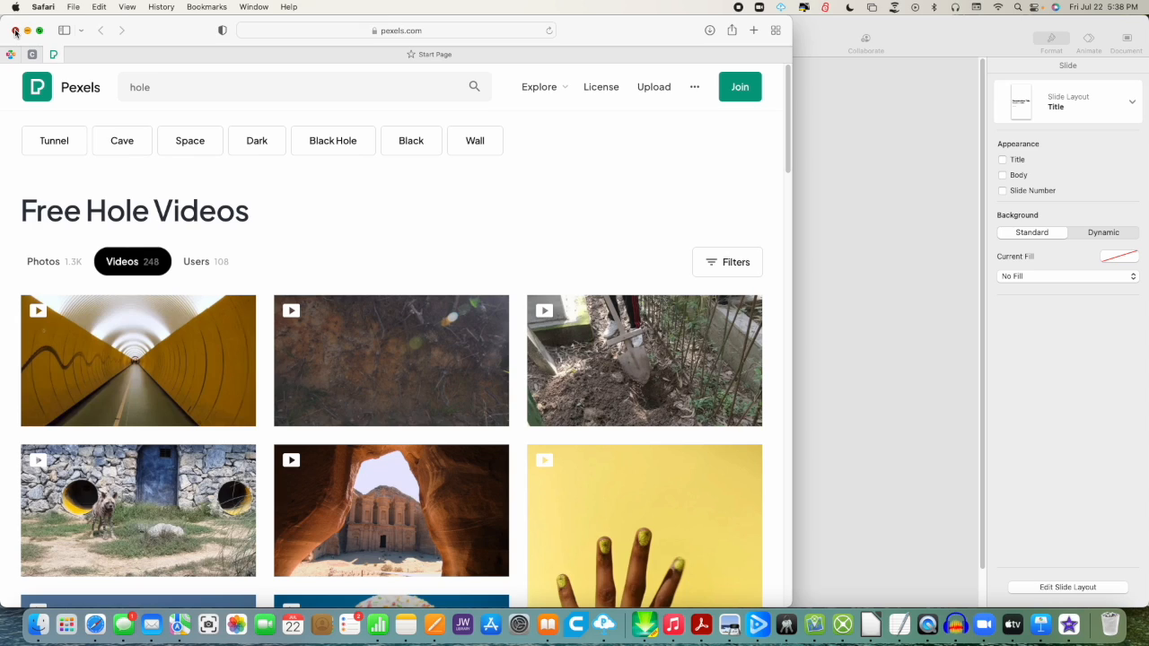
left_click(14, 32)
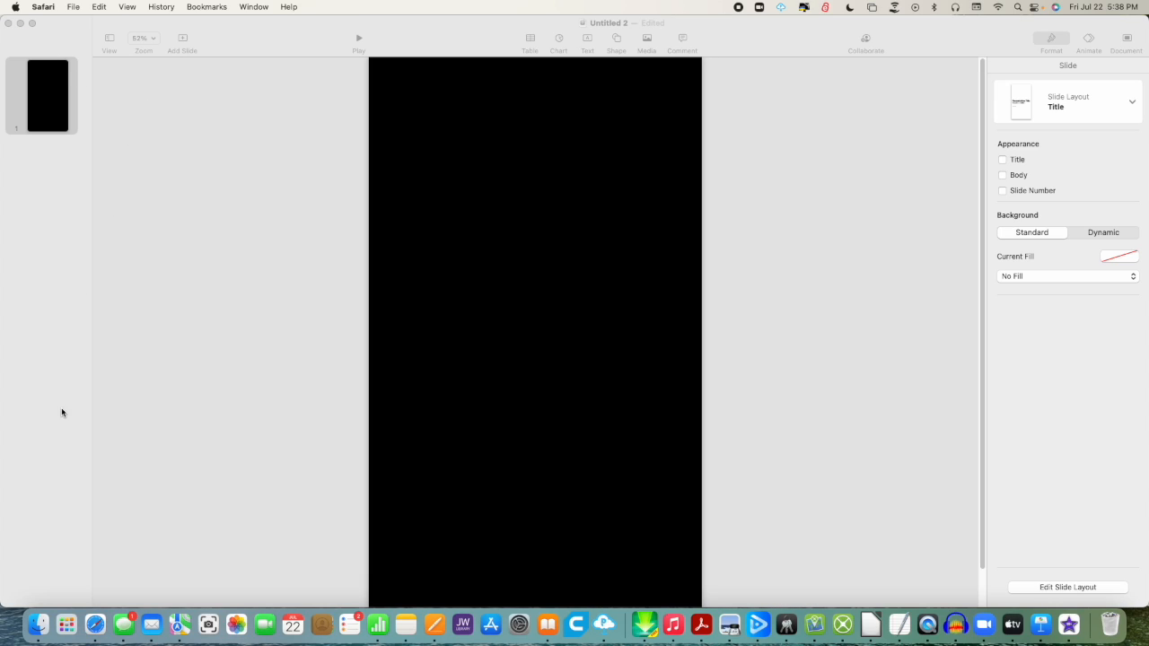
Insert the video pexels-felipe-david-6496862.mp4 from the Downloads folder in Finder onto the Keynote slide.
left_click(38, 625)
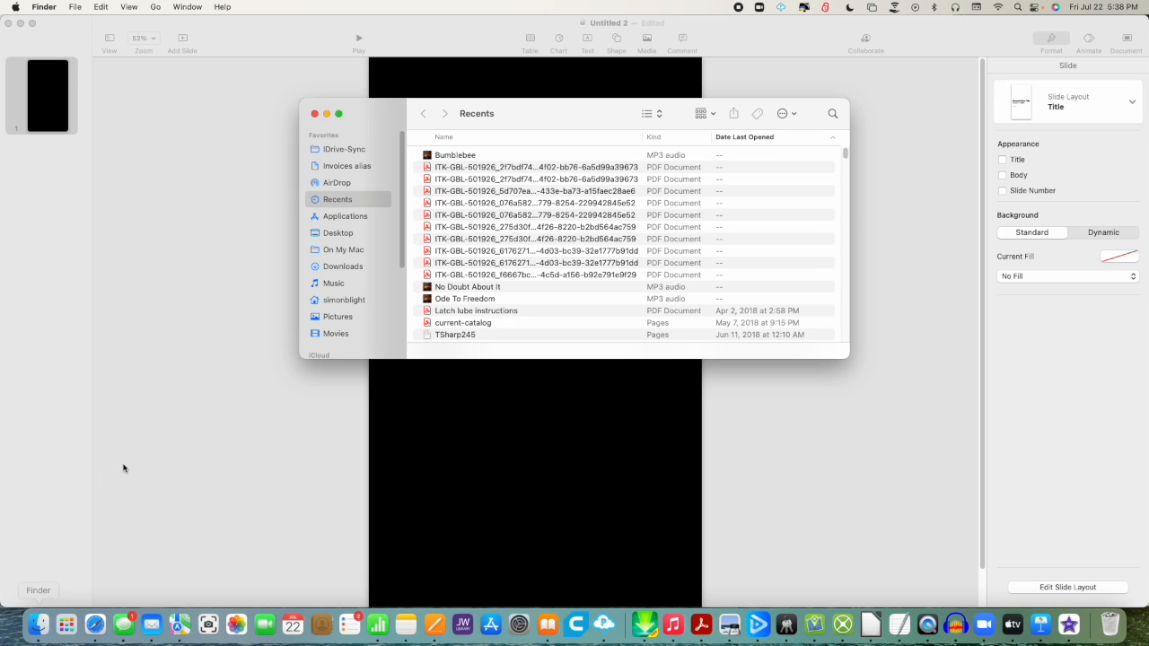
left_click(354, 267)
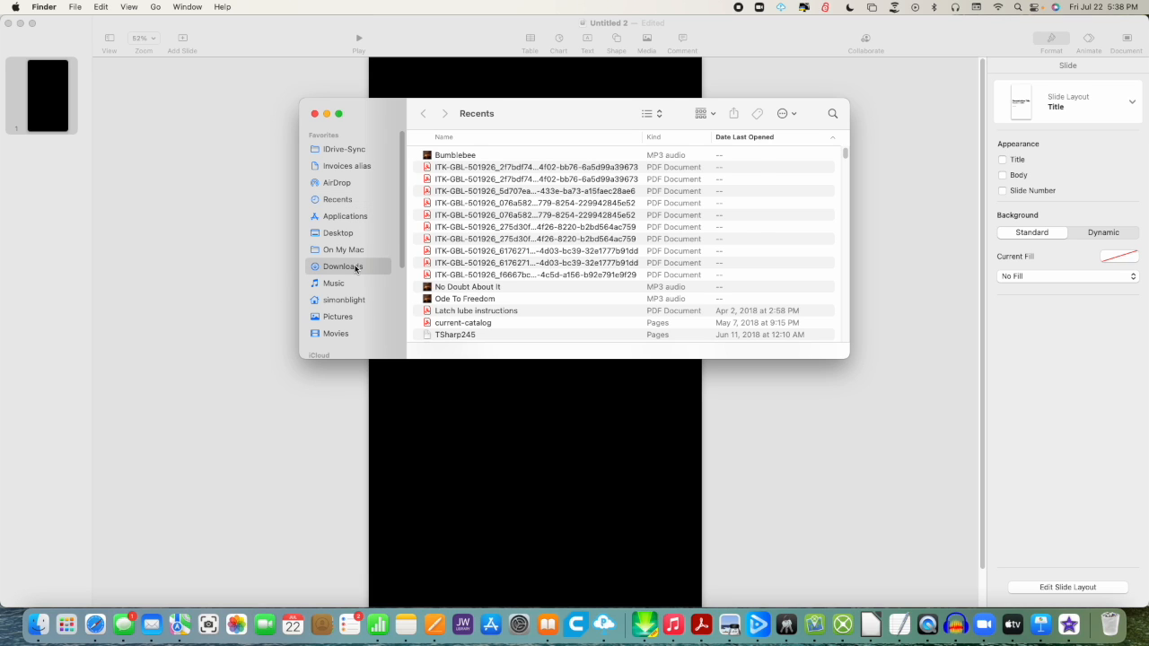
scroll(520, 271, "down", 15)
scroll(519, 272, "down", 15)
scroll(520, 272, "down", 3)
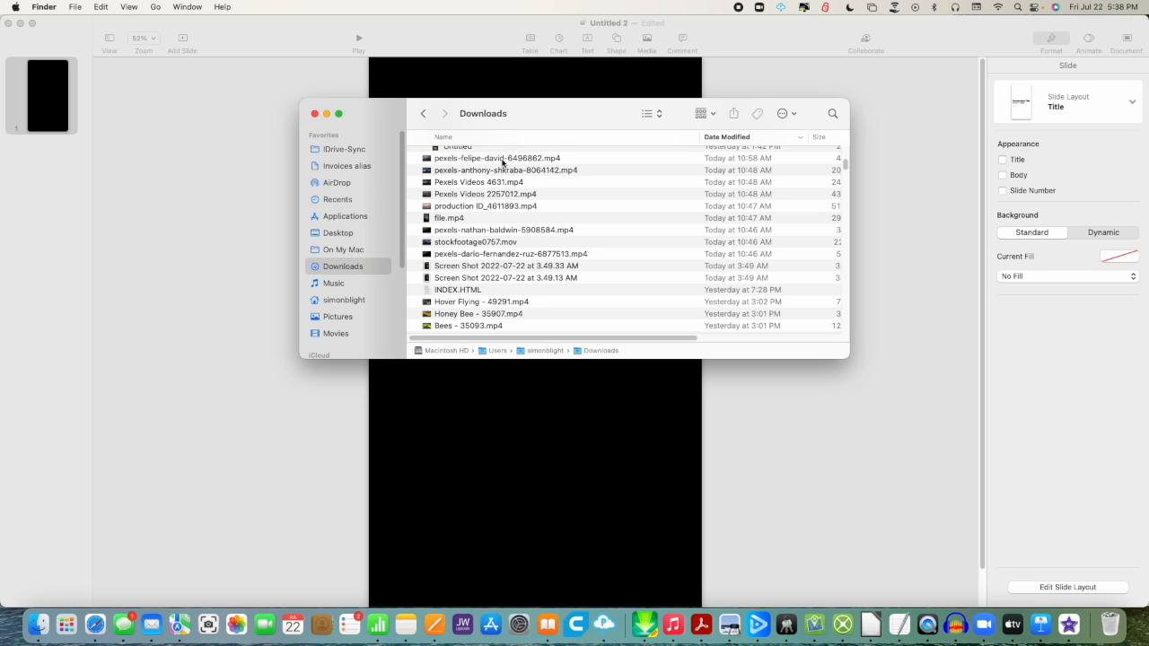
left_click_drag(502, 161, 536, 478)
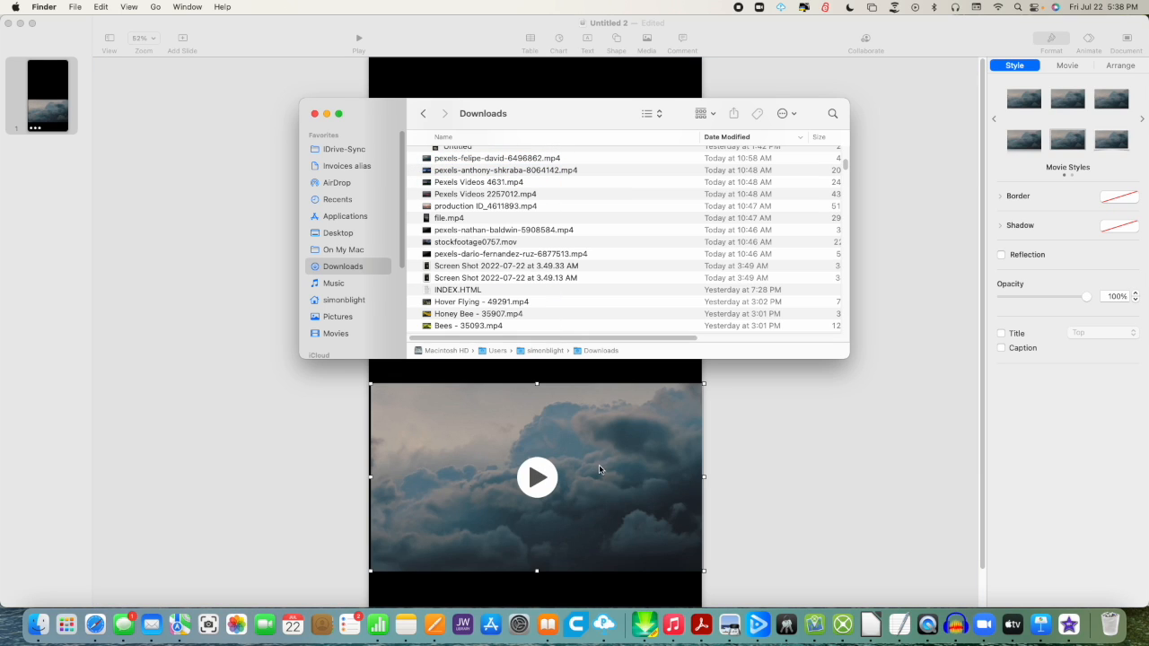
left_click(738, 446)
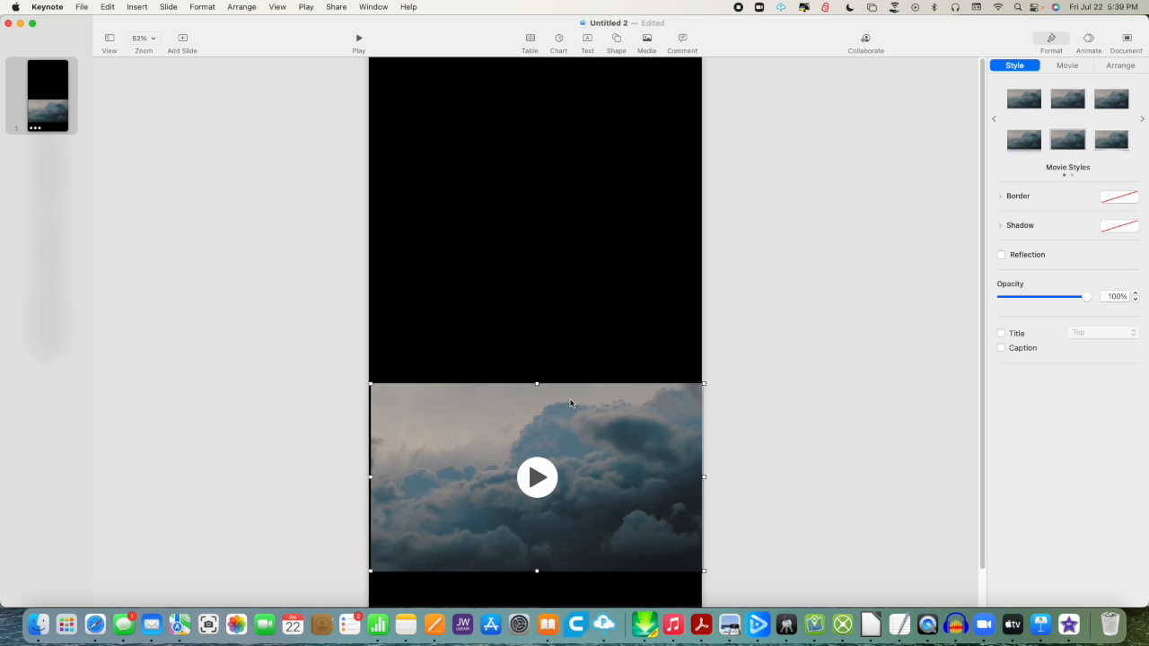
Enlarge the clouds video until it covers the slide's full height, play it as a check, and select slide 1.
left_click_drag(535, 384, 542, 52)
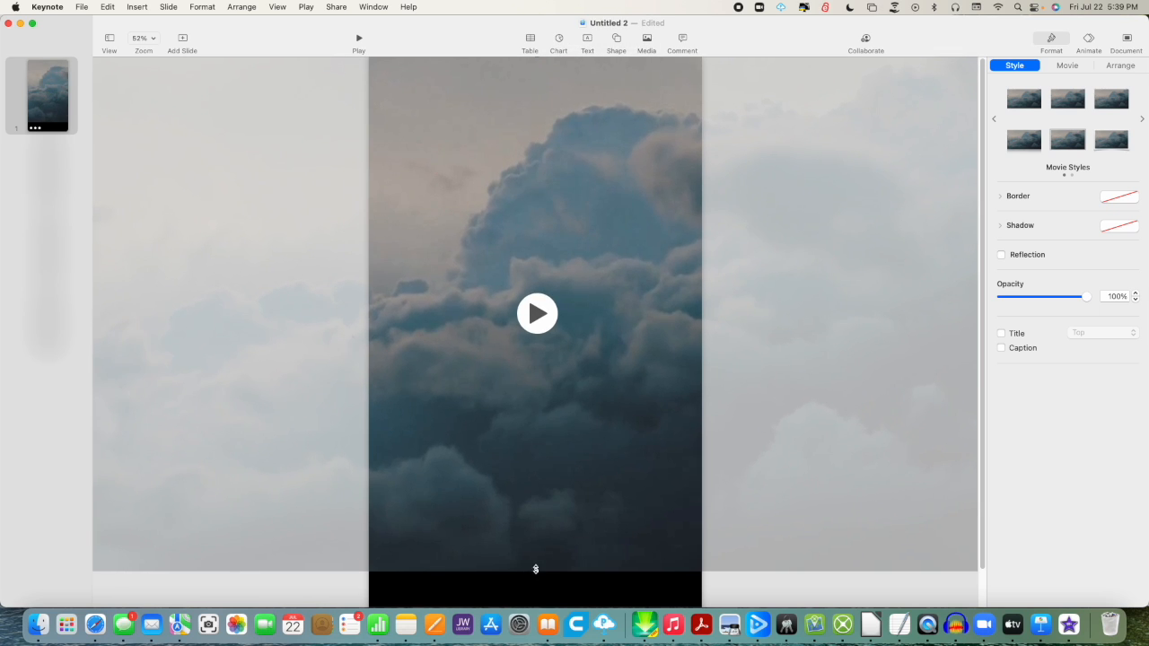
left_click_drag(535, 569, 539, 610)
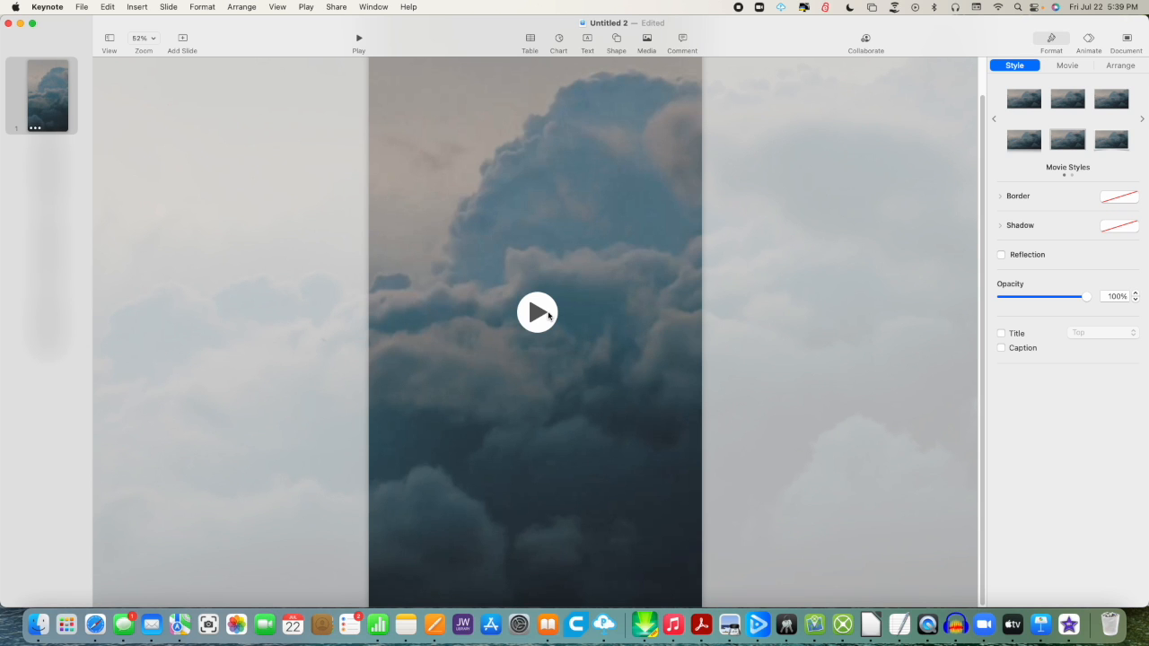
left_click(548, 314)
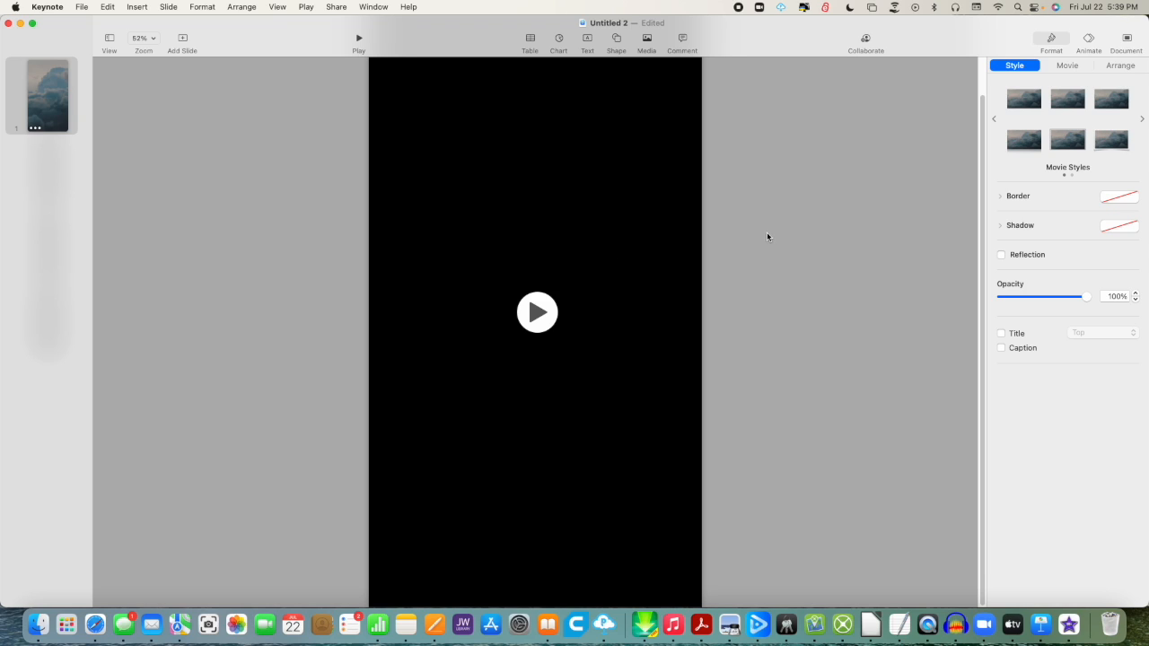
left_click(43, 103)
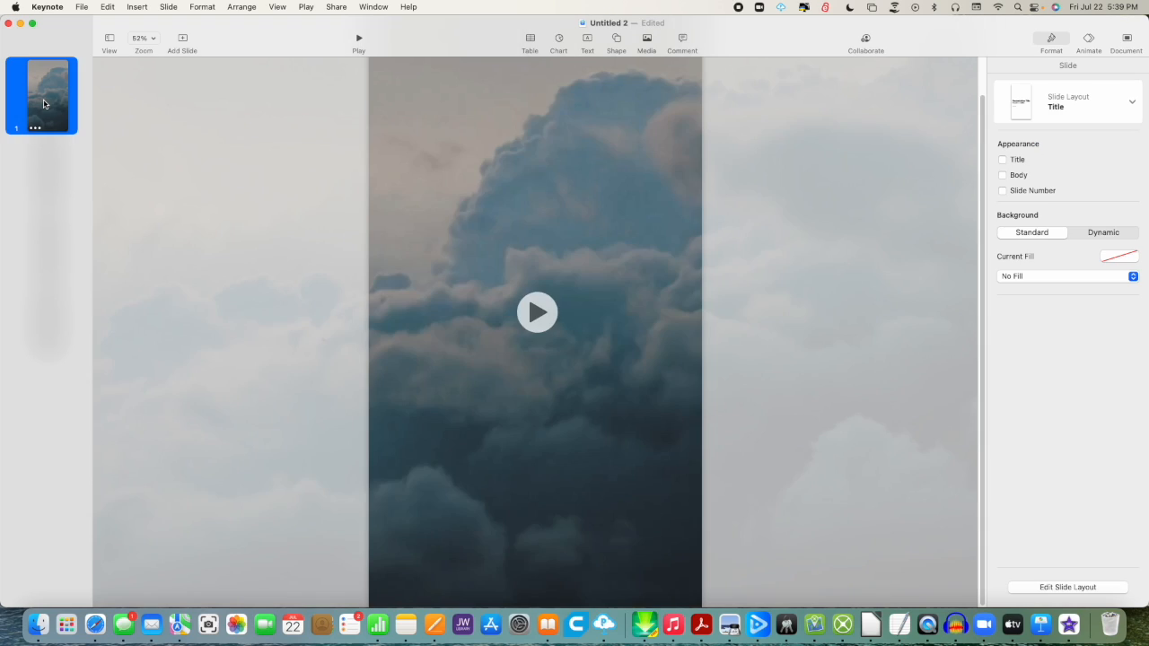
Duplicate slide 1 and delete the clouds video from the copy, leaving slide 2 empty.
right_click(43, 103)
left_click(67, 225)
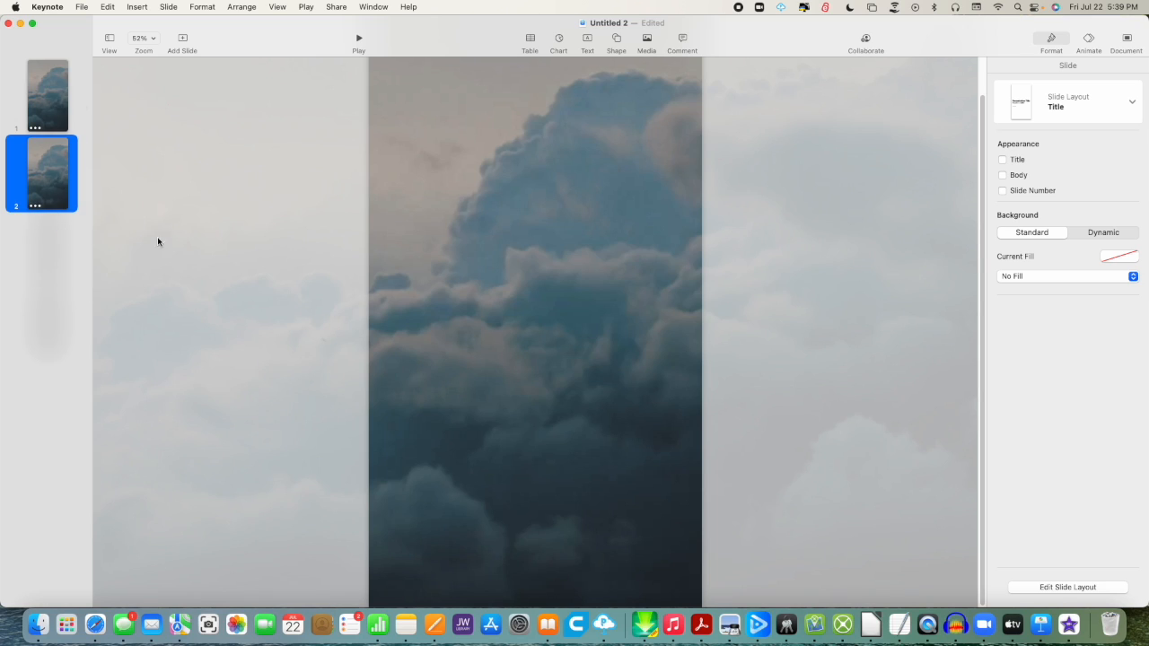
left_click(490, 265)
key("Delete")
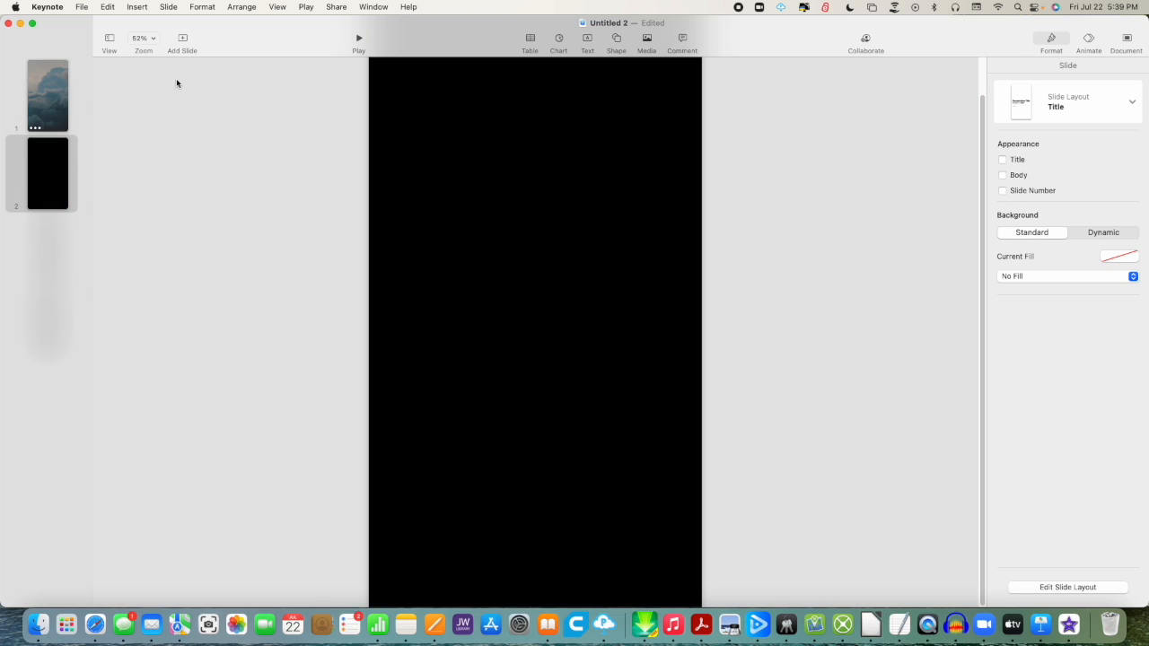
Insert pexels-anthony-shkraba-8064142.mp4 from the Downloads folder onto slide 2, accepting the iPhone and iPad compatibility notice.
left_click(37, 624)
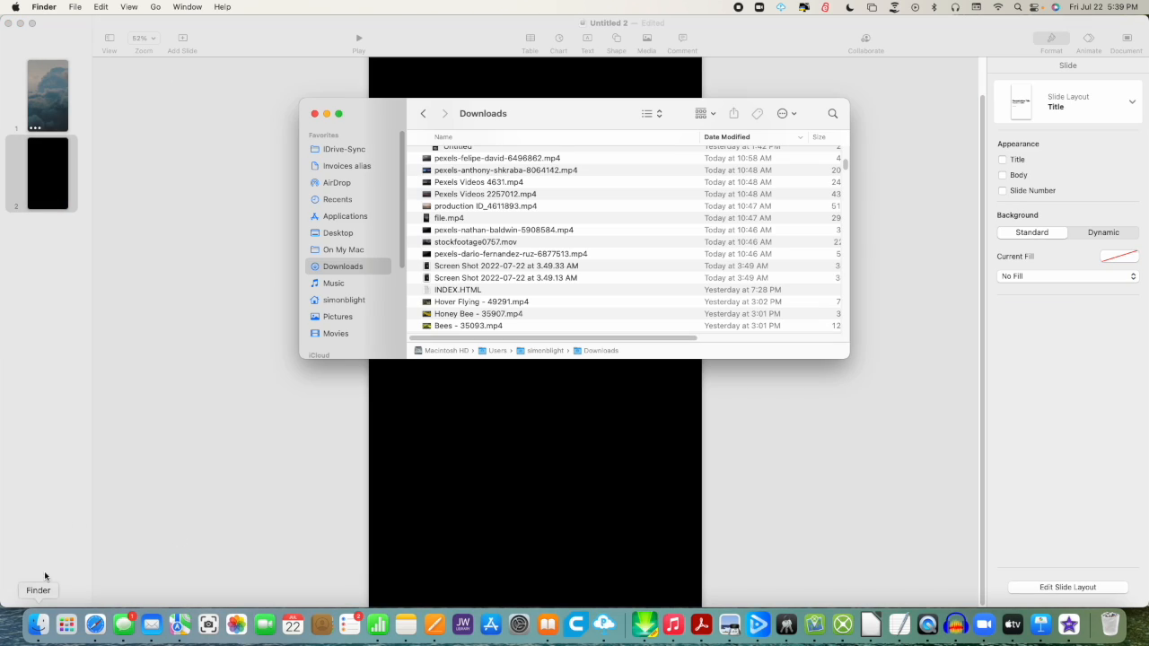
left_click(449, 173)
left_click_drag(451, 173, 541, 441)
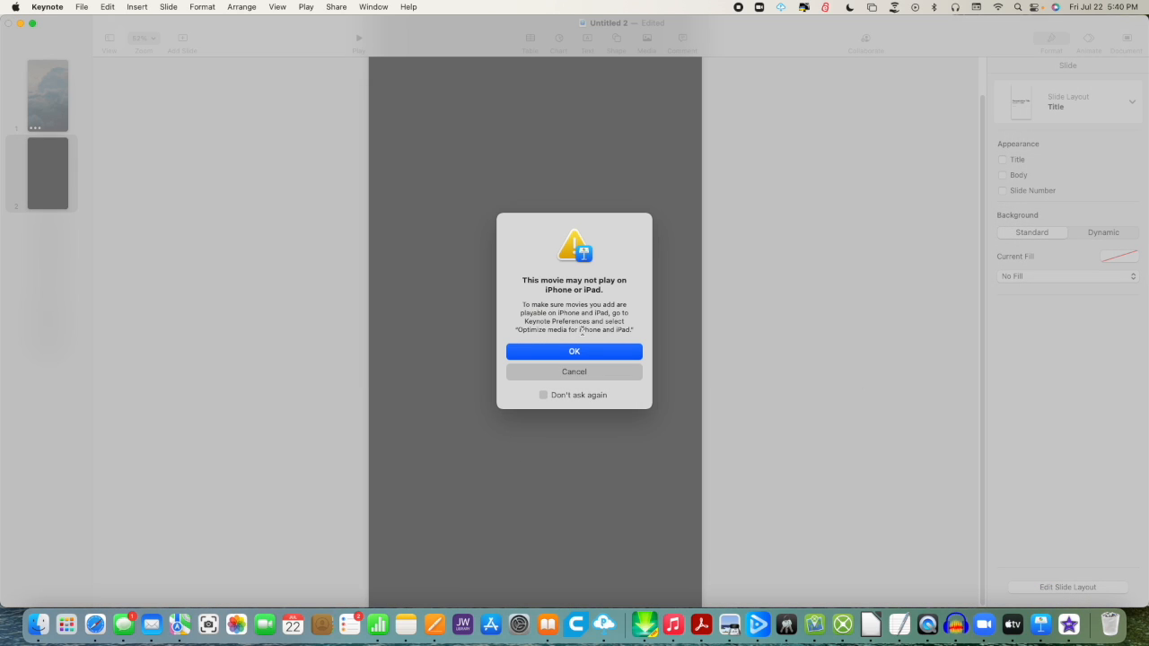
left_click(576, 356)
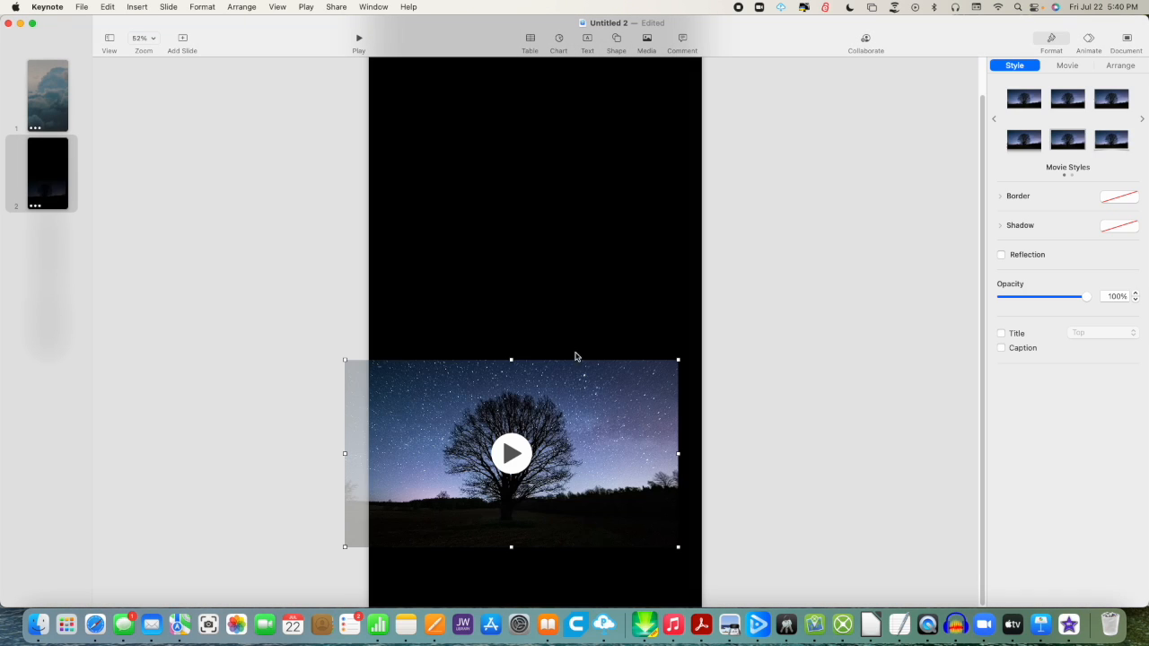
Enlarge the starry-night tree video to fill slide 2's height and shift it sideways so the tree sits at the slide's right edge.
left_click_drag(511, 361, 522, 60)
left_click_drag(508, 590, 511, 607)
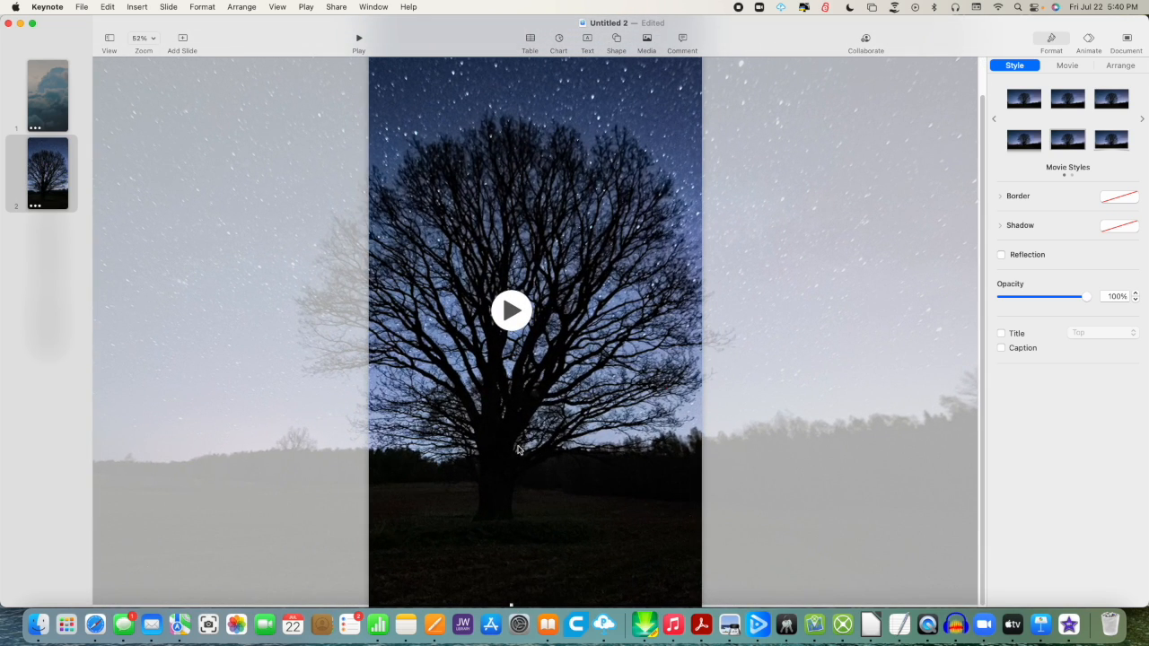
left_click_drag(516, 449, 701, 419)
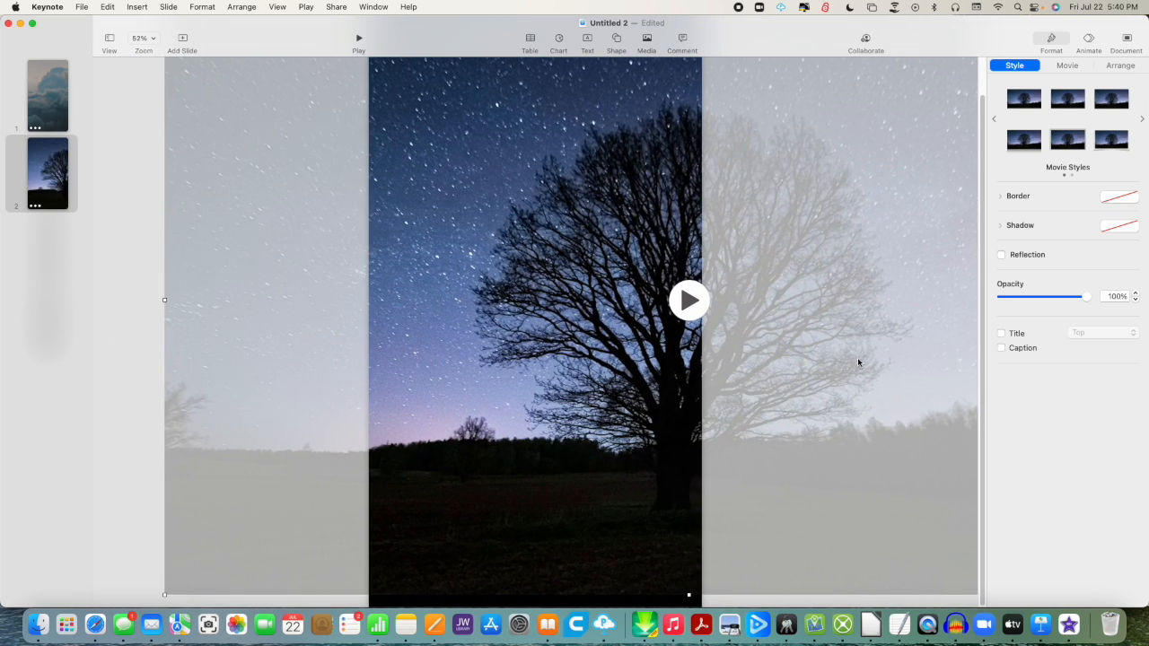
Duplicate slide 2 and delete the starry-night tree video from the copy, leaving slide 3 empty.
right_click(56, 178)
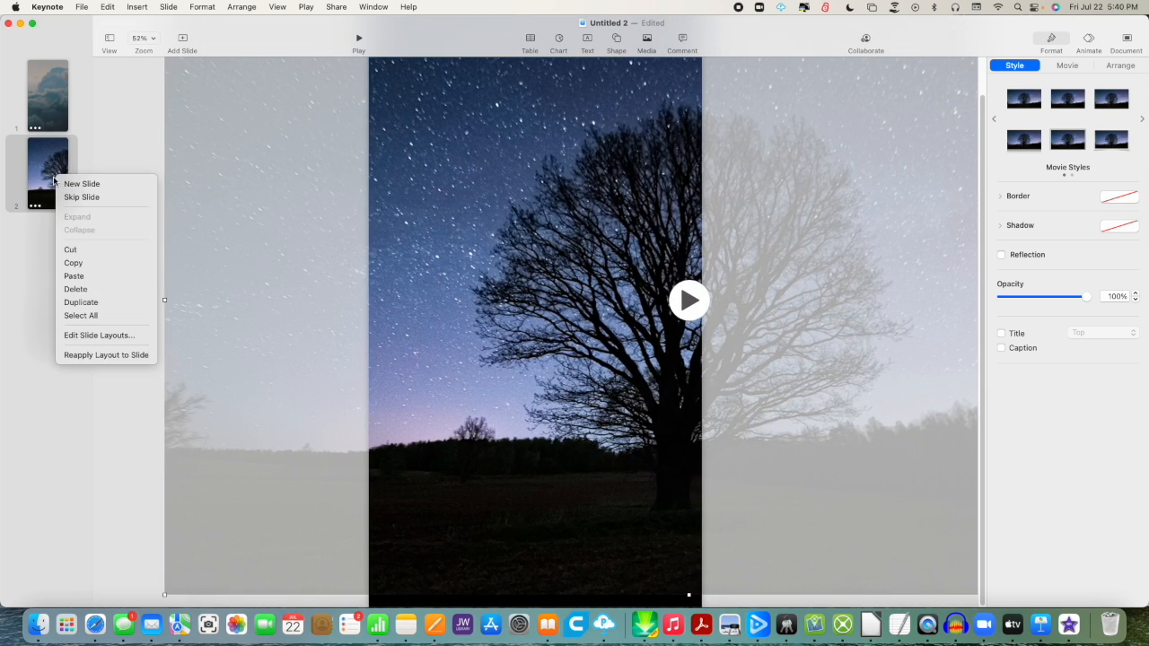
left_click(90, 301)
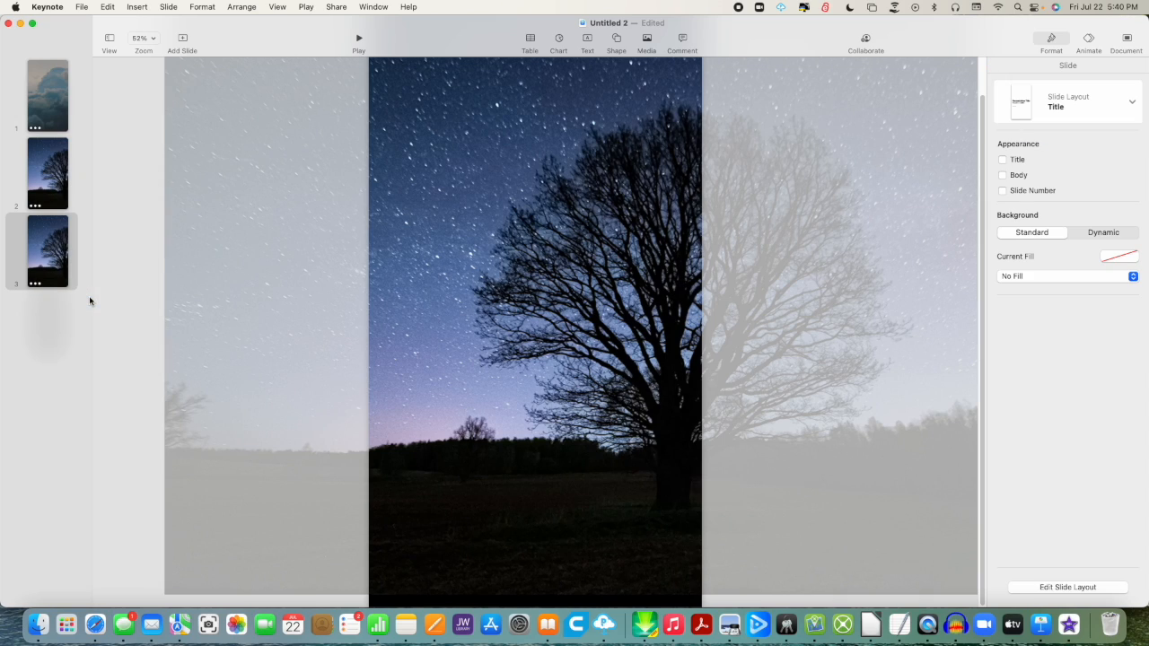
left_click(619, 280)
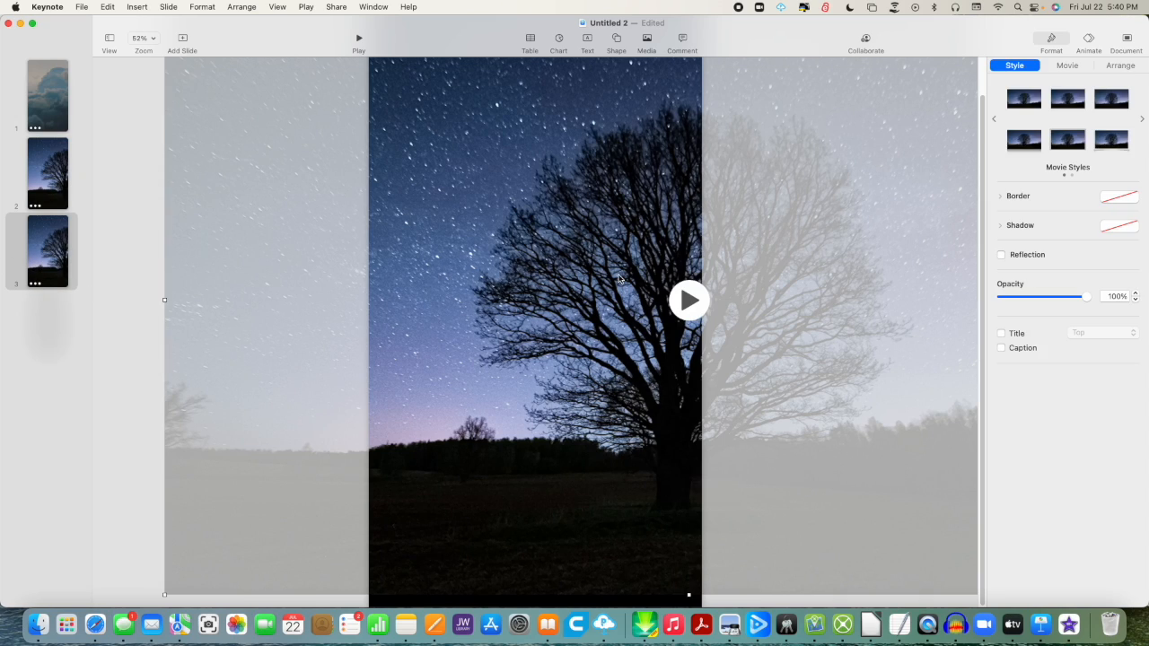
key("Delete")
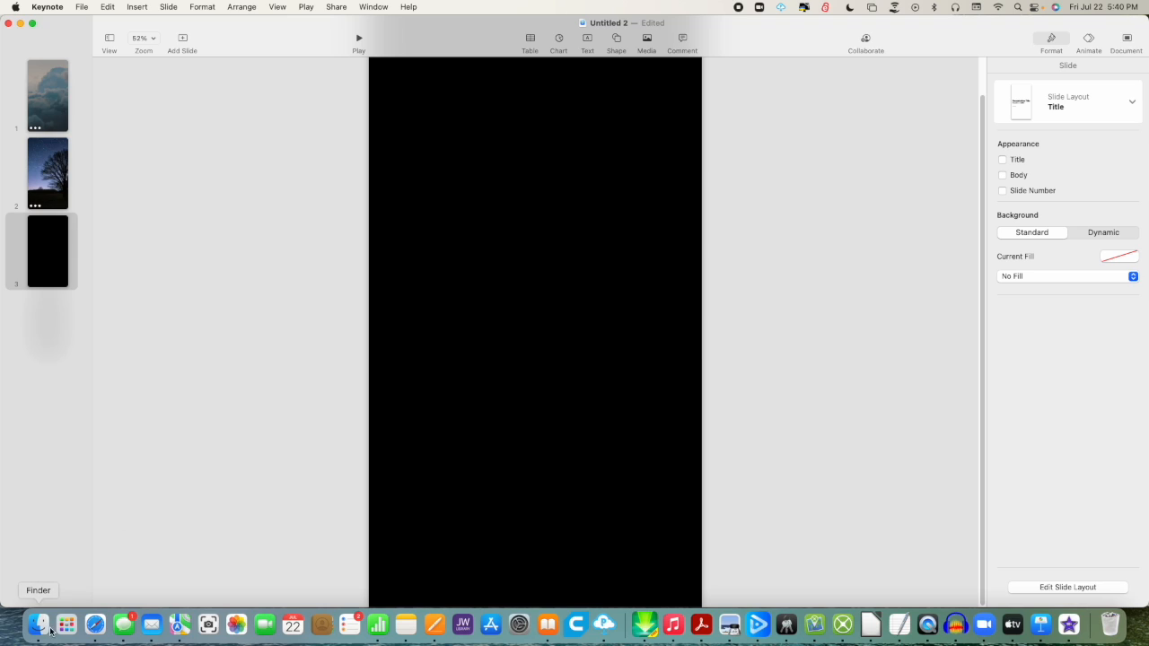
Insert Pexels Videos 4631.mp4 from the Downloads folder onto slide 3 and enlarge it to cover the slide's full height.
left_click(38, 626)
left_click_drag(489, 183, 476, 435)
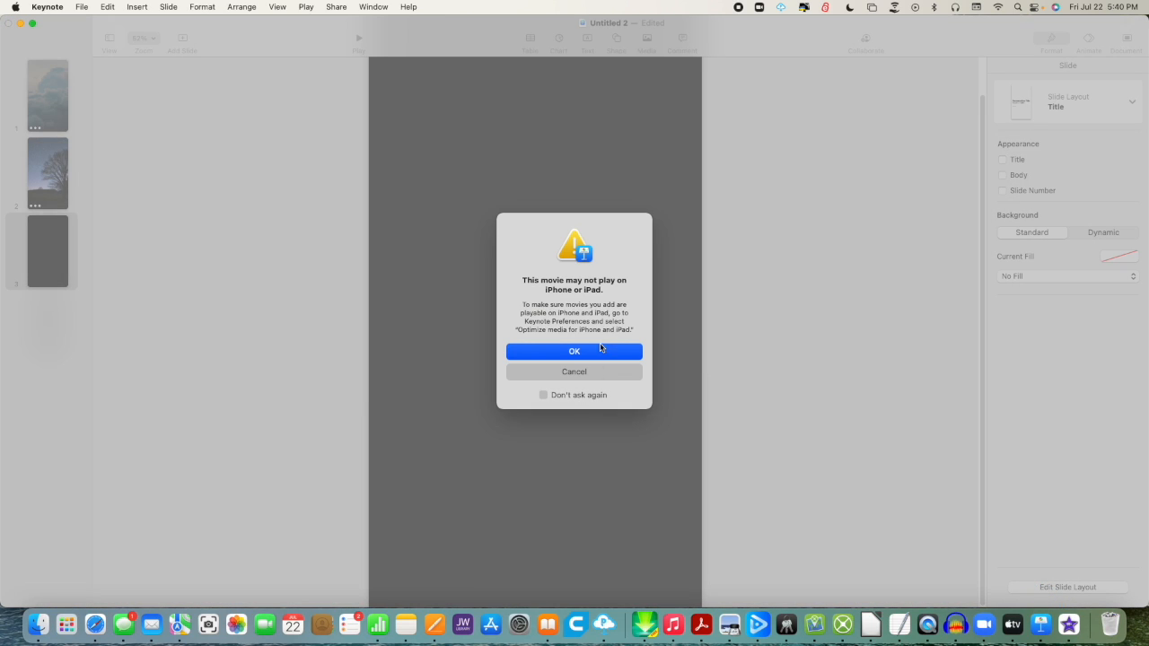
left_click(602, 354)
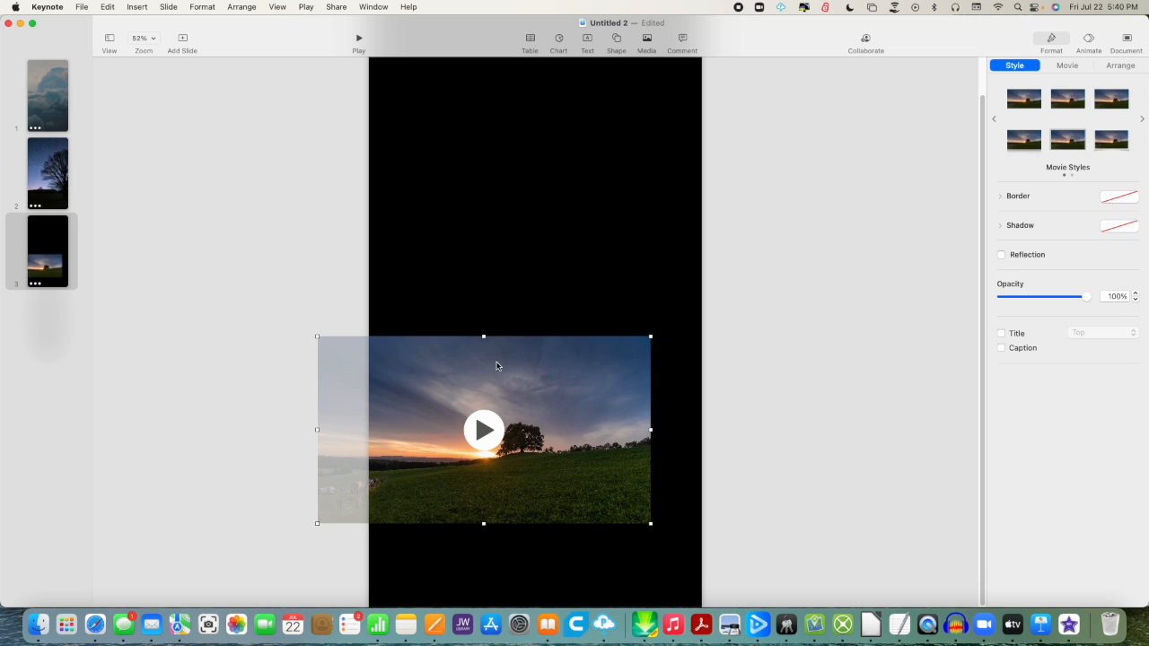
left_click_drag(484, 336, 484, 58)
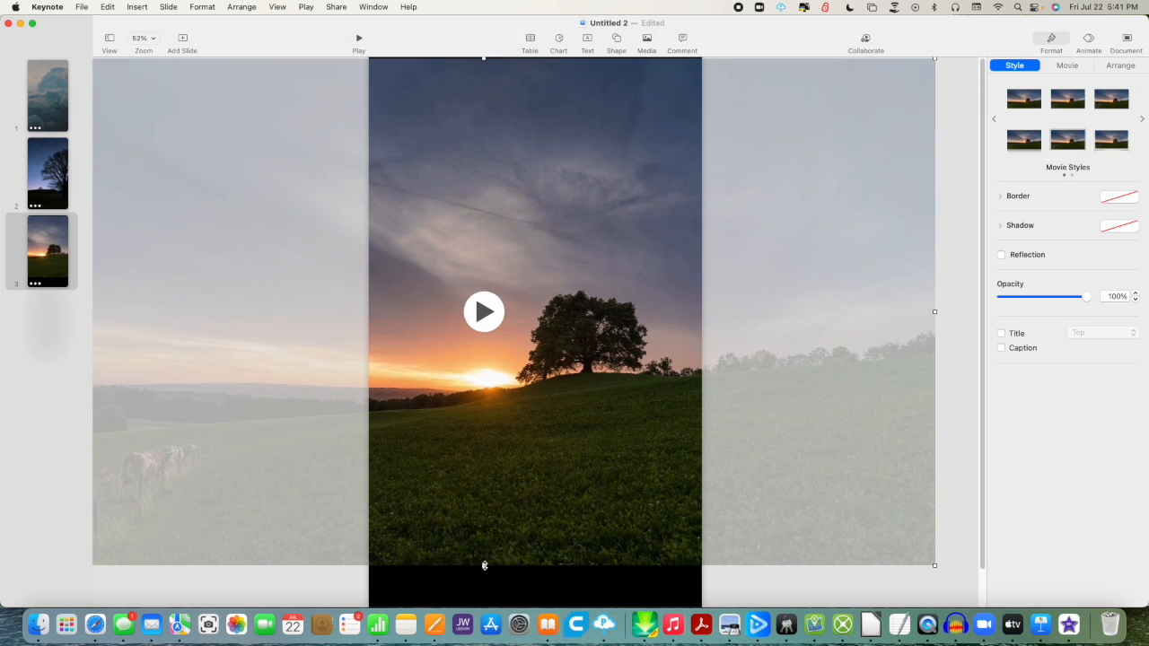
left_click_drag(484, 566, 484, 605)
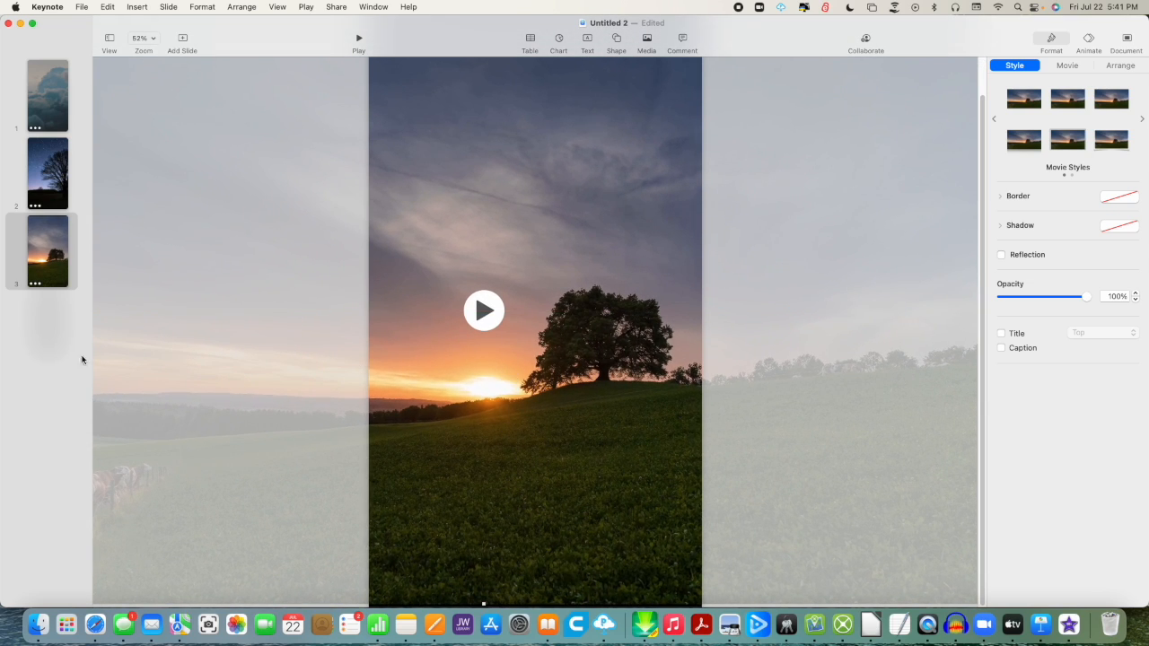
Duplicate slide 3 and delete the sunset meadow video from the copy, leaving slide 4 empty.
right_click(66, 269)
left_click(101, 391)
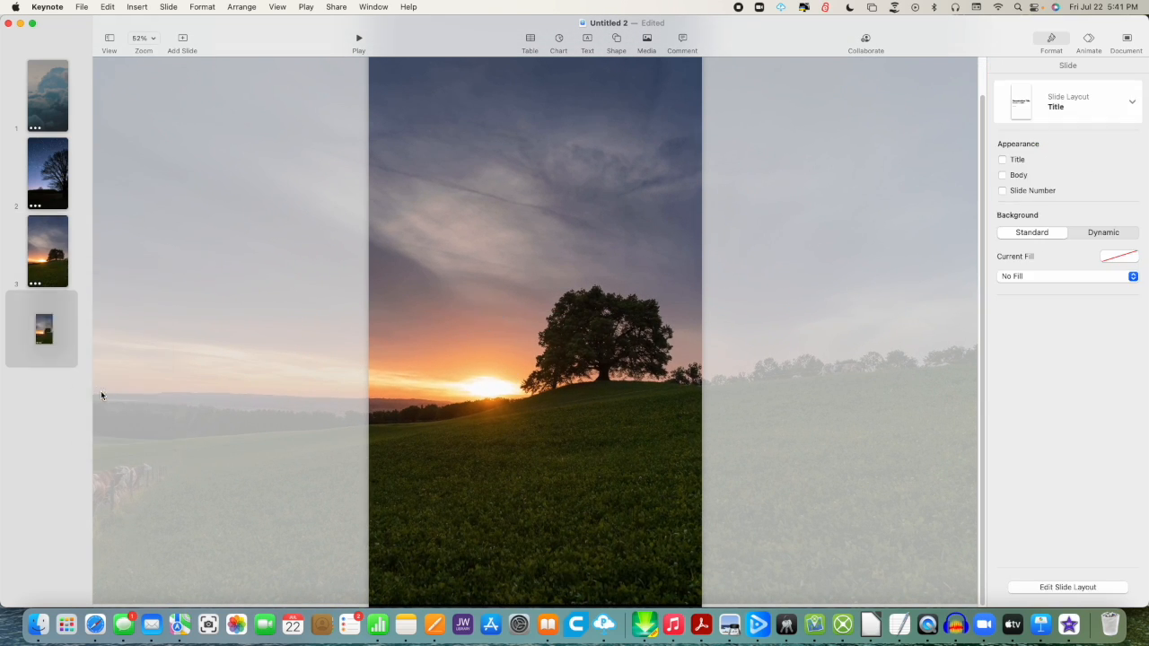
left_click(423, 389)
key("Delete")
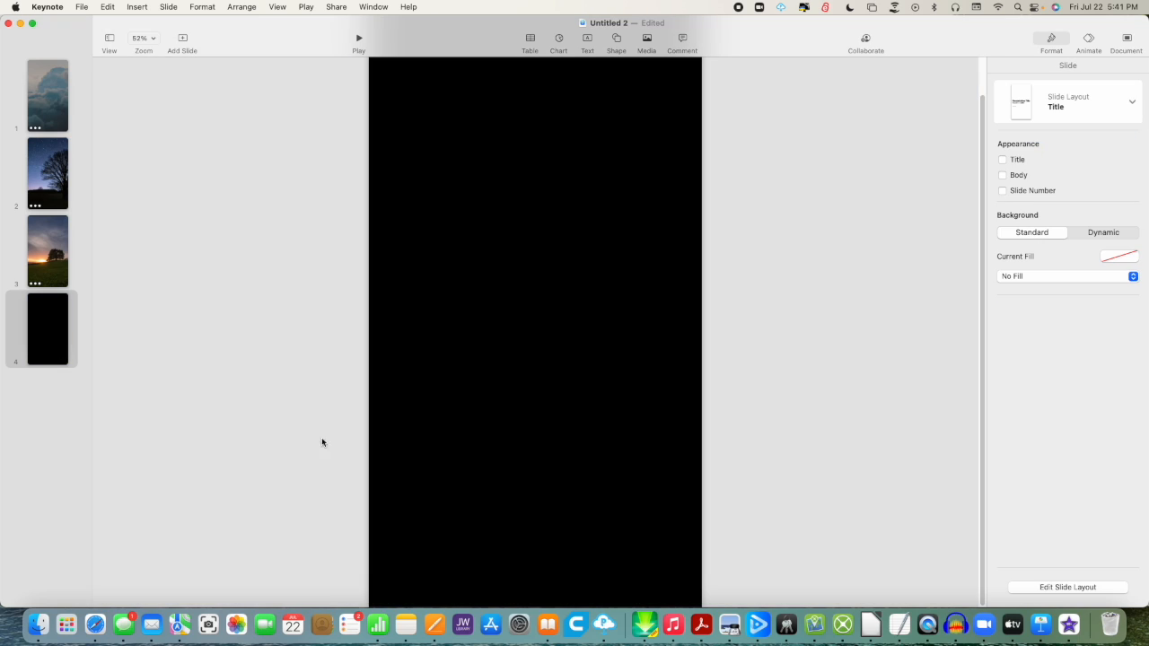
Insert the red sunset seascape video from the Downloads folder onto slide 4 and enlarge it to cover the slide's full height.
left_click(39, 624)
left_click_drag(504, 200, 520, 431)
left_click(606, 352)
left_click_drag(512, 320, 529, 57)
left_click_drag(512, 545, 513, 592)
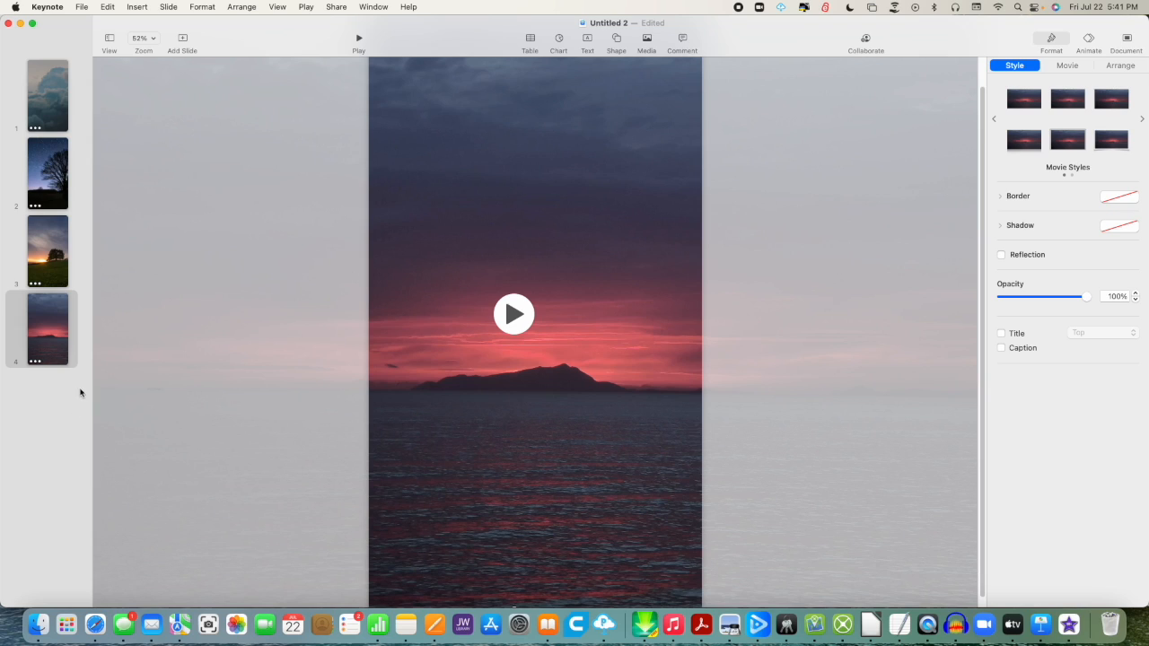
Export only slide 1, the clouds slide, as a self-playing 1080p movie named v1 in the short folder.
left_click(59, 105)
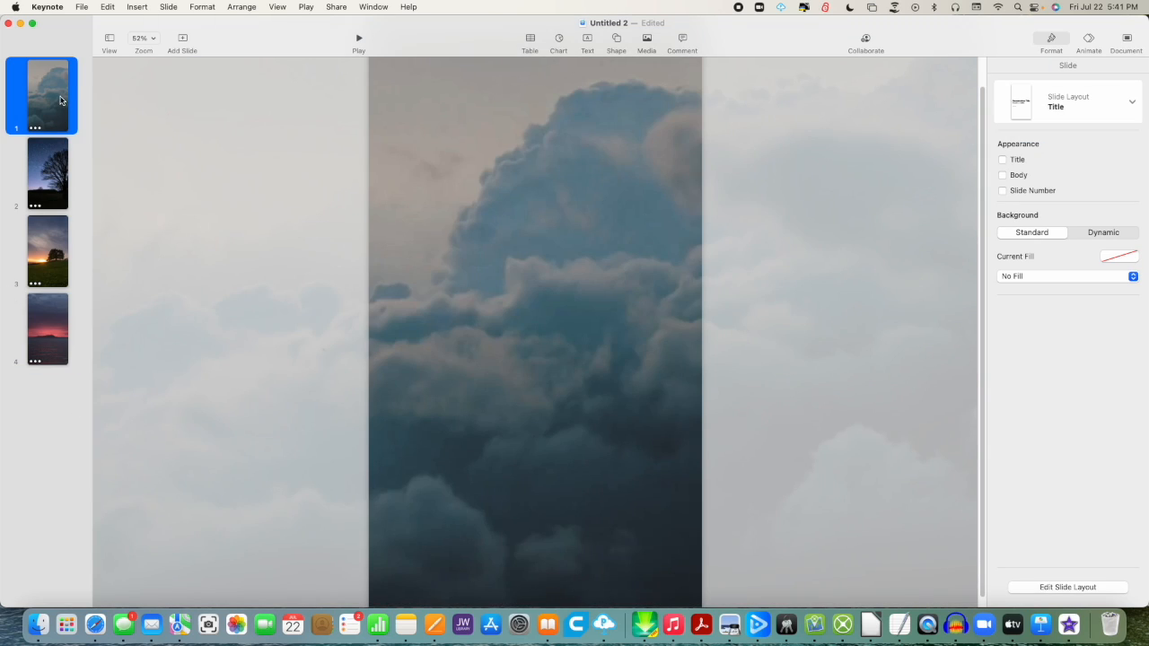
left_click(81, 7)
mouse_move(110, 167)
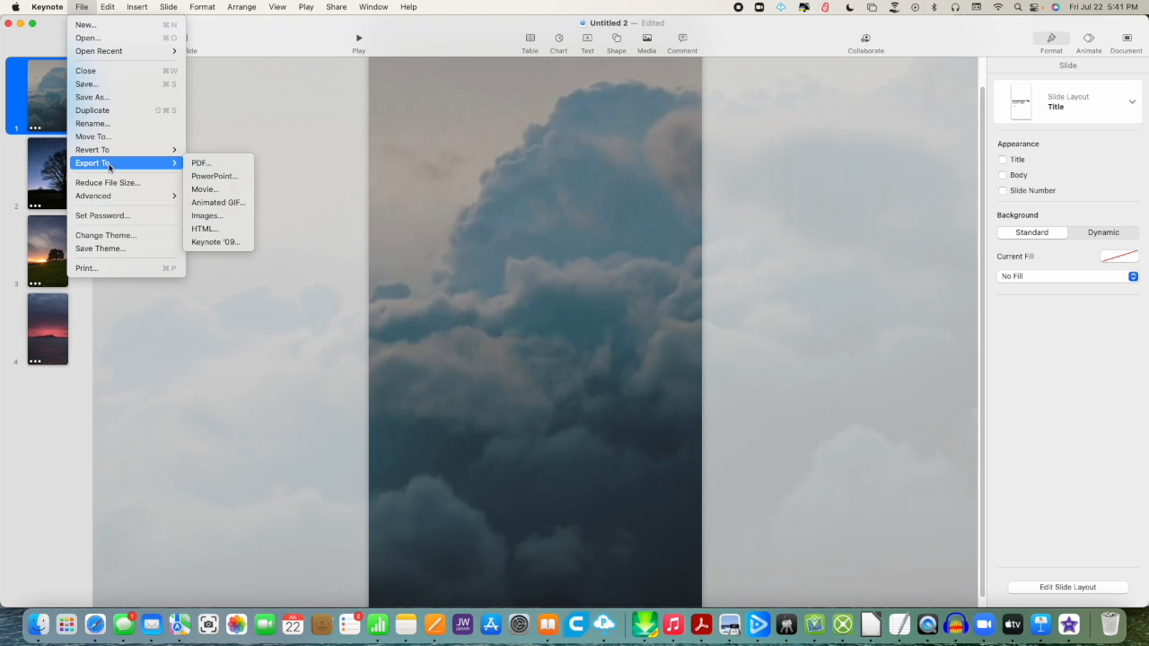
left_click(222, 190)
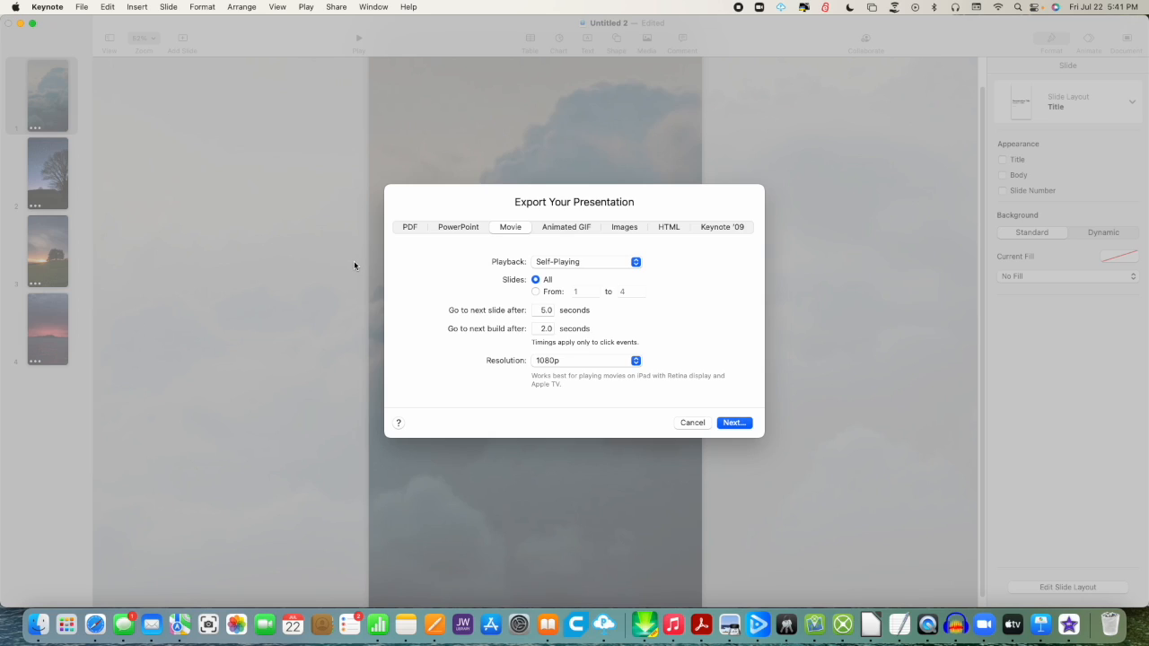
left_click(535, 292)
left_click(627, 292)
left_click(733, 423)
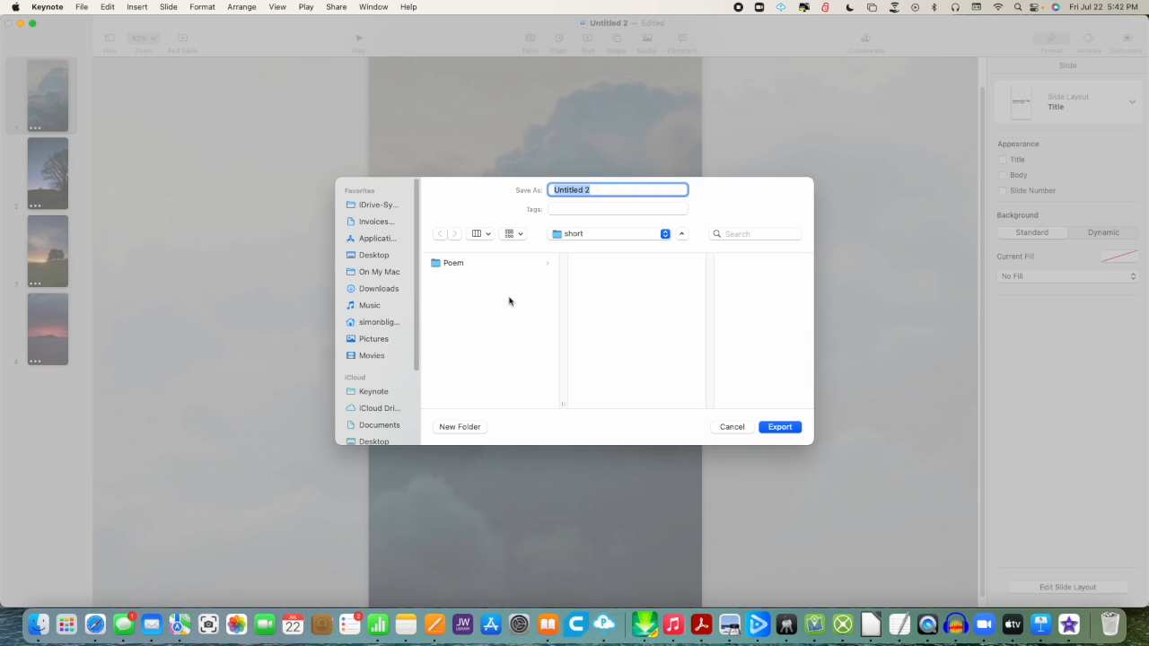
type("v1")
key("Return")
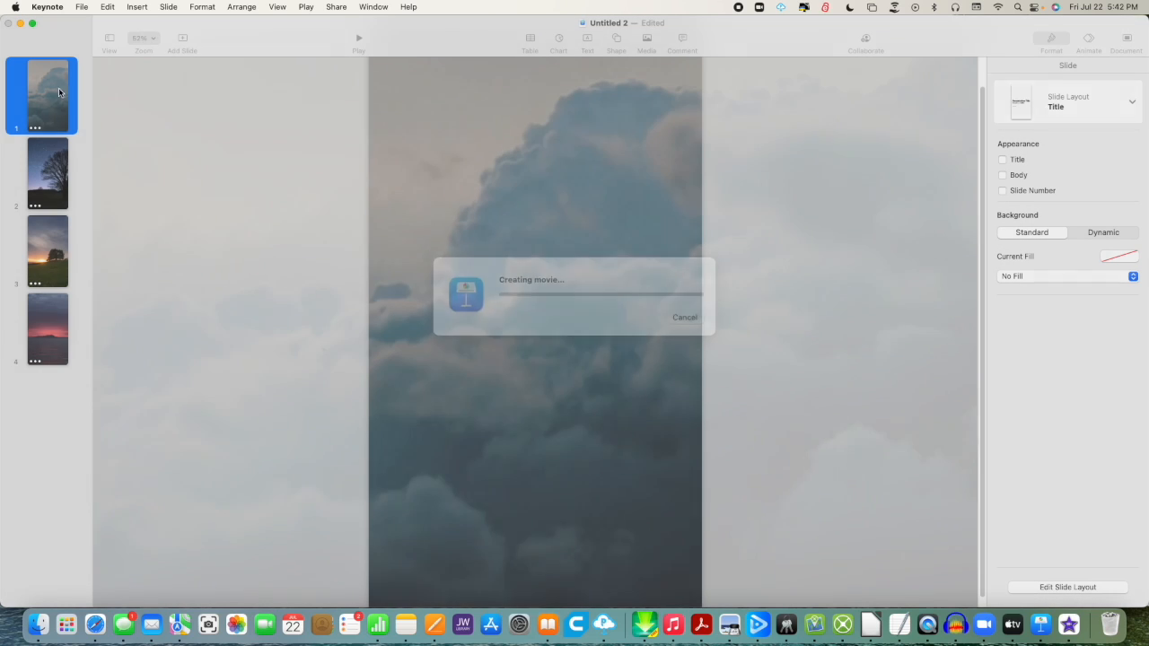
Export only slide 2, the starry-night tree slide, as a movie named v2 in the short folder.
left_click(63, 164)
left_click(79, 6)
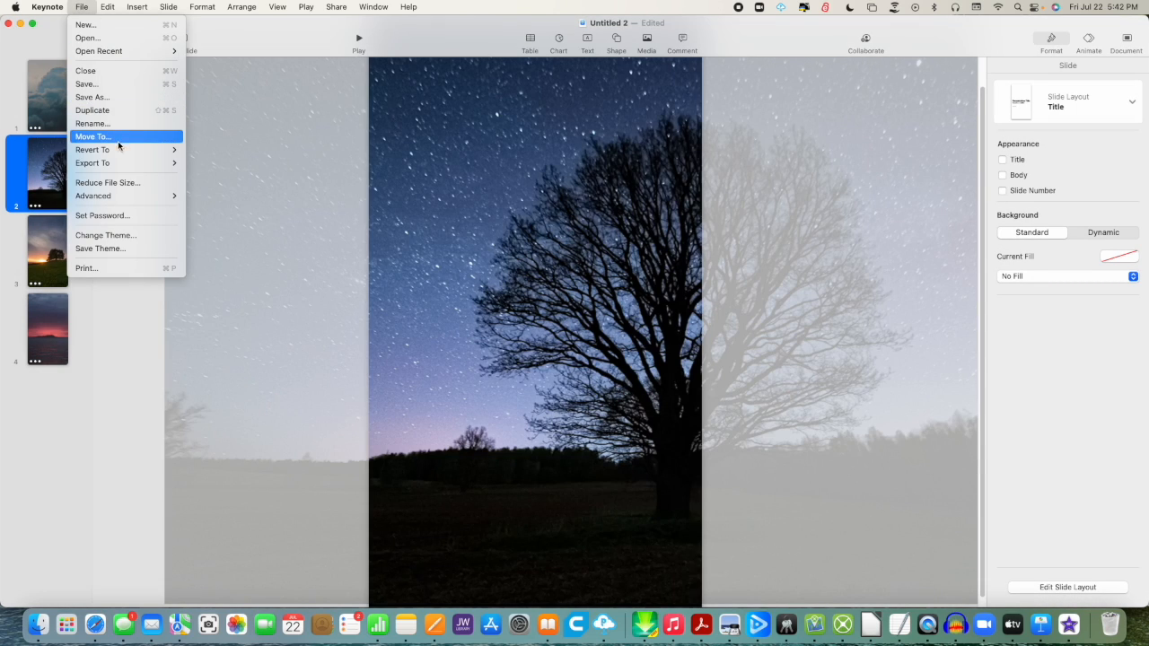
mouse_move(115, 164)
left_click(225, 190)
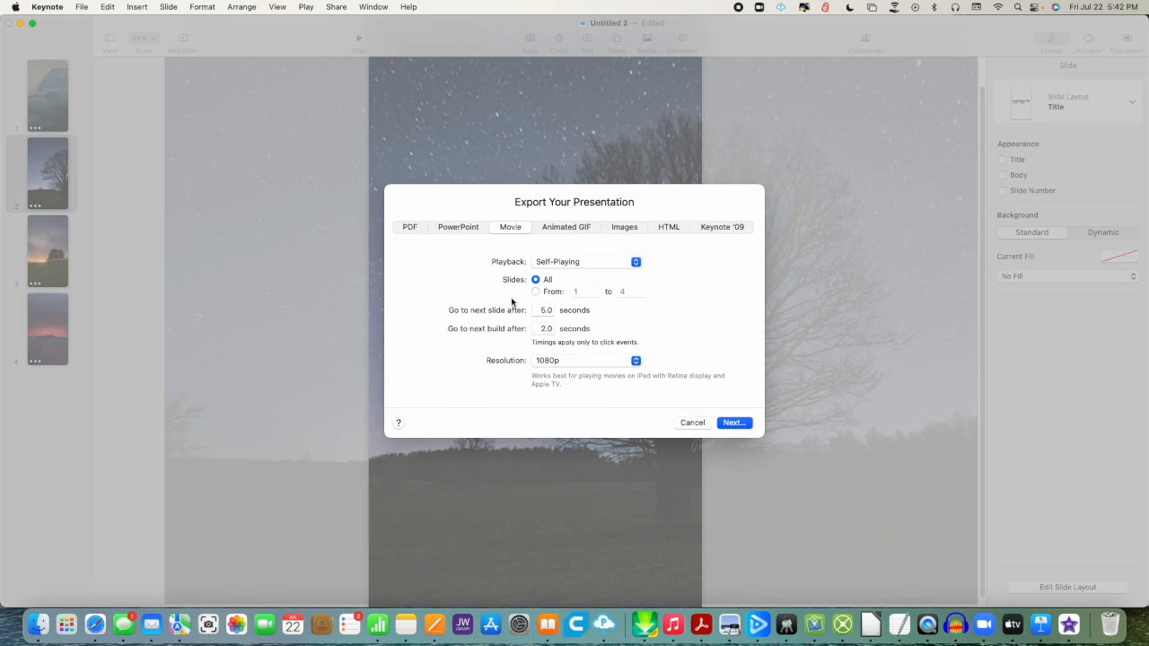
left_click(535, 292)
left_click(588, 292)
key("Tab")
type("2")
left_click(724, 425)
type("v2")
key("Return")
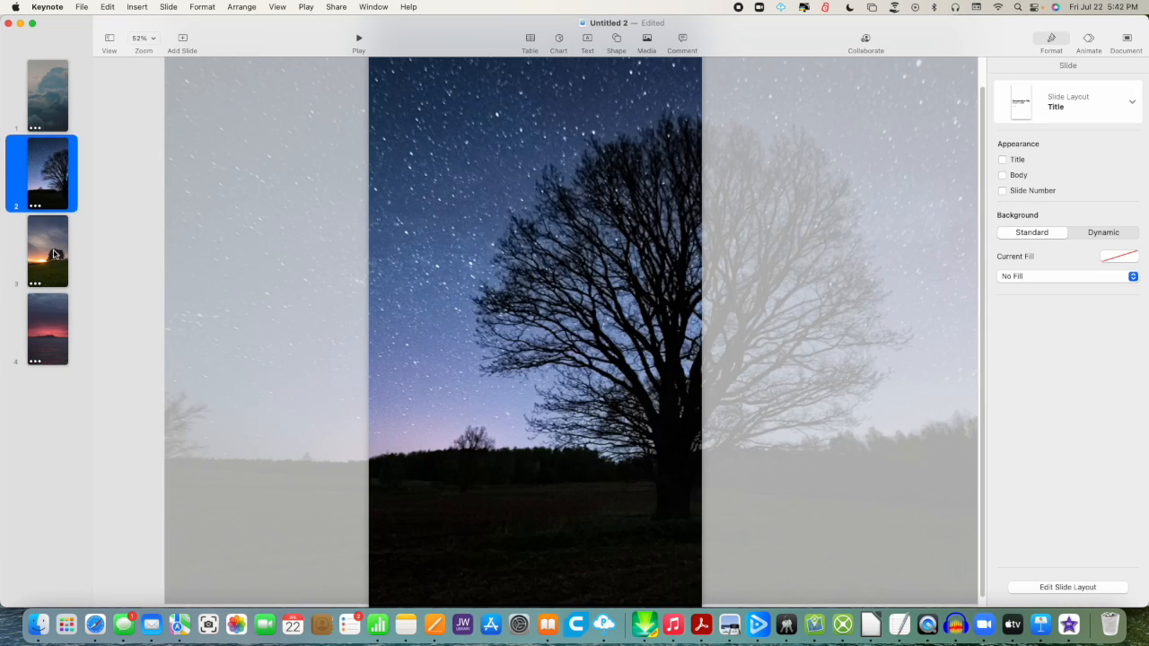
Export only slide 3, the sunset meadow slide, as a movie named v3 with the slide range 3 to 3.
left_click(54, 254)
left_click(81, 6)
mouse_move(118, 150)
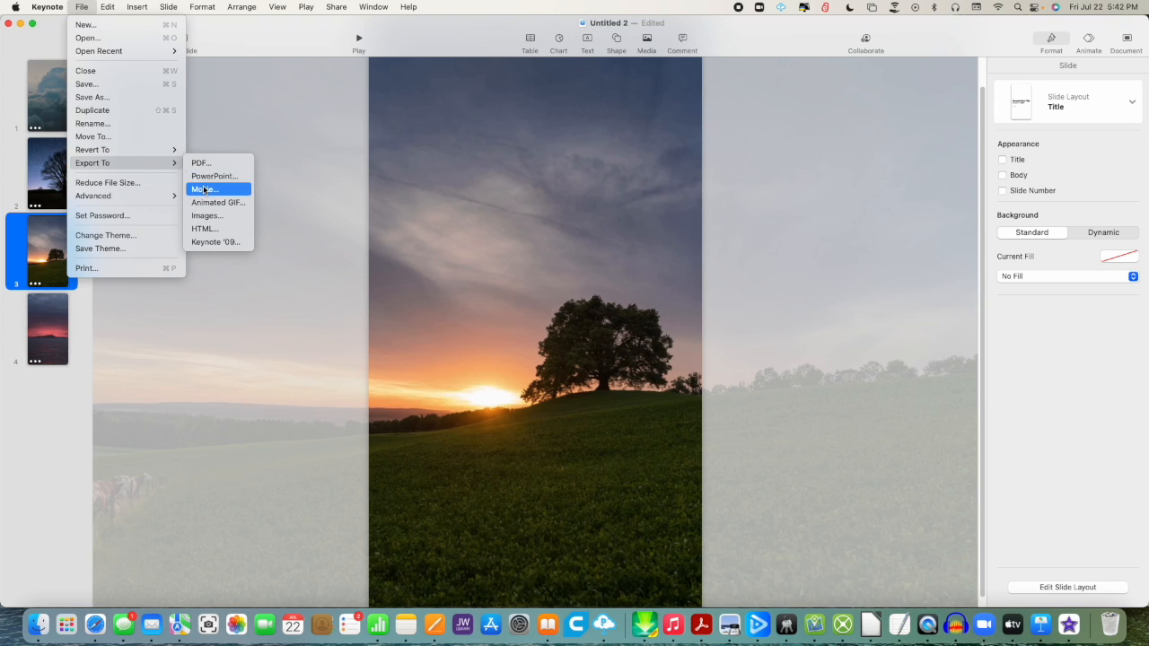
left_click(204, 189)
left_click(536, 292)
left_click(588, 292)
type("3")
key("Tab")
type("3")
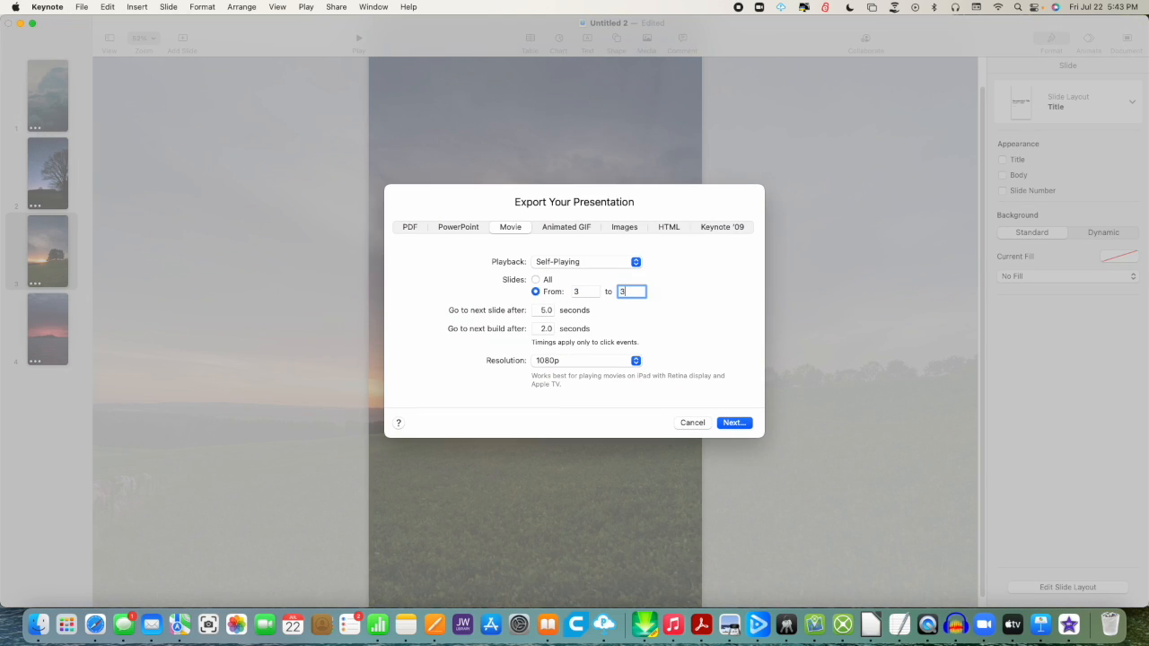
key("Return")
type("v3")
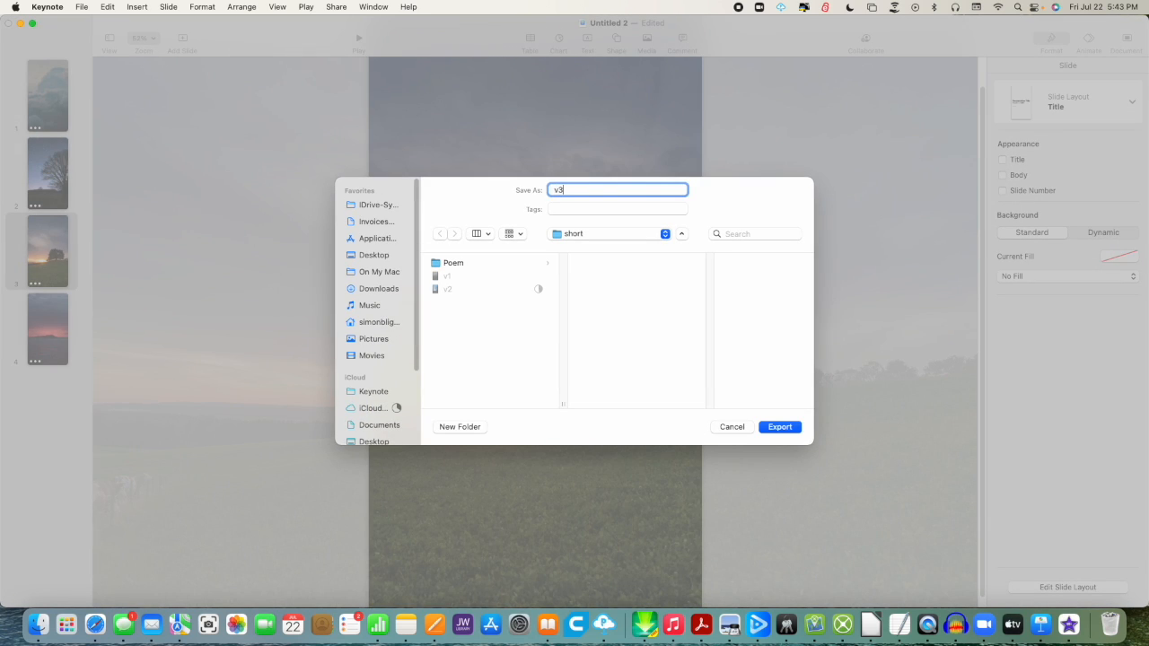
key("Return")
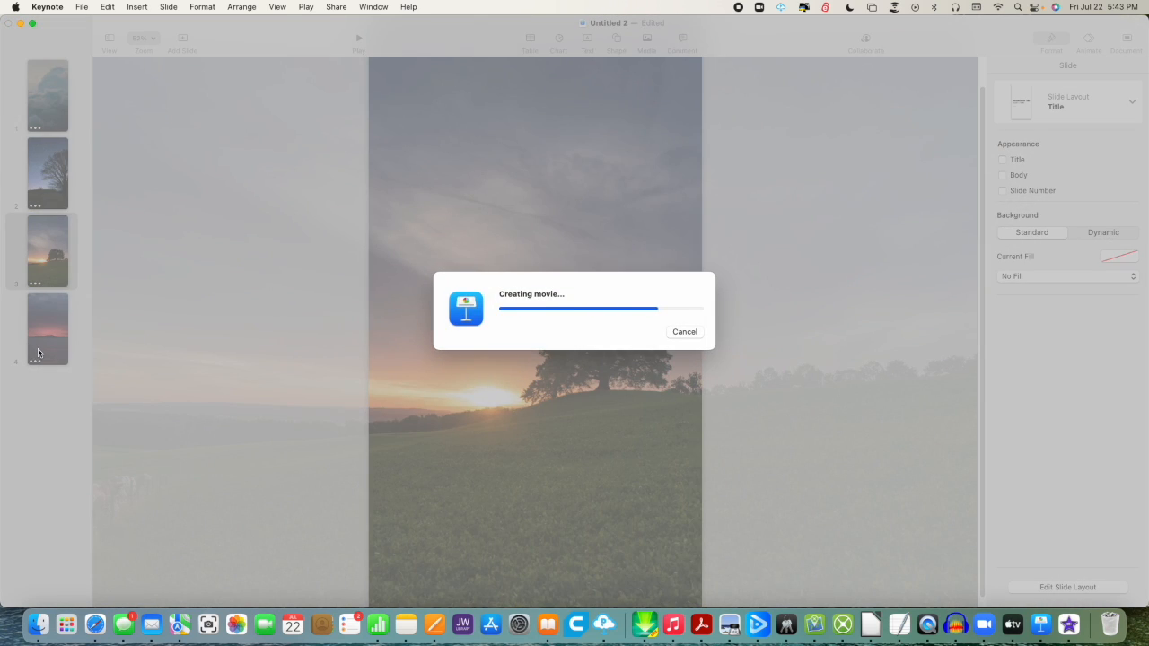
Export only slide 4, the red sunset seascape slide, as a movie named v4 with the slide range 4 to 4.
left_click(38, 348)
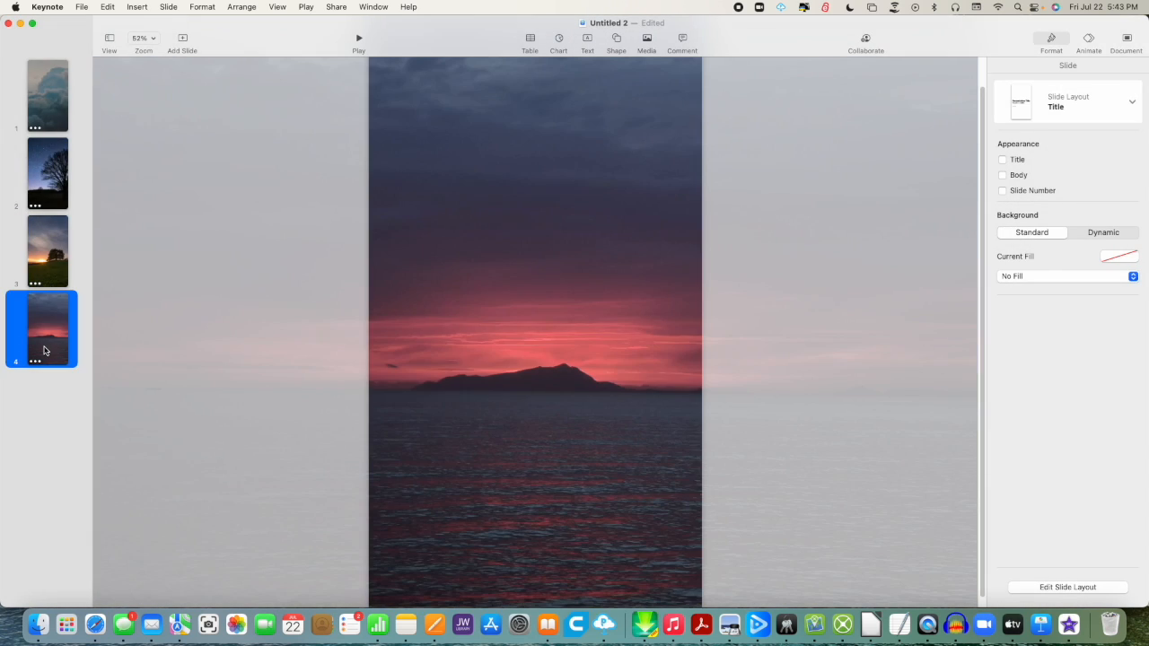
left_click(80, 7)
mouse_move(107, 162)
left_click(228, 189)
left_click(536, 291)
left_click(584, 291)
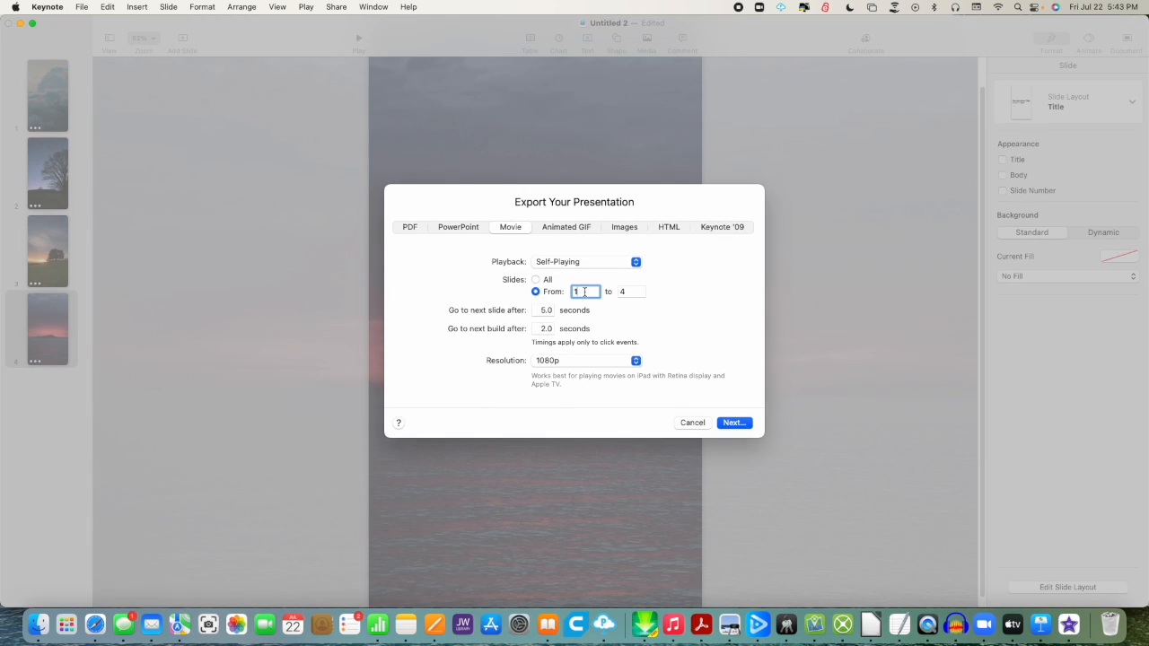
type("4")
key("Return")
type("v4")
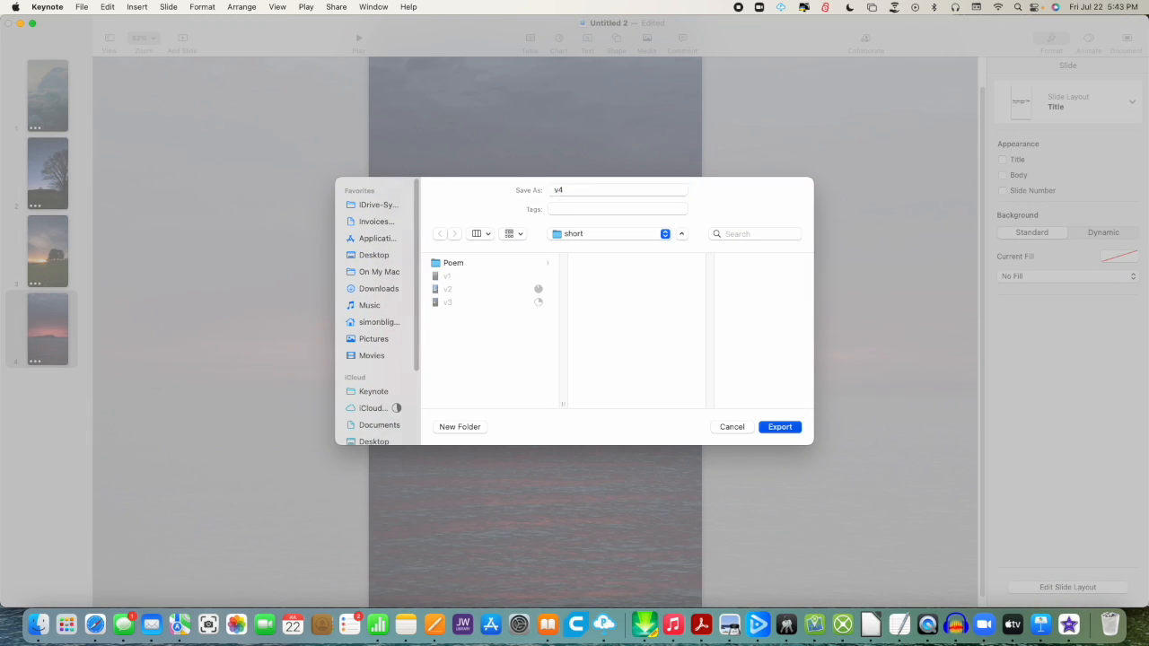
key("Return")
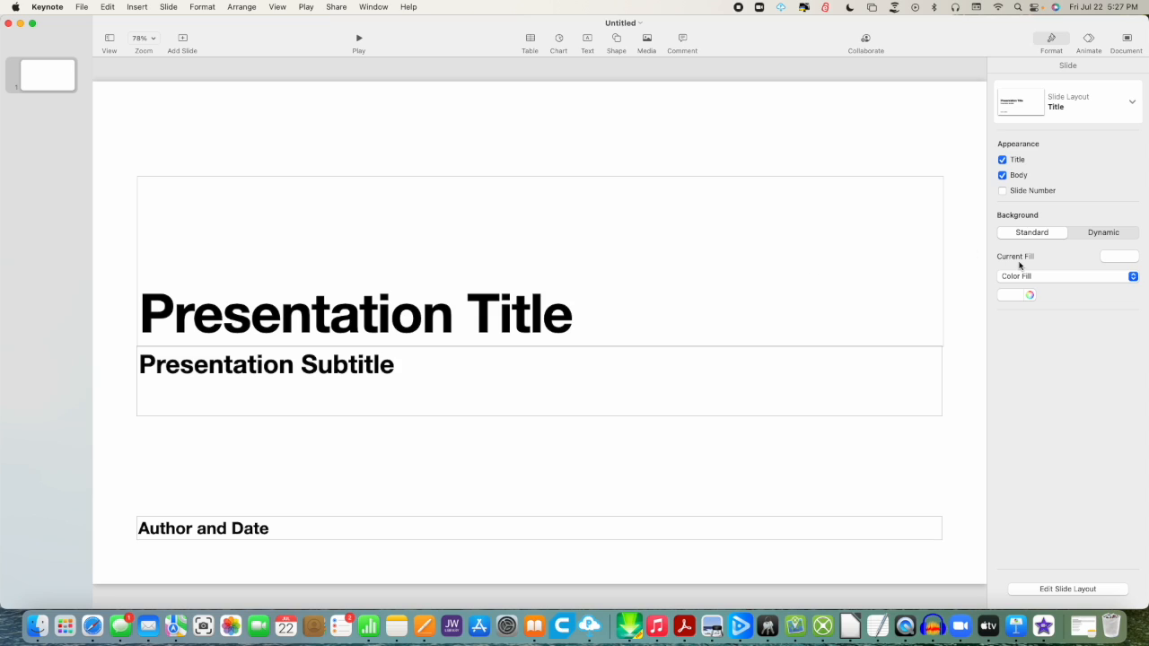
Remove the slide's background fill by setting it to No Fill.
left_click(1126, 257)
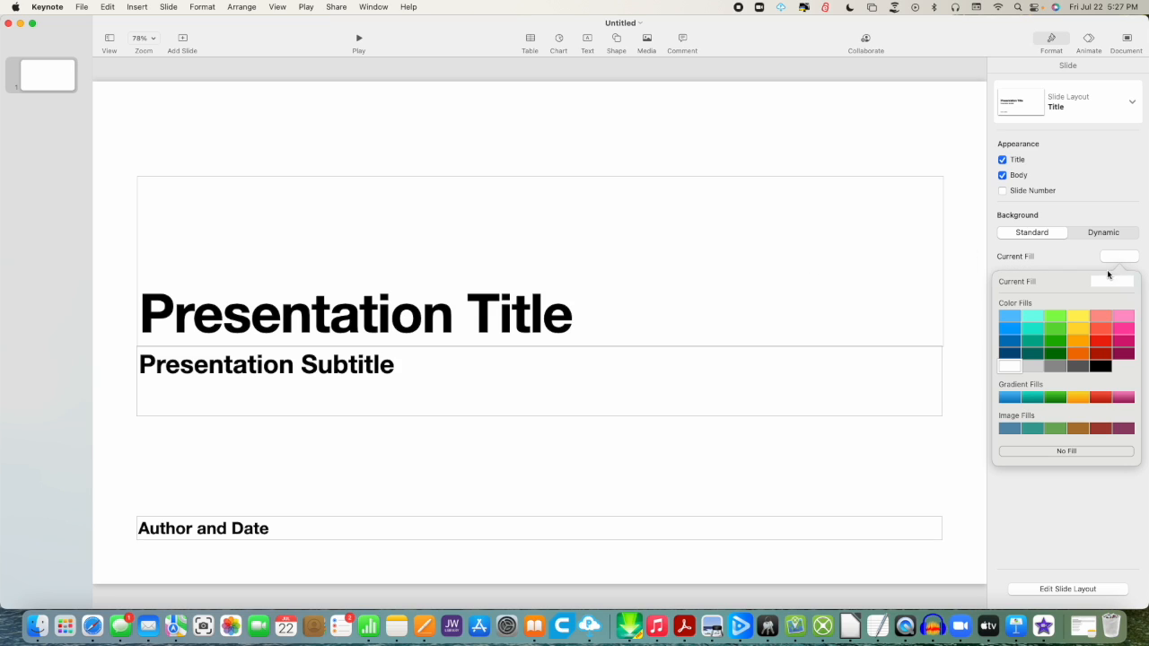
left_click(1058, 451)
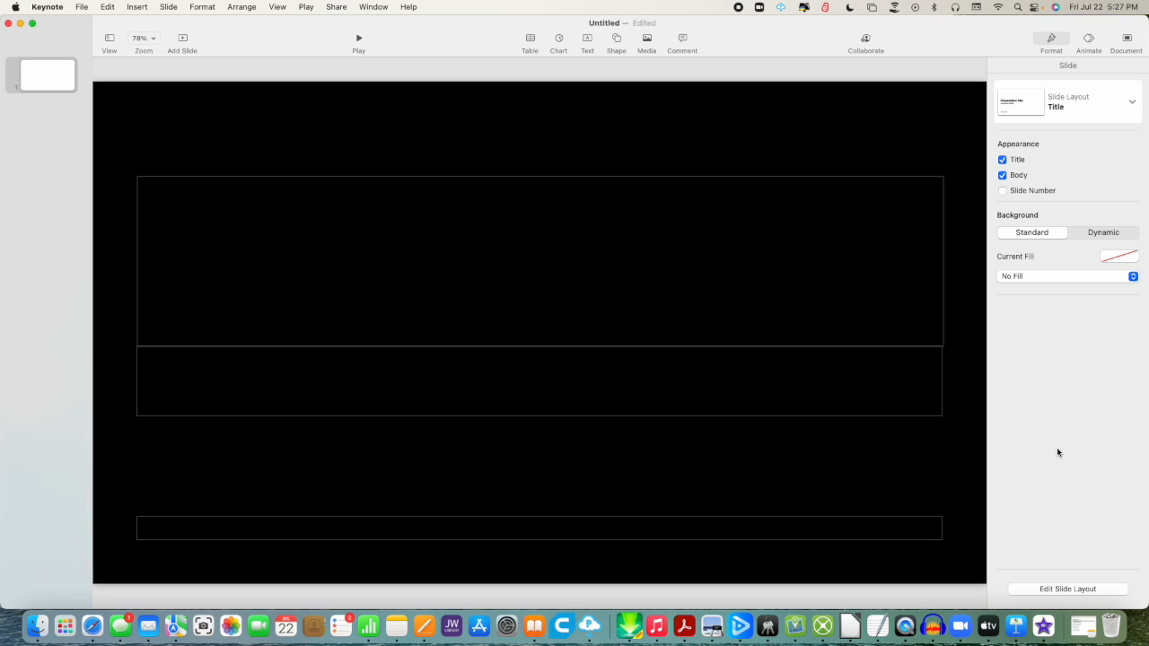
left_click(685, 349)
Set a custom slide size of 1080 points wide by 1920 points high.
left_click(1127, 43)
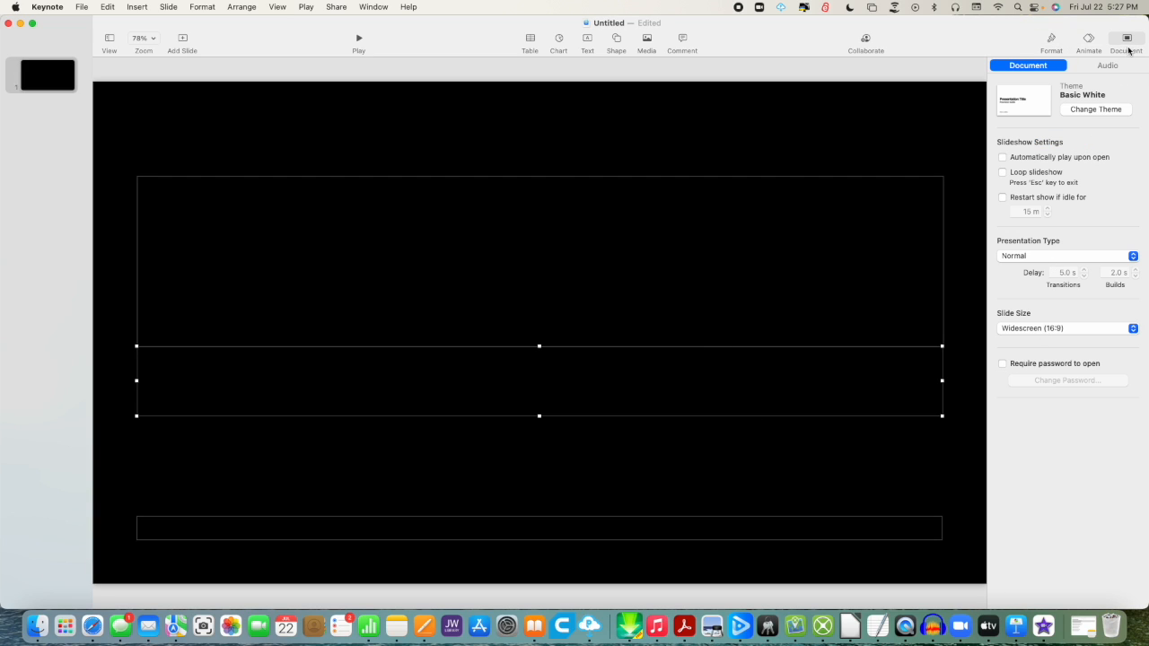
left_click(1030, 329)
left_click(1032, 346)
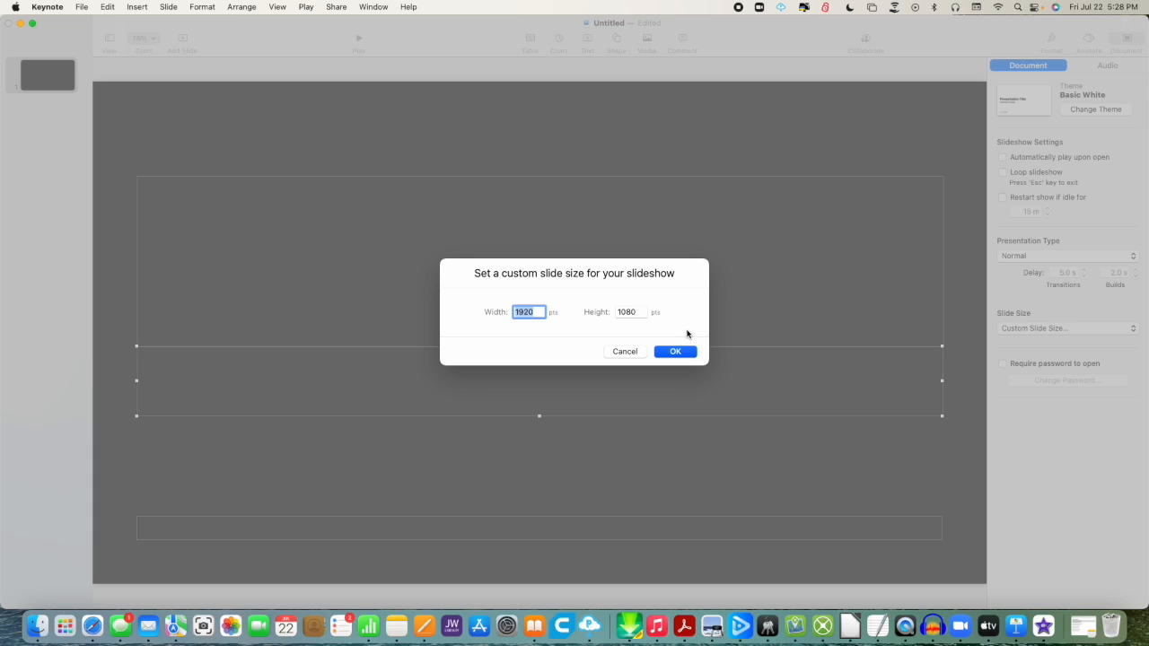
type("1080")
key("Tab")
type("19")
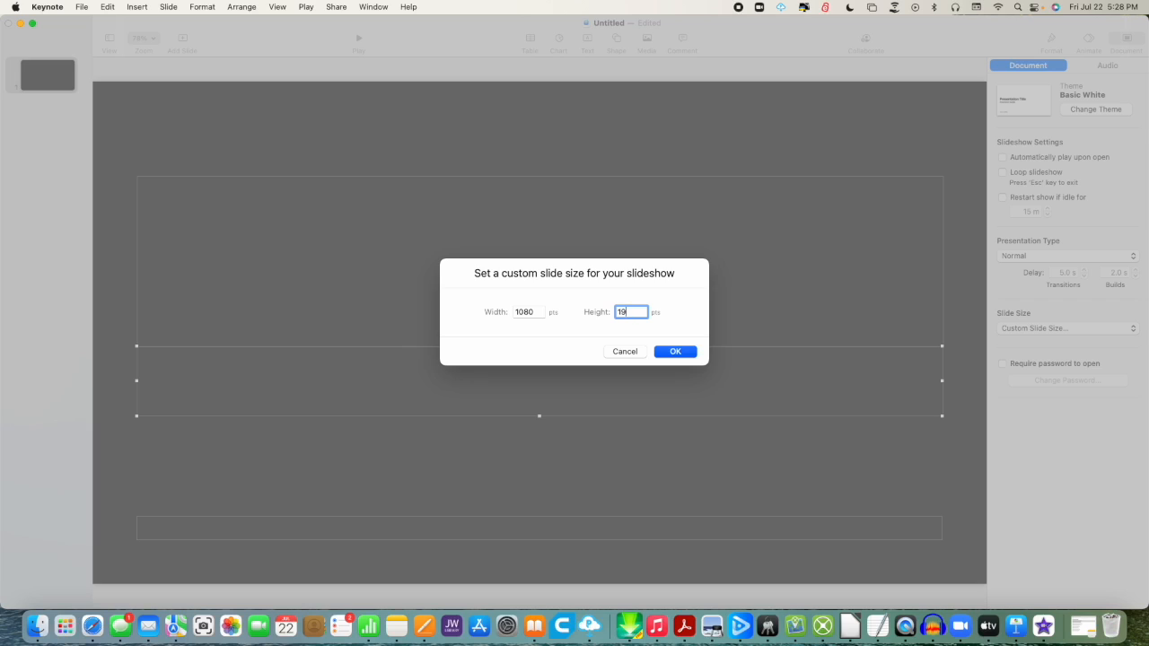
key("Return")
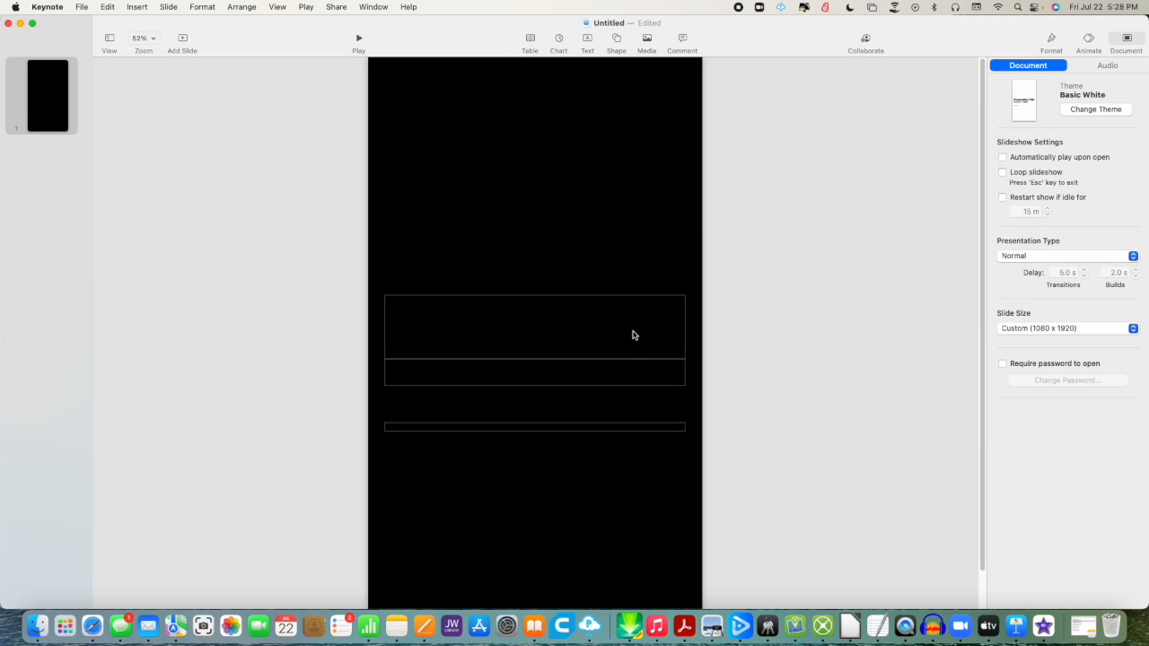
Delete the subtitle and the author and date placeholders from the slide.
left_click(514, 380)
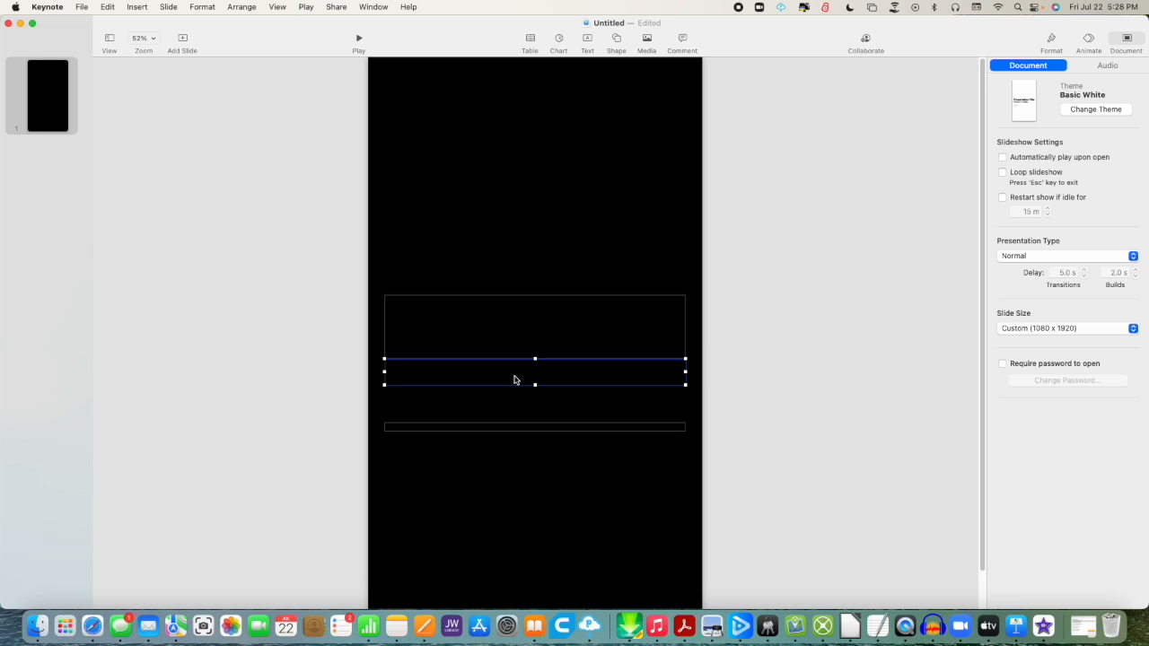
key("BackSpace")
left_click(520, 429)
key("BackSpace")
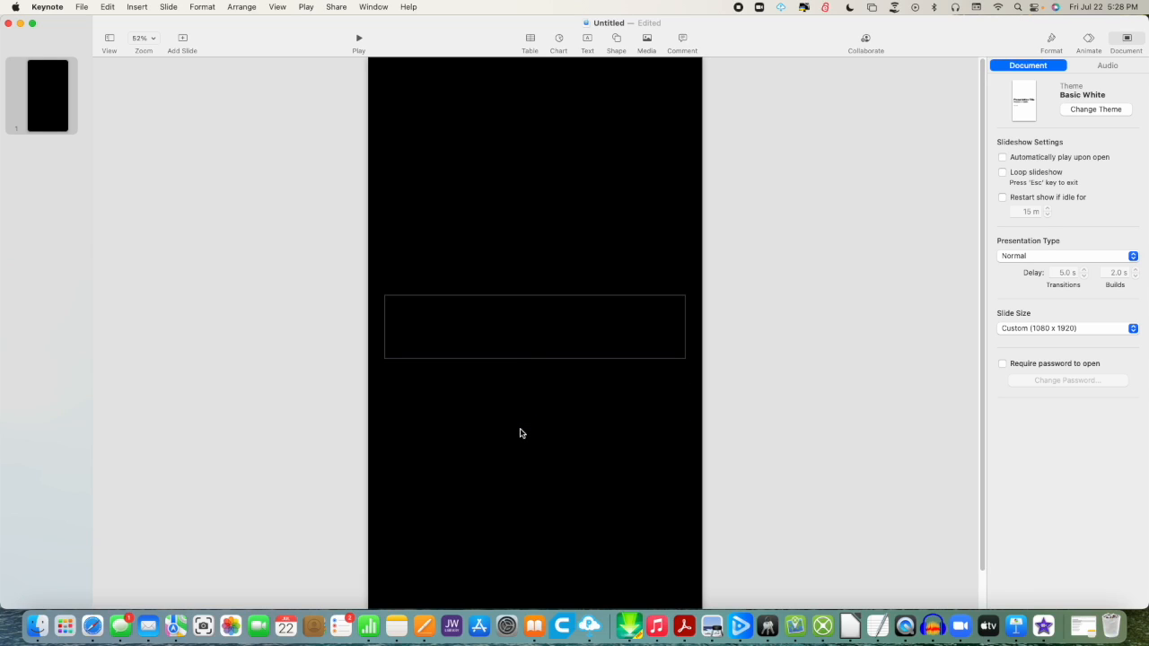
Change the text color of the title placeholder to white.
left_click(476, 347)
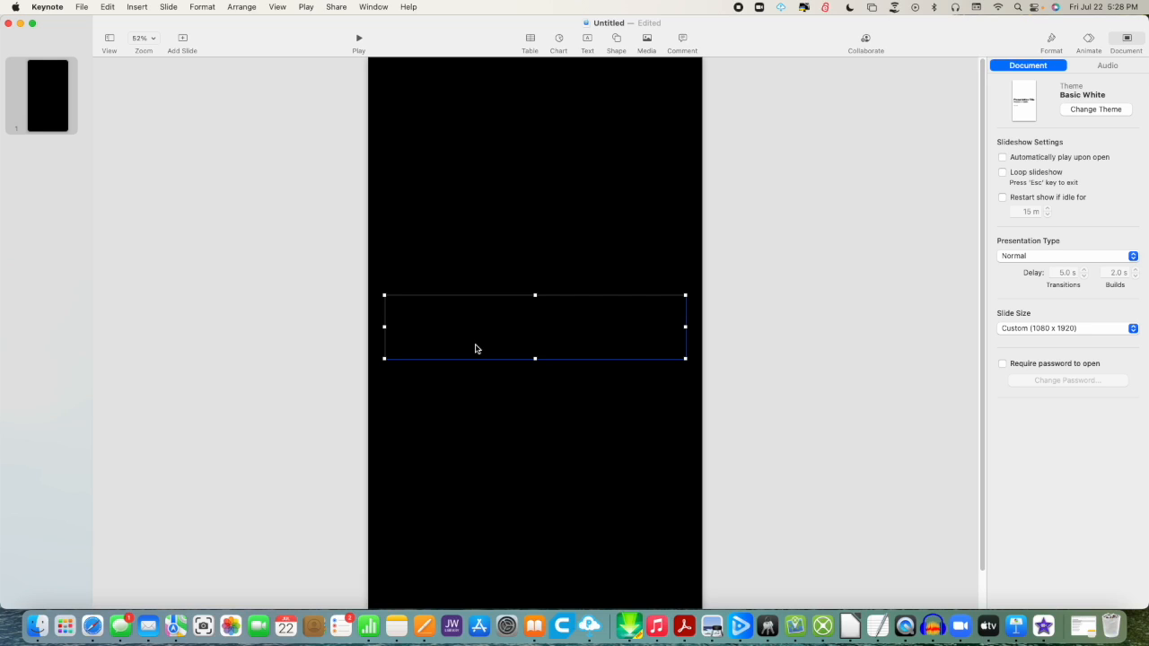
left_click(1052, 41)
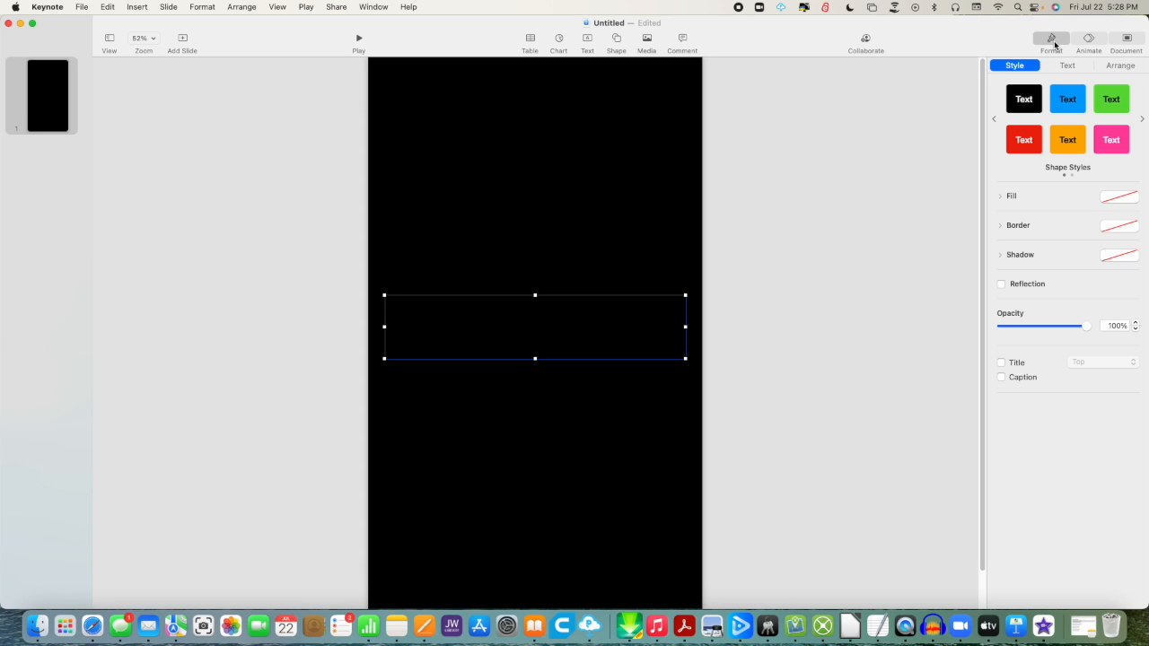
left_click(1068, 66)
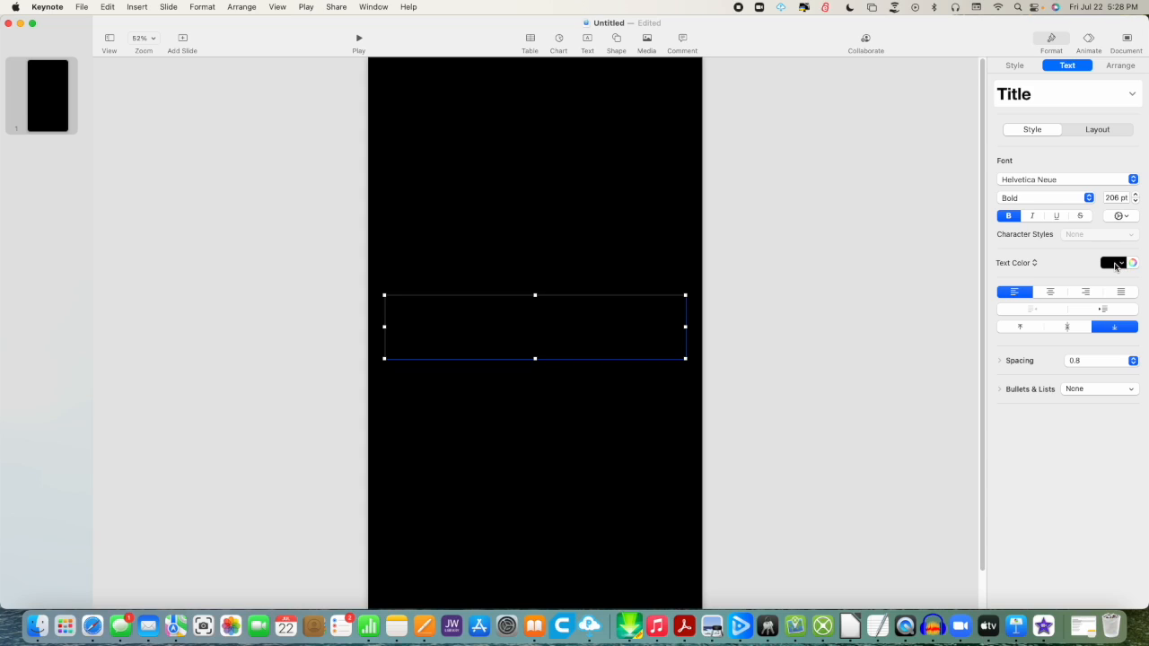
left_click(1113, 264)
left_click(1006, 341)
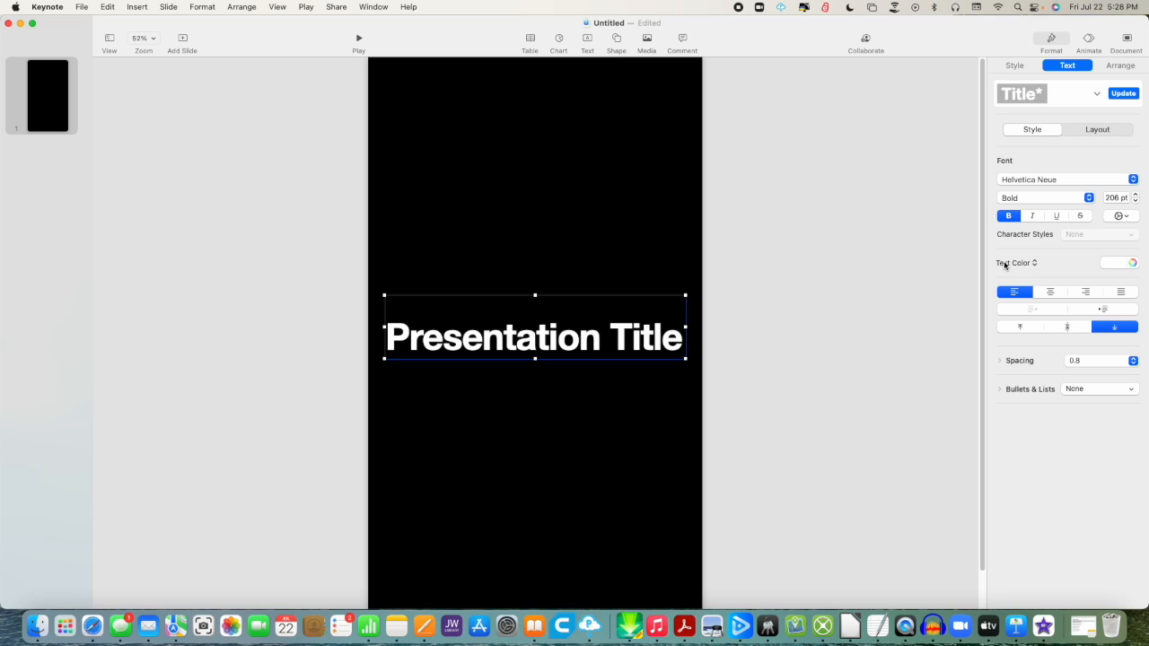
Add a 1 pt outline to the title text, color it light green, and reopen the outline color choices.
left_click(1121, 217)
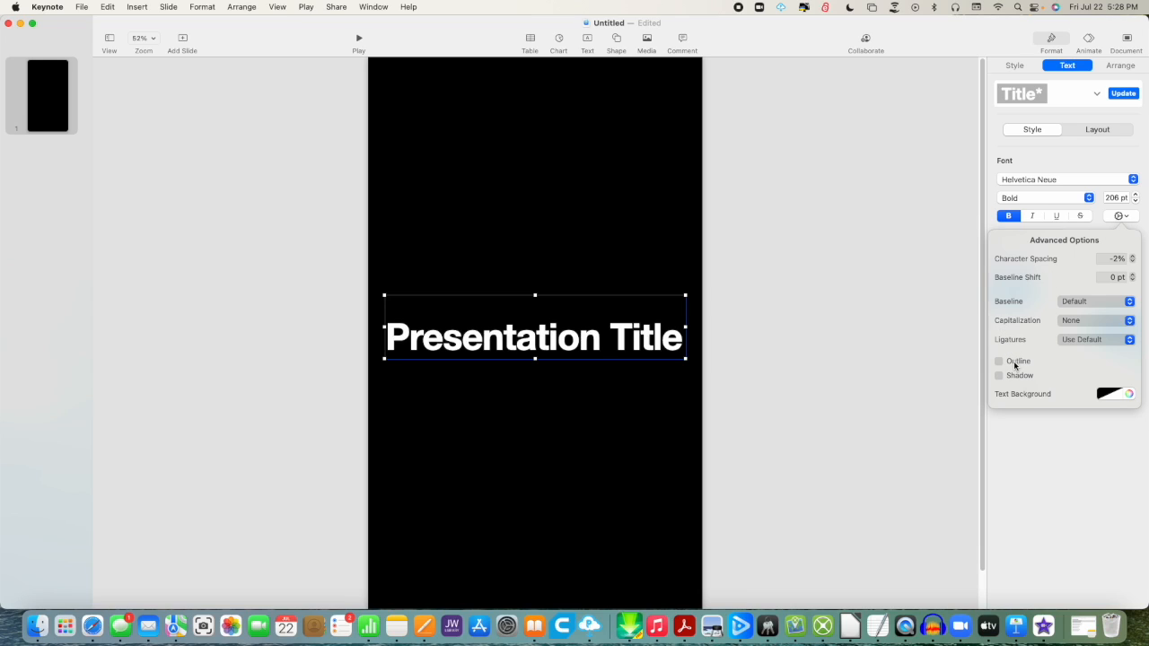
left_click(1014, 362)
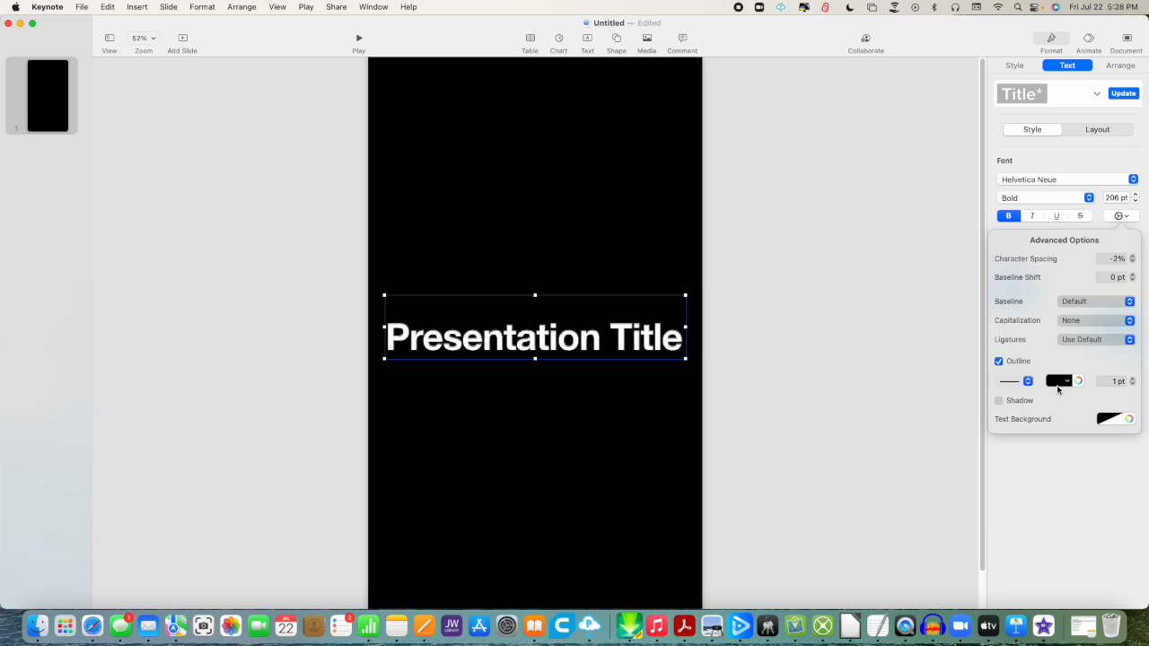
left_click(1065, 381)
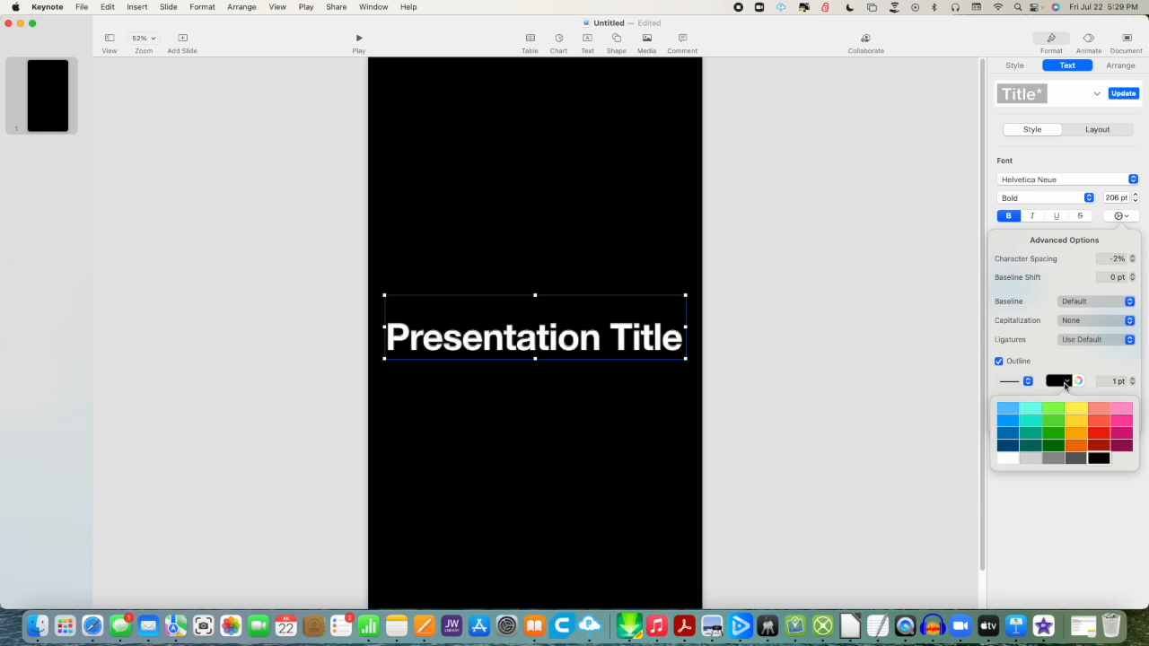
left_click(1052, 410)
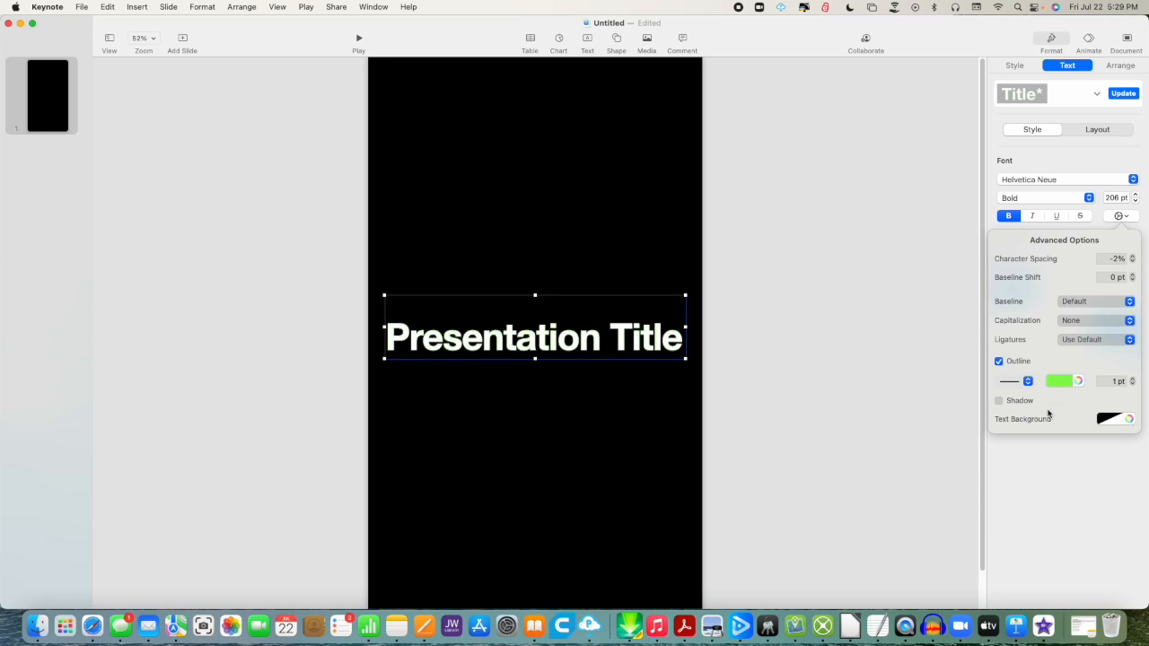
left_click(1065, 382)
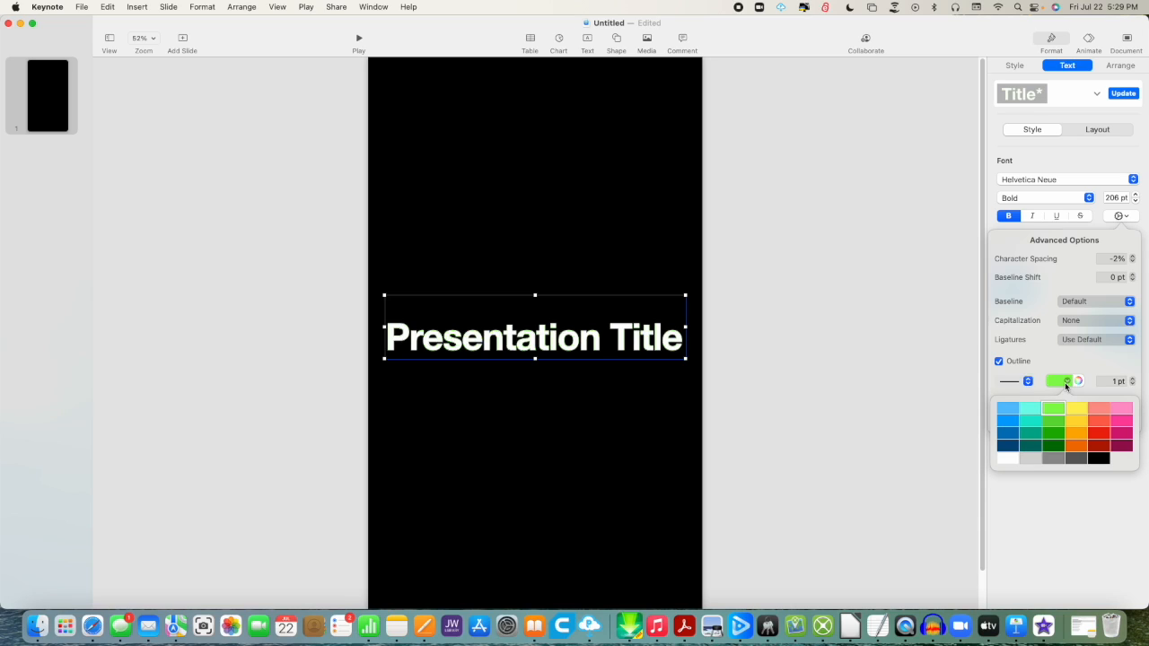
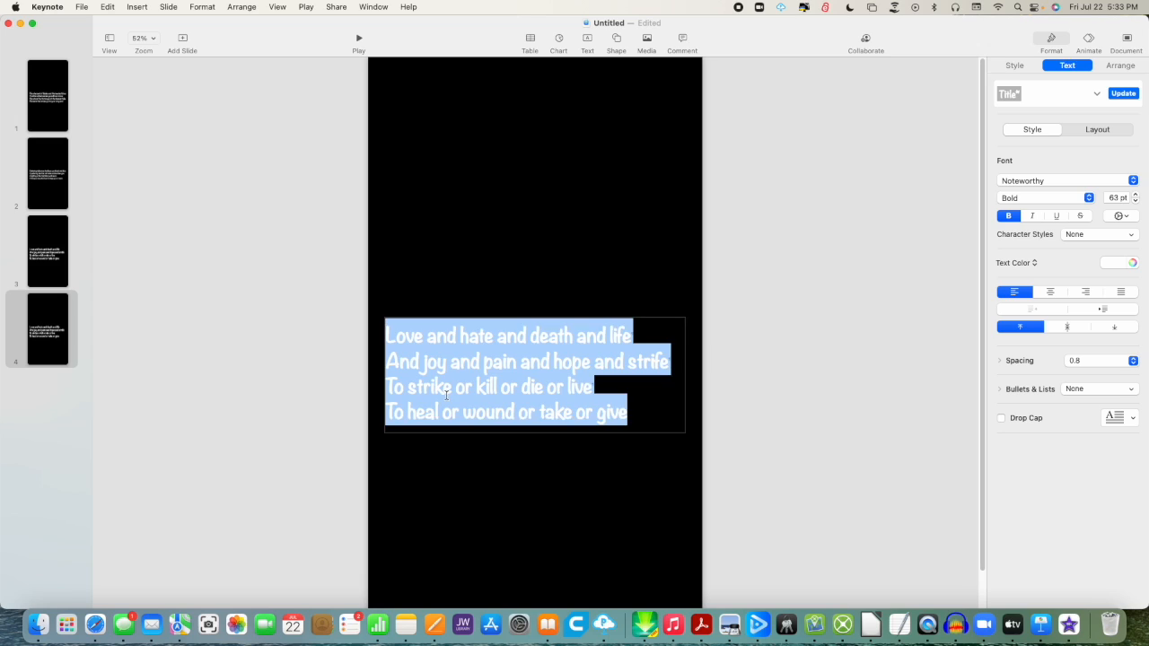
Switch to Notes and copy the last stanza of The sharpest blade, starting with "Who or what could have such might".
key("super+Tab")
key("super+Tab")
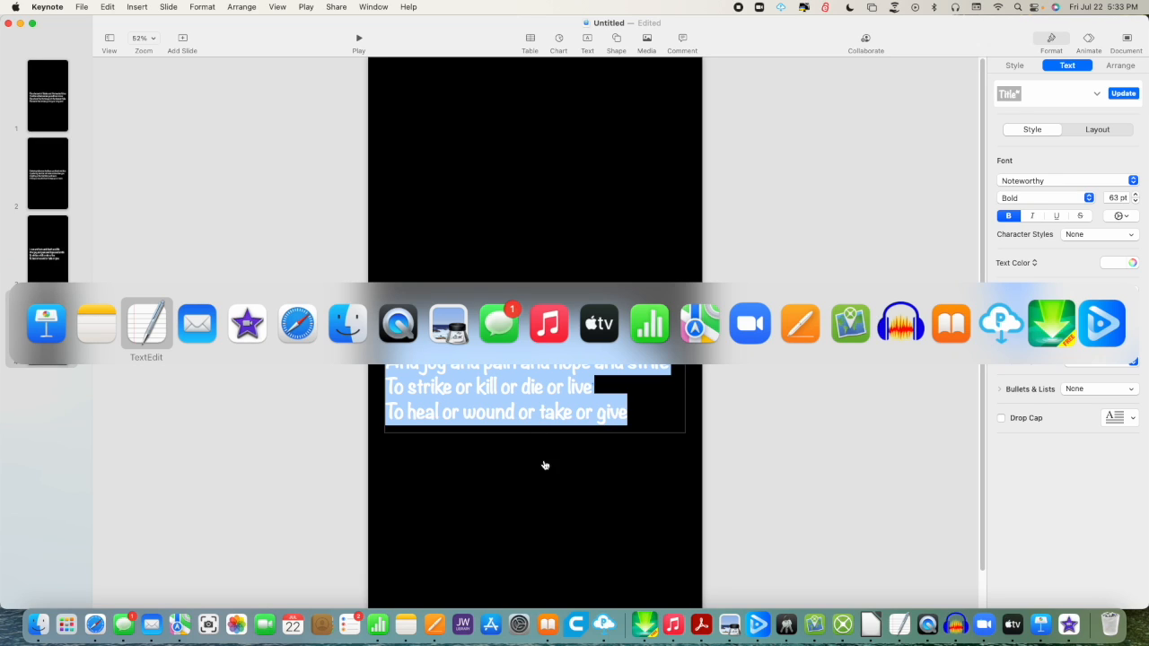
left_click(101, 336)
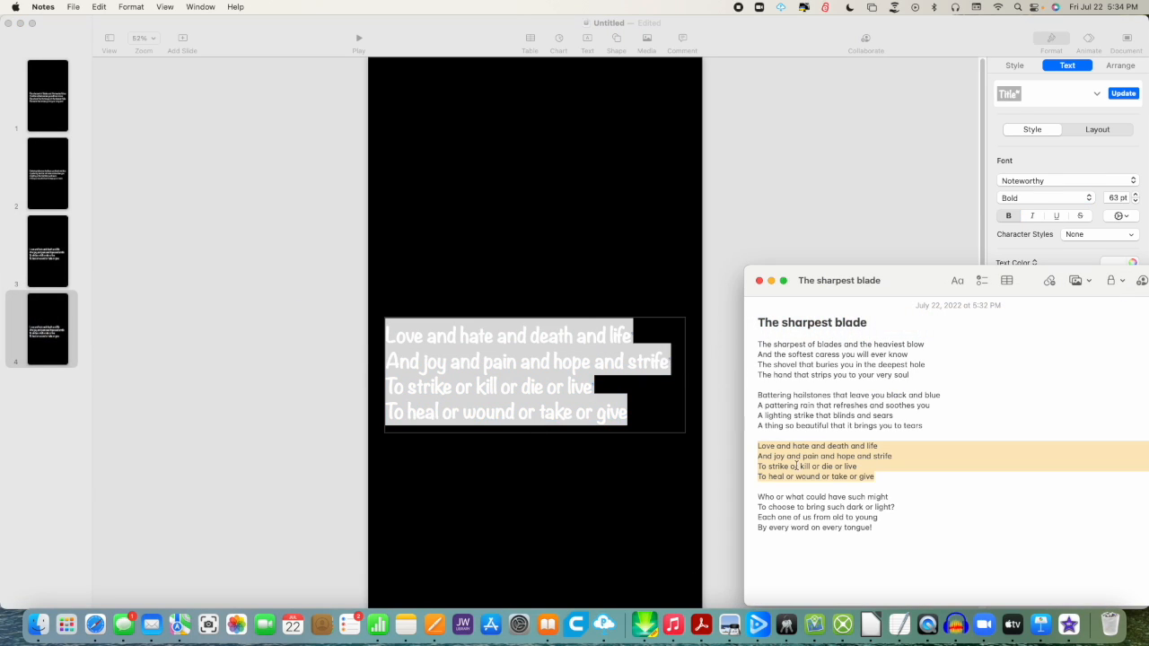
left_click_drag(759, 497, 923, 530)
right_click(857, 521)
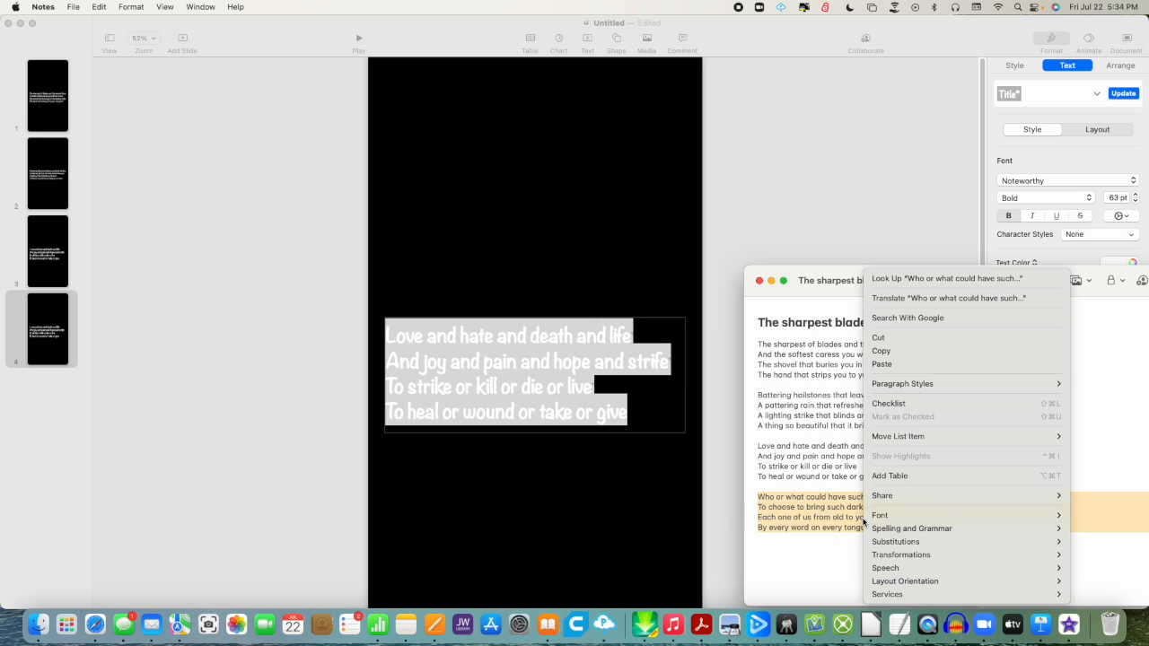
left_click(911, 348)
Back in Keynote, replace the selected stanza on slide 4 with the copied one, matching the existing text style.
left_click(100, 7)
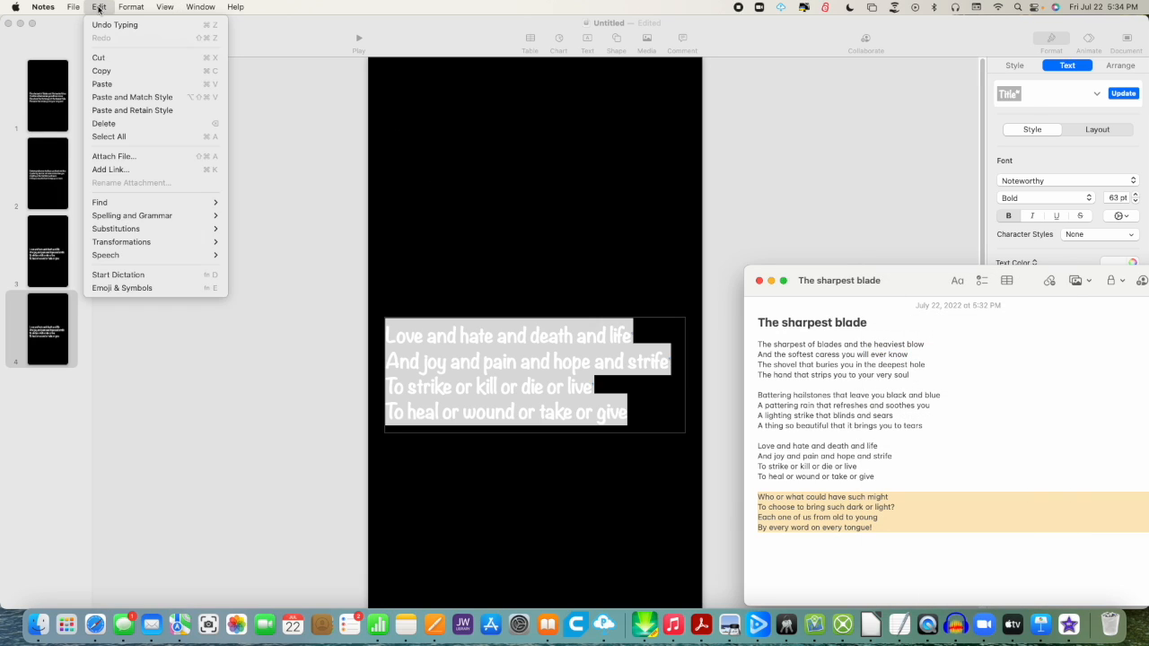
left_click(279, 123)
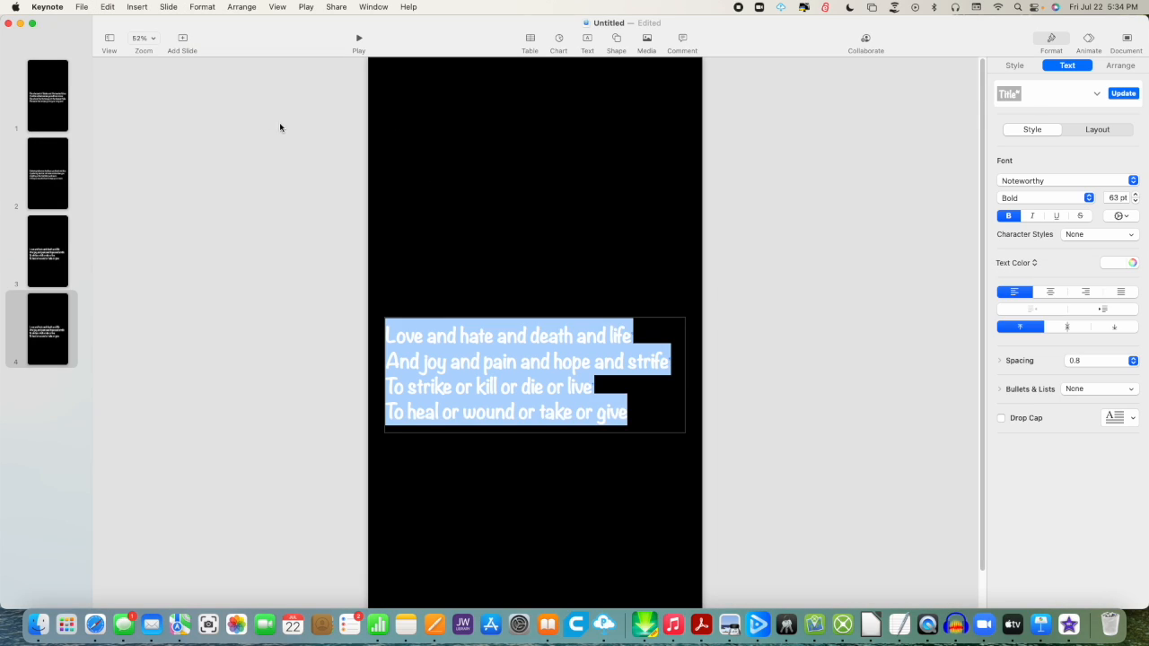
left_click(108, 8)
left_click(137, 97)
left_click(562, 294)
left_click(556, 340)
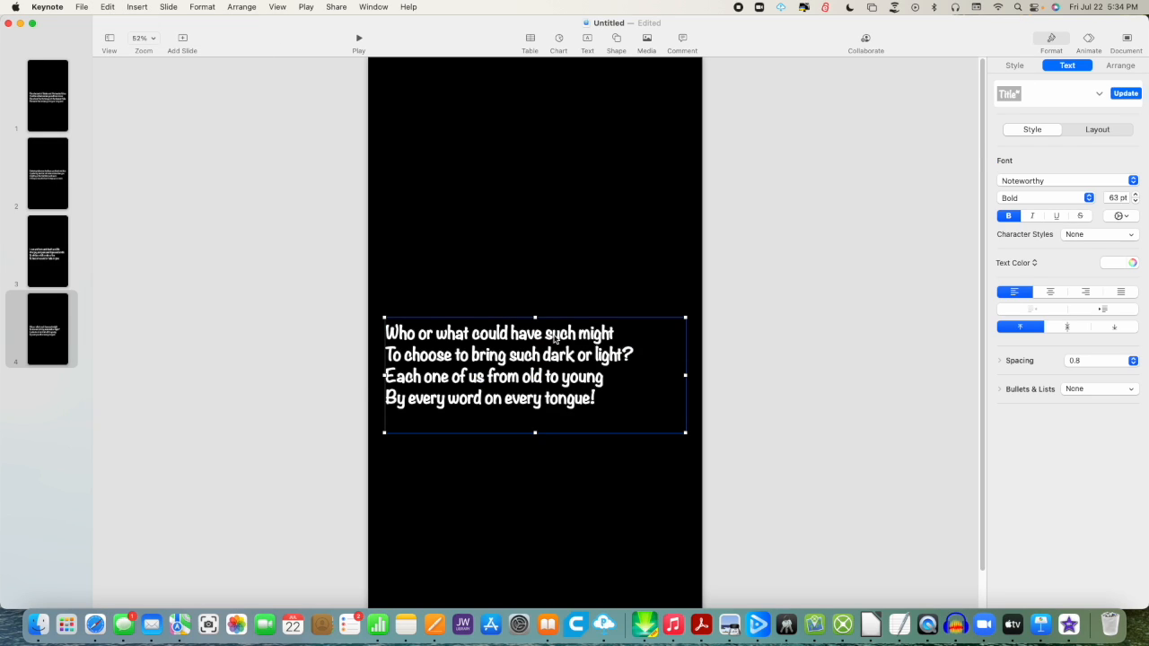
Adjust the font size of slide 4's stanza to about 65 pt so its longest line fills the text box width.
left_click(1133, 195)
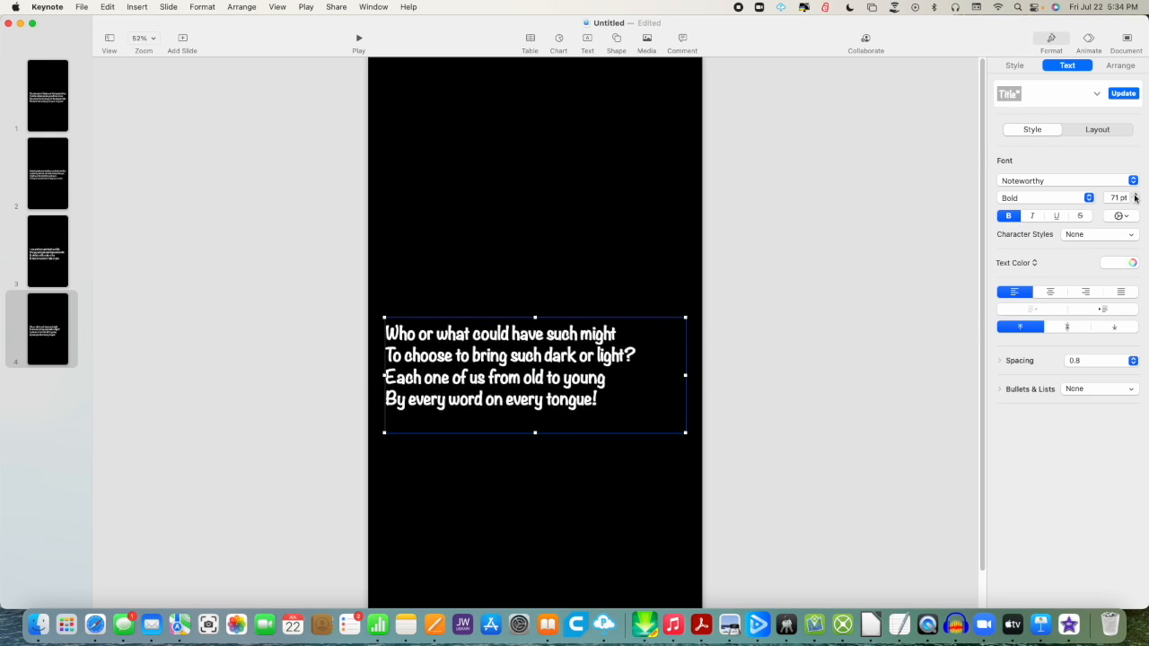
left_click(1134, 201)
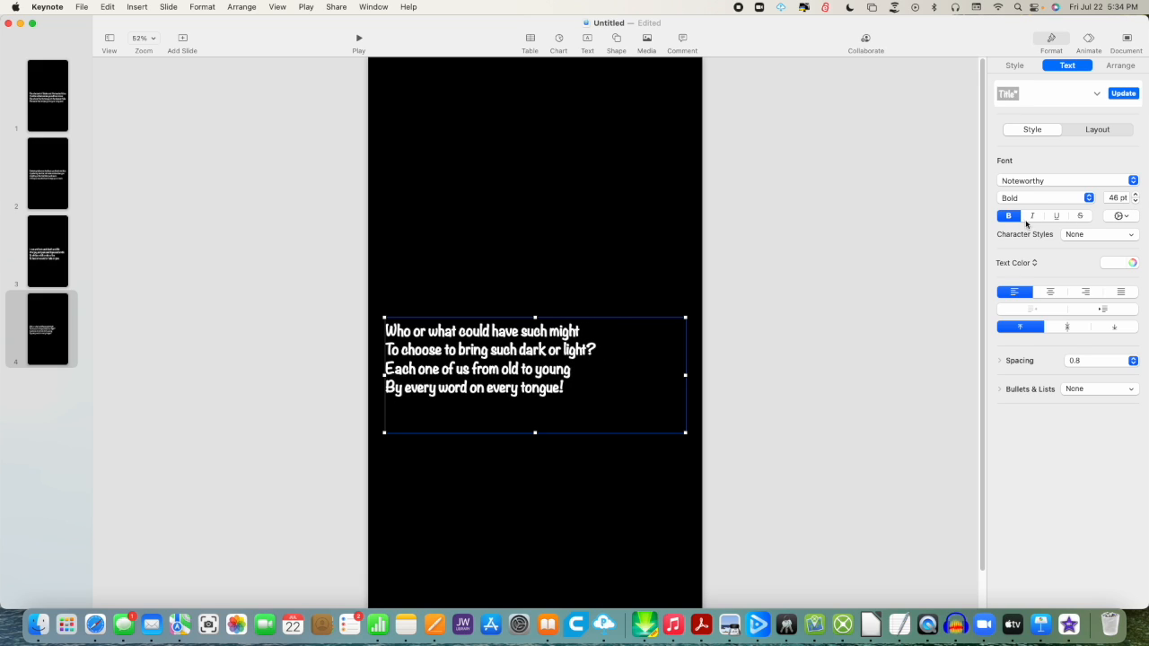
left_click(1134, 194)
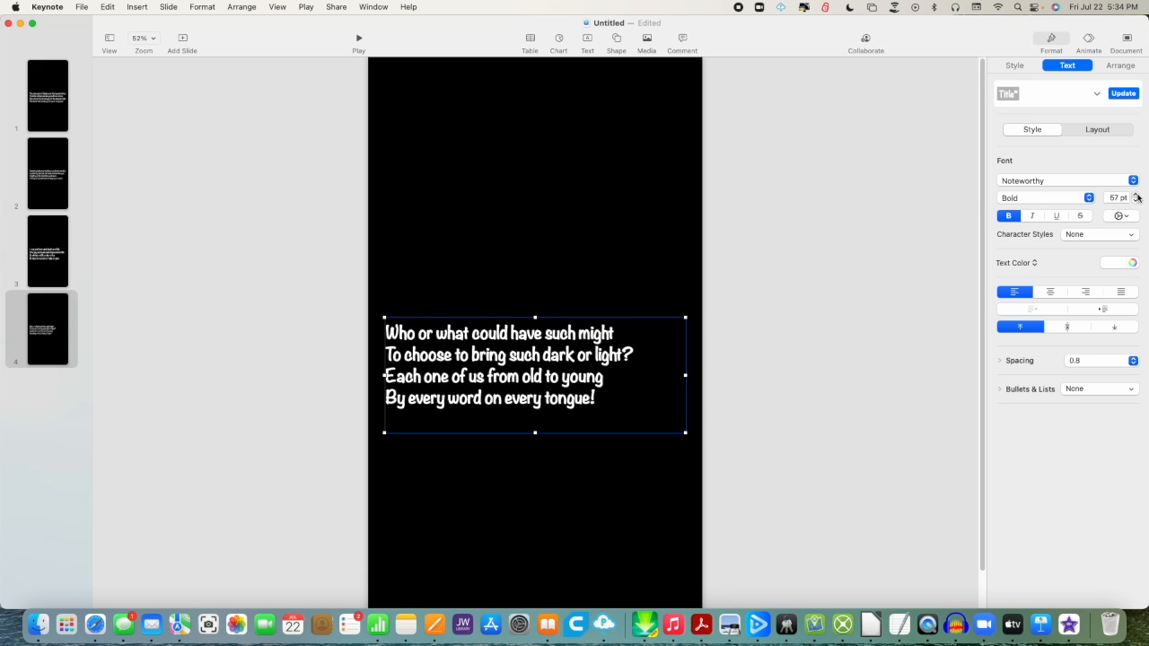
left_click(598, 398)
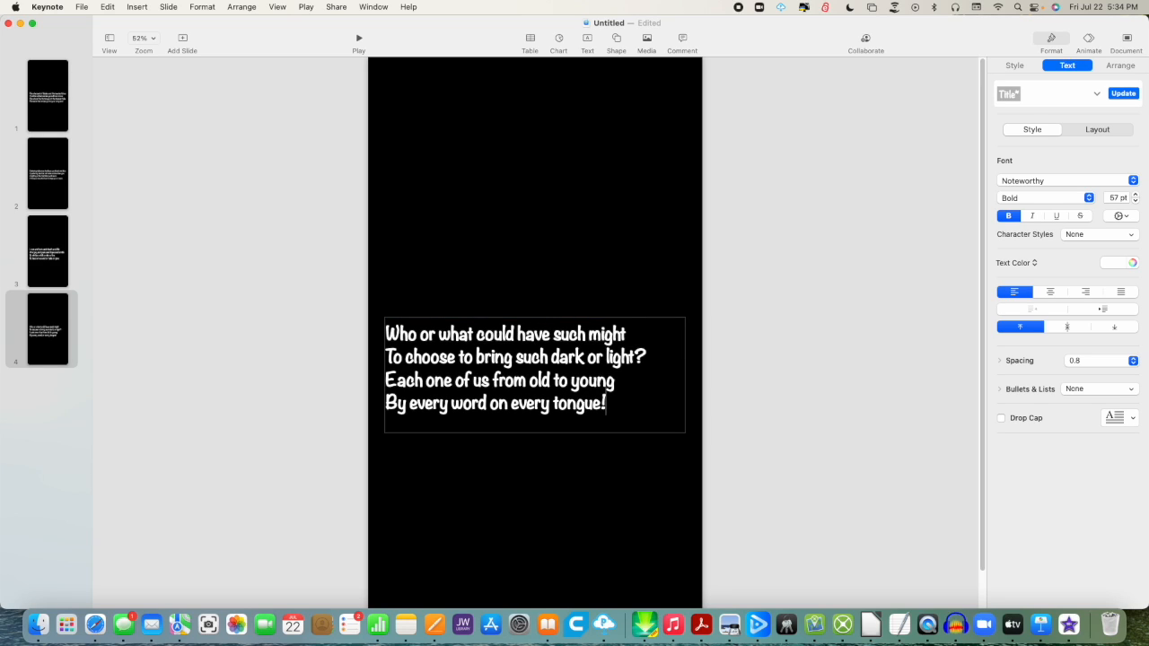
left_click(595, 249)
left_click(586, 323)
left_click(1134, 194)
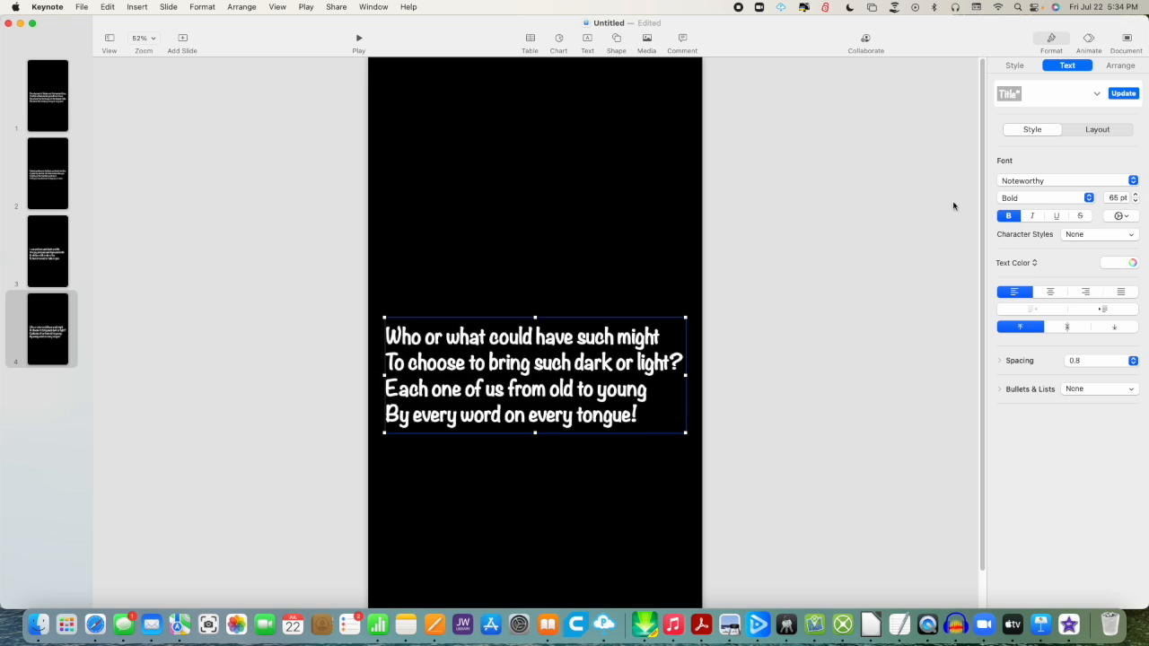
left_click(316, 290)
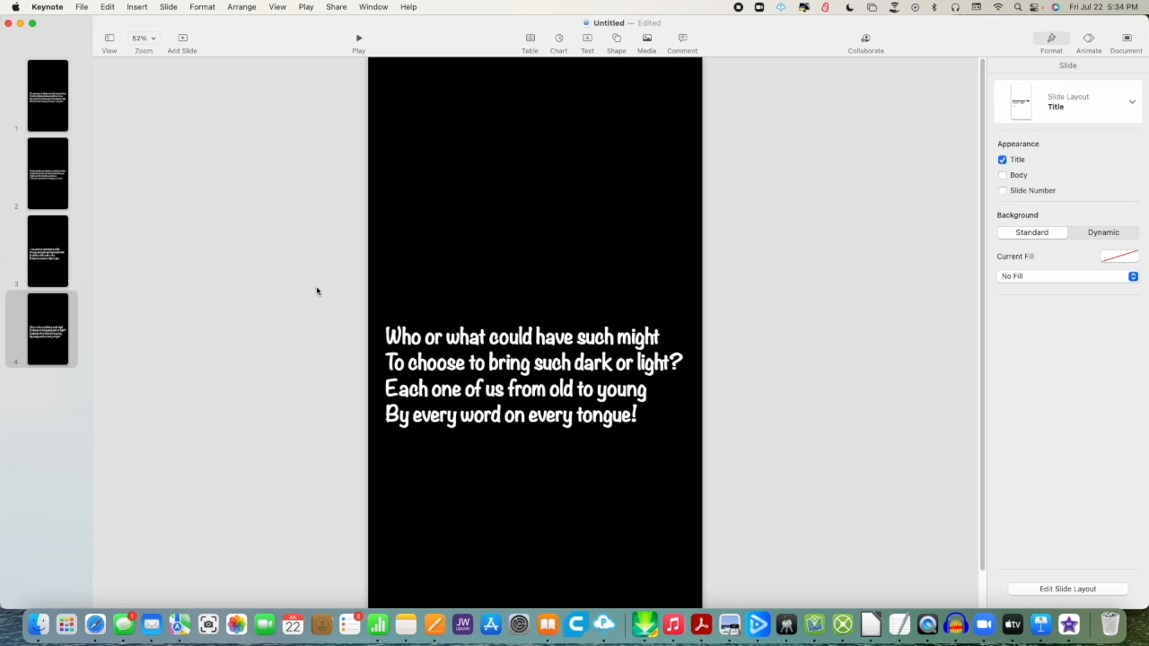
Set up an image export of all slides in PNG format with transparent backgrounds and proceed to saving.
left_click(80, 7)
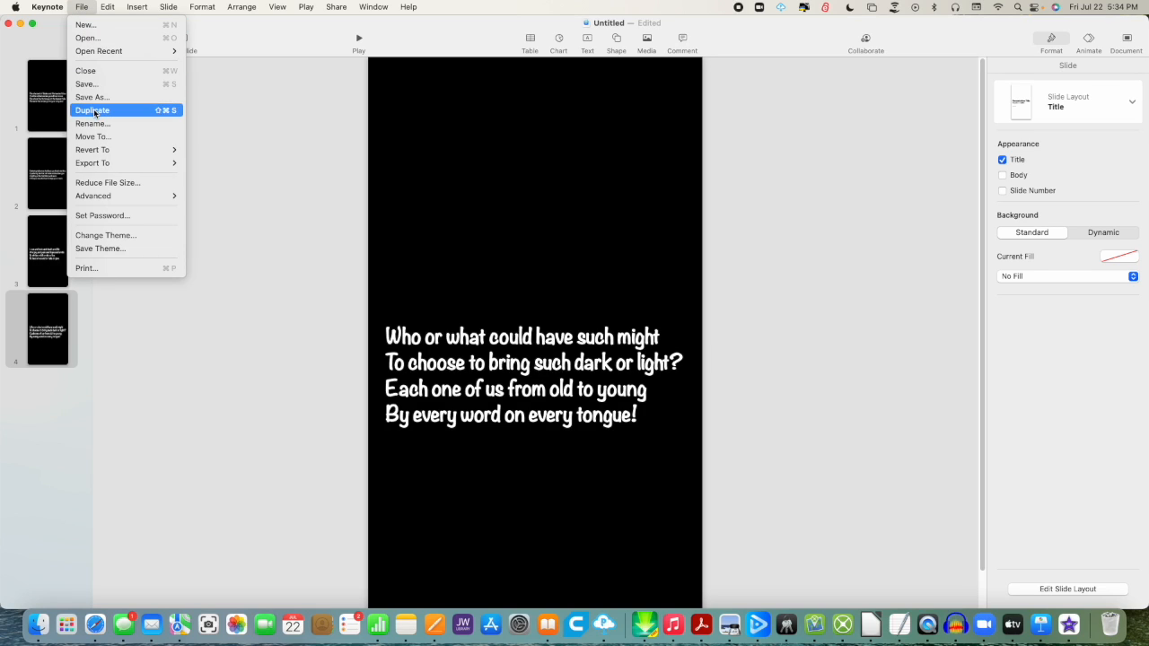
mouse_move(113, 162)
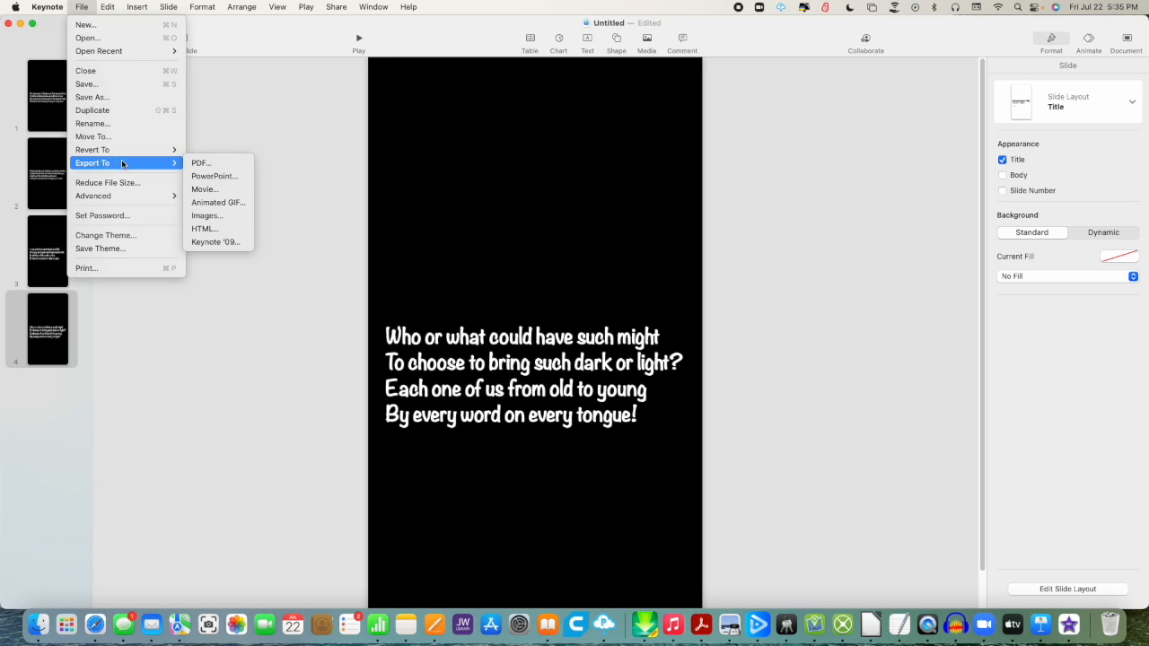
left_click(206, 215)
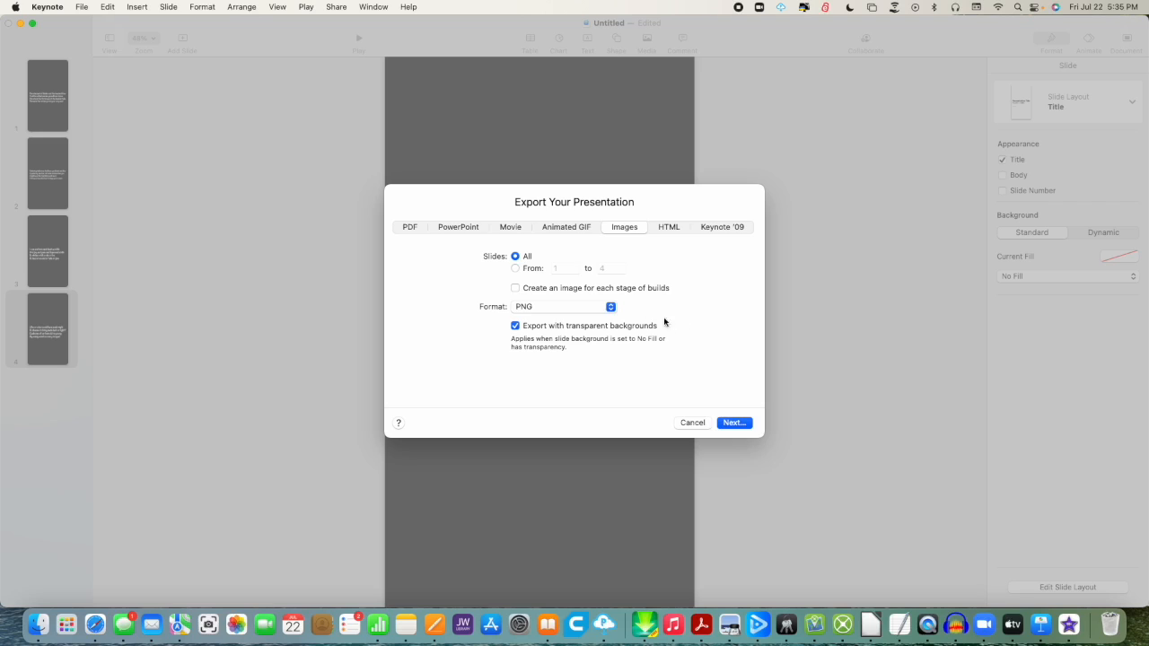
left_click(597, 312)
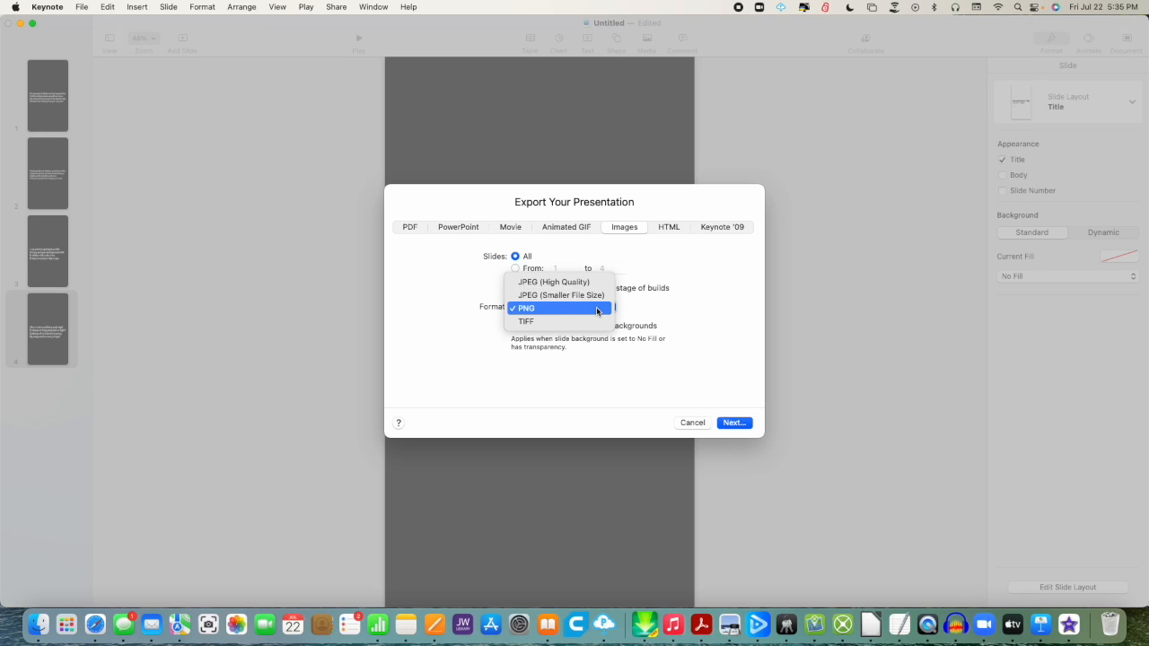
left_click(676, 320)
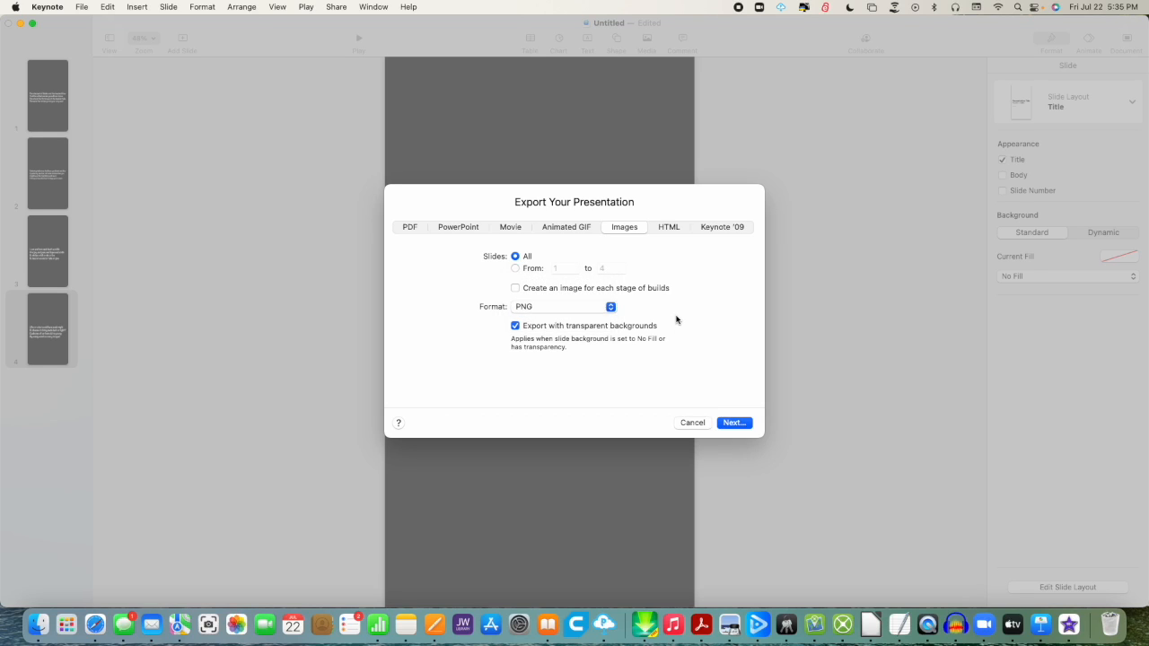
left_click(734, 422)
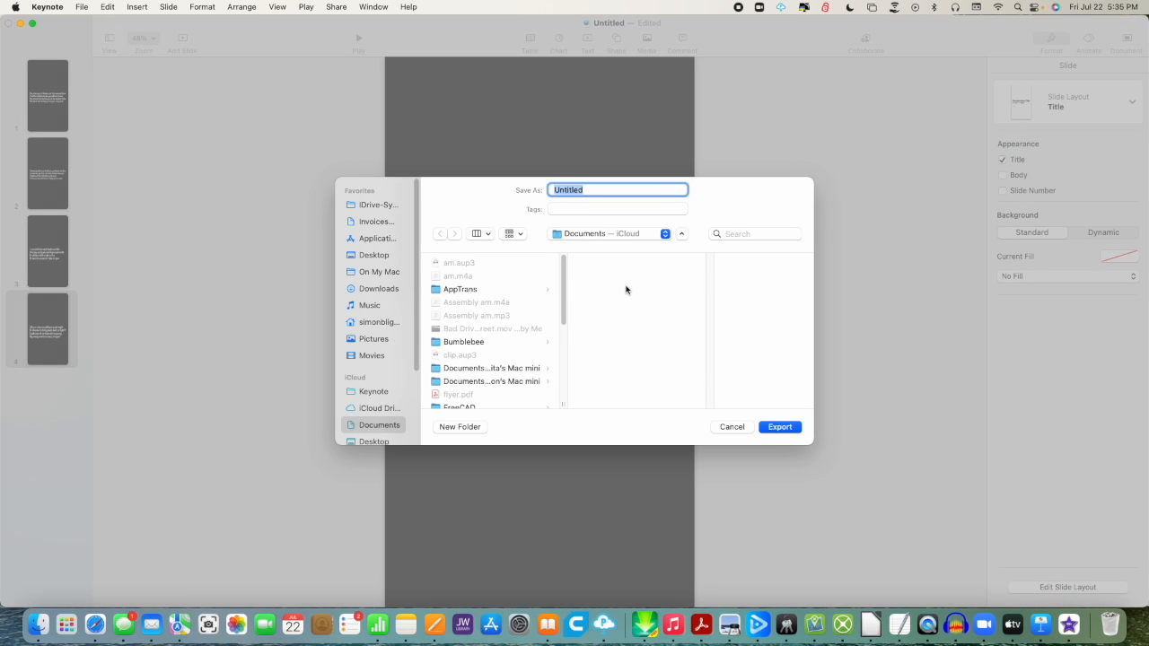
Create a folder named short on the Desktop and export the slide images into it as Poem.
left_click(378, 256)
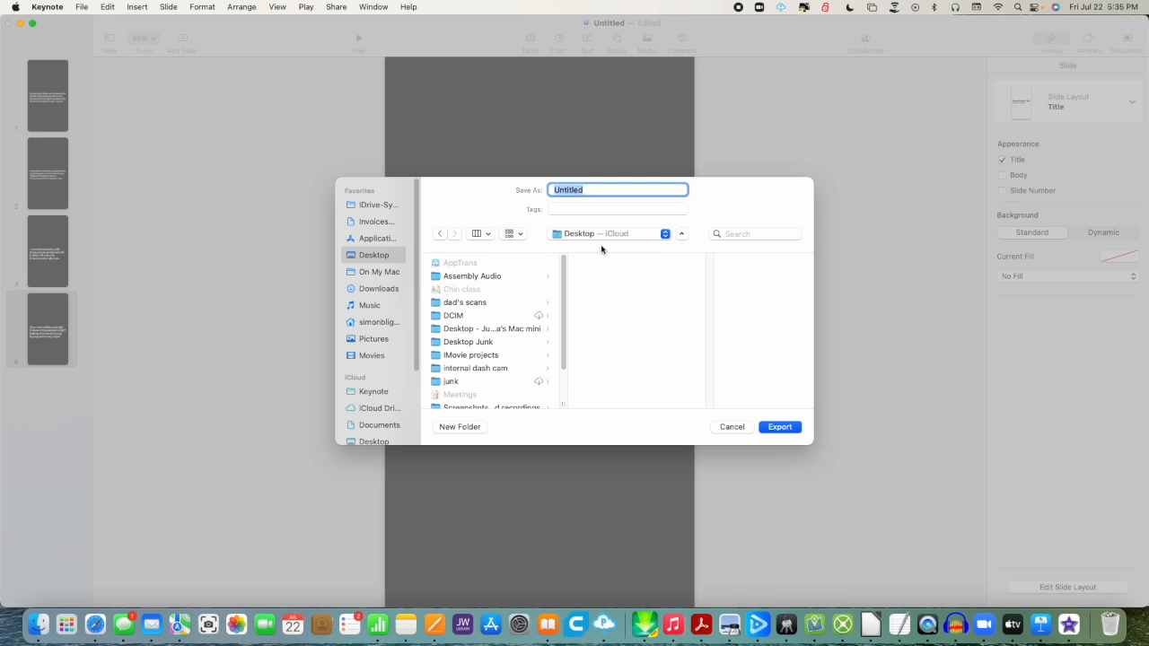
left_click(459, 427)
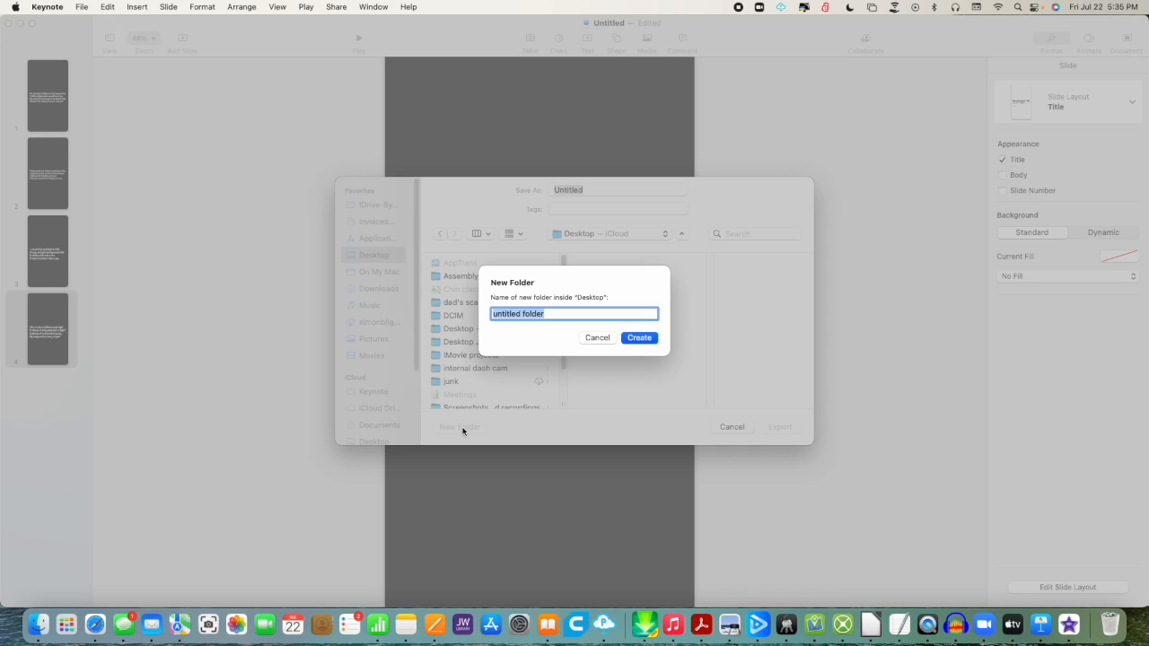
type("short")
key("Return")
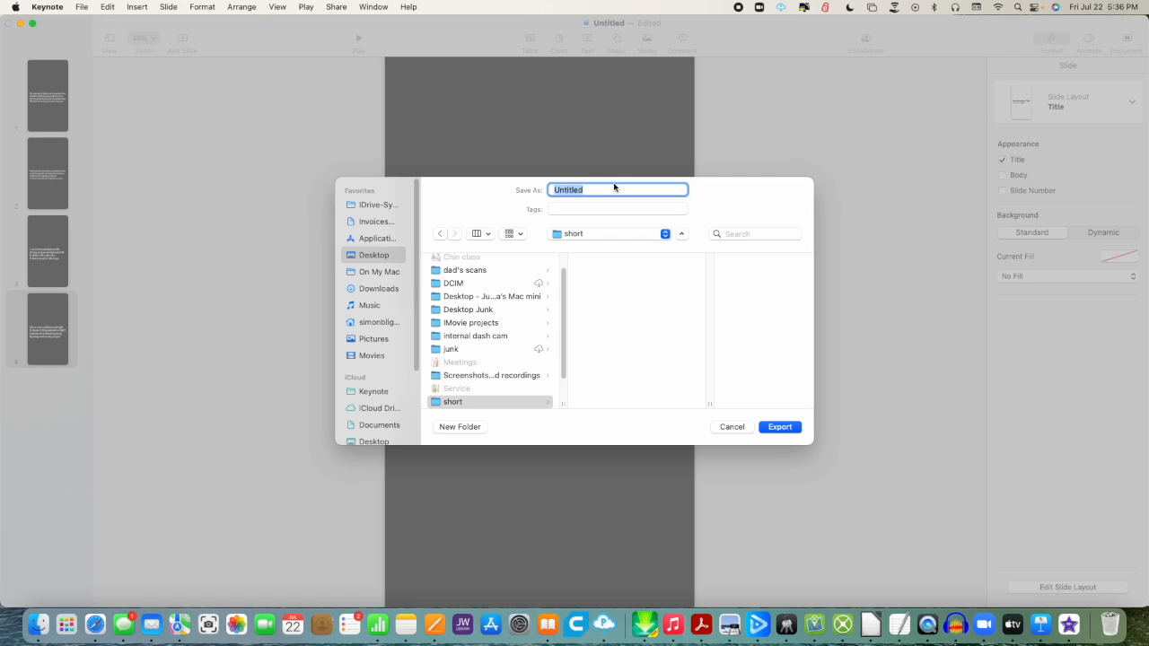
type("Poem")
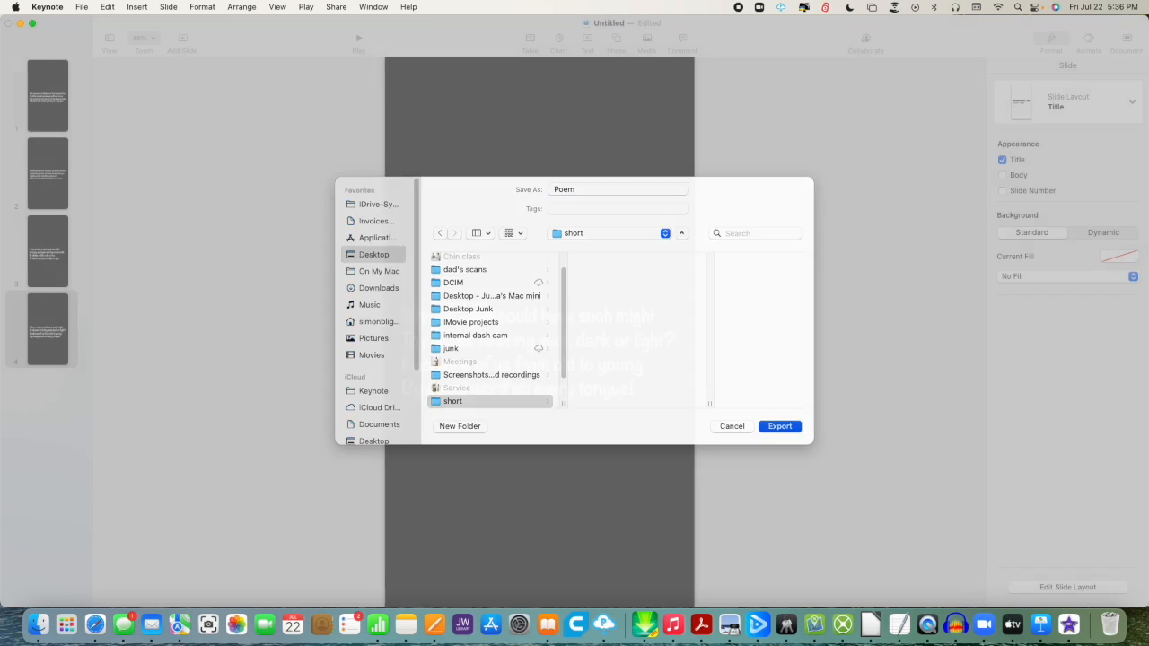
key("Return")
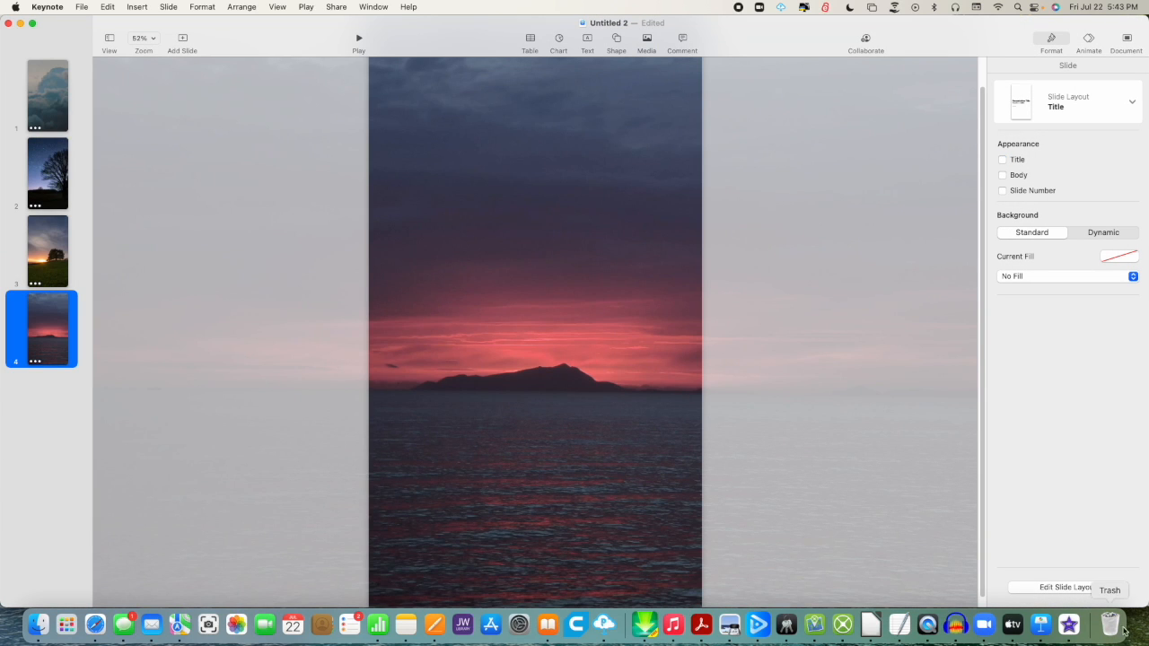
Switch to iMovie, start a media import and expand the Desktop's short folder and its Poem subfolder.
left_click(1069, 624)
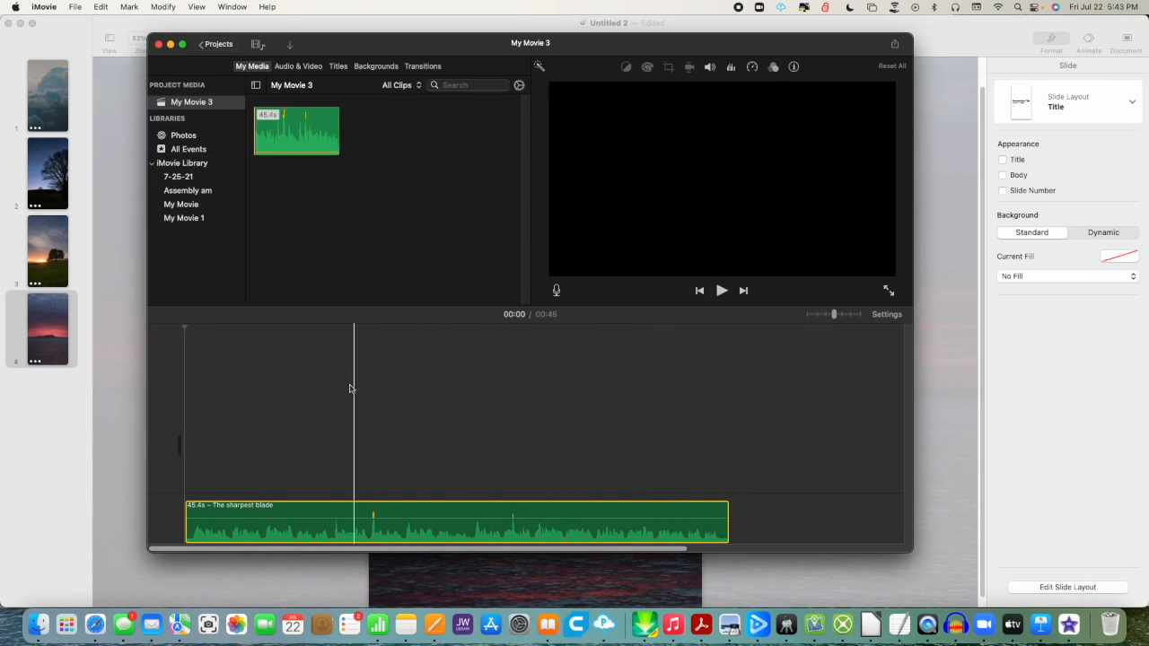
left_click(289, 45)
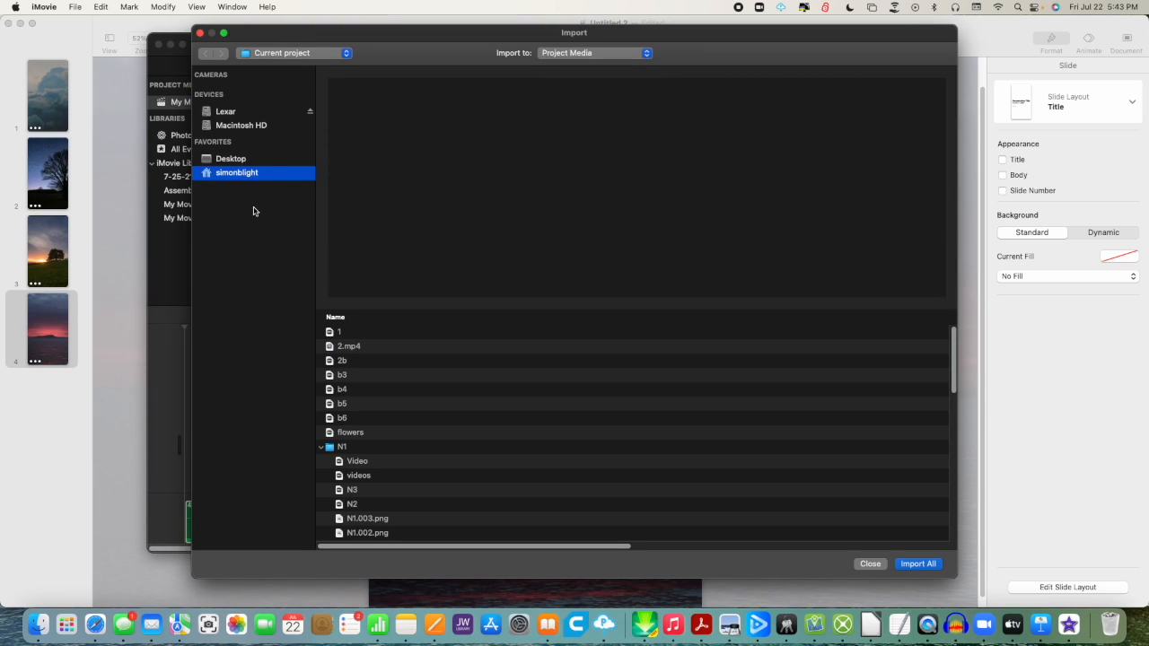
left_click(237, 161)
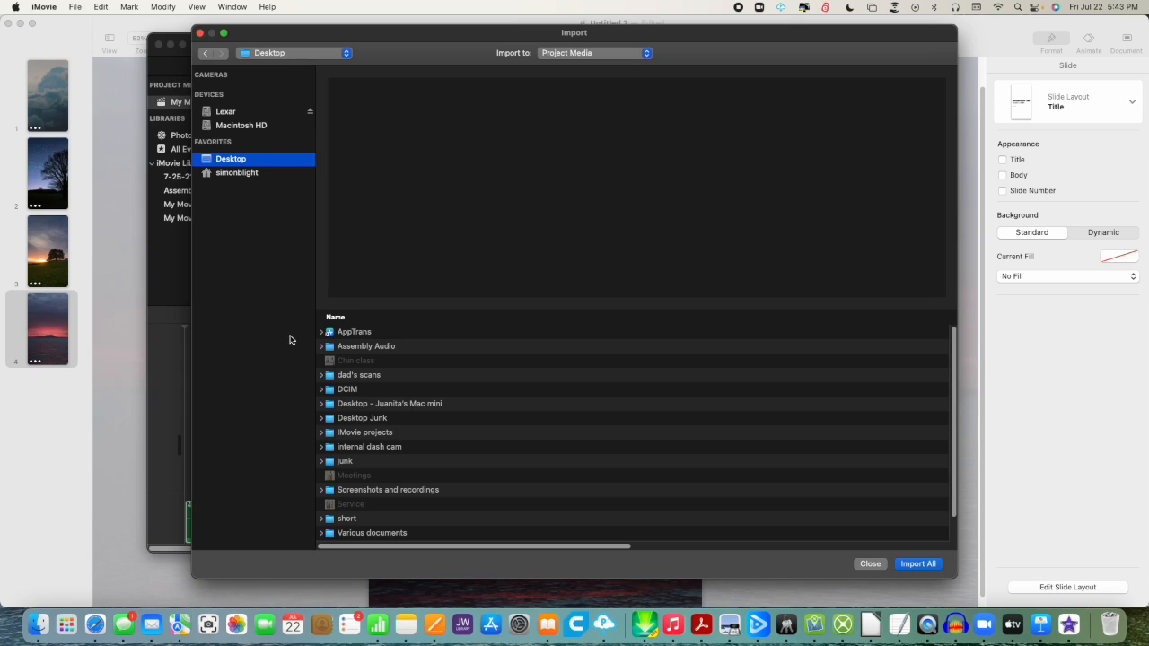
scroll(421, 395, "down", 3)
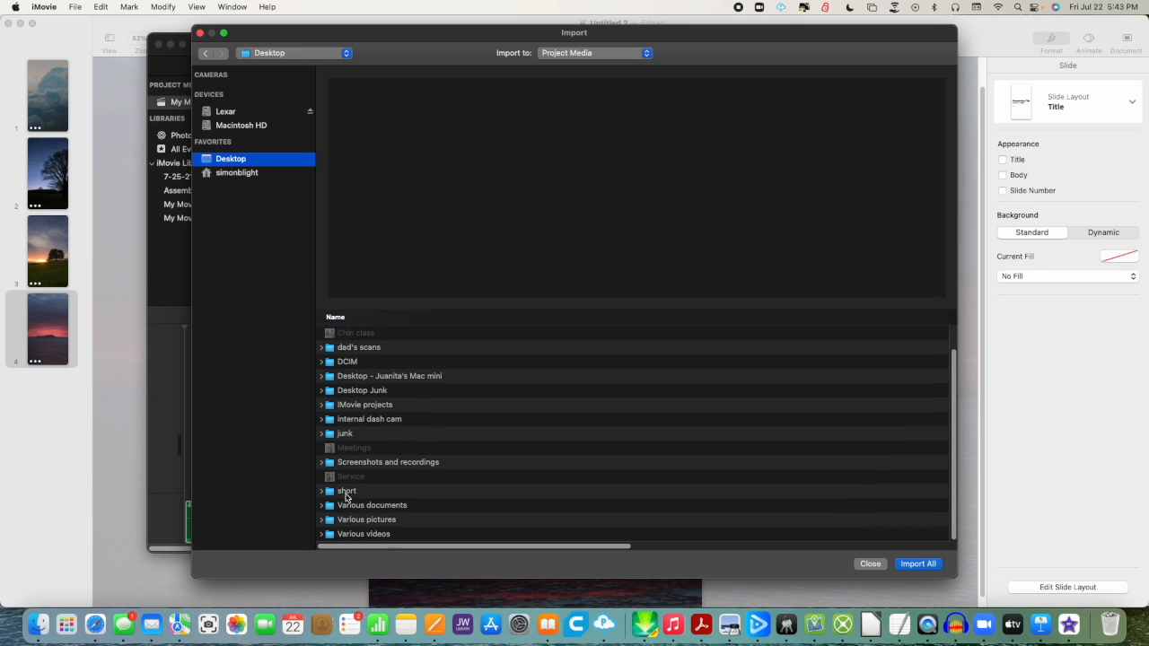
left_click(346, 494)
left_click(324, 493)
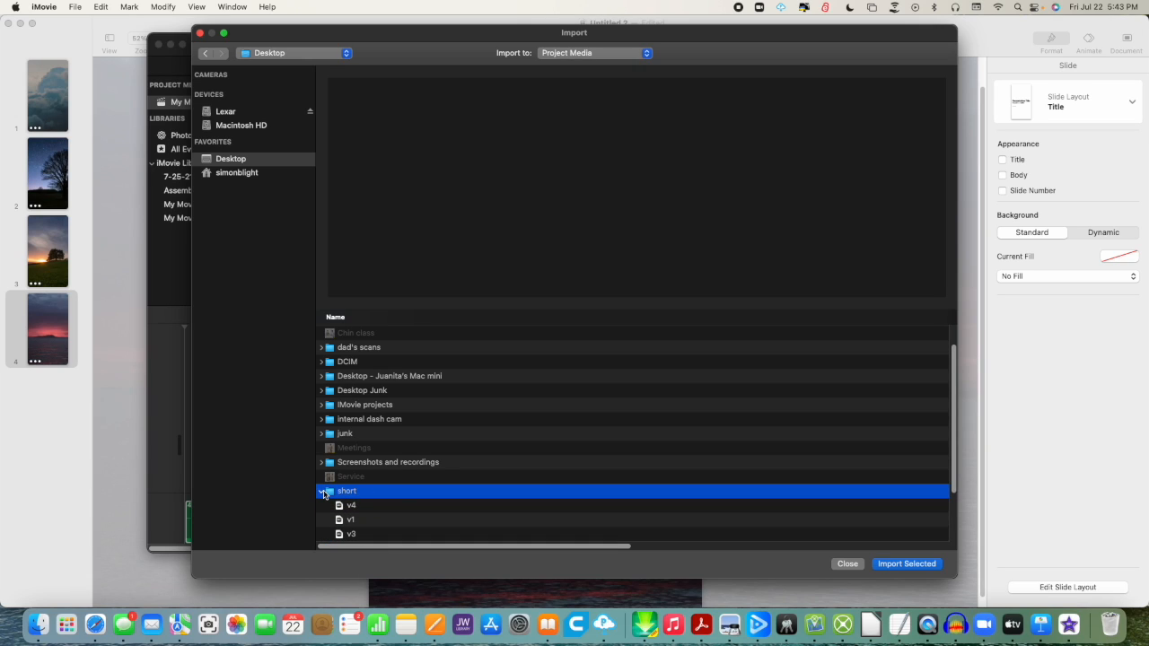
scroll(361, 508, "down", 3)
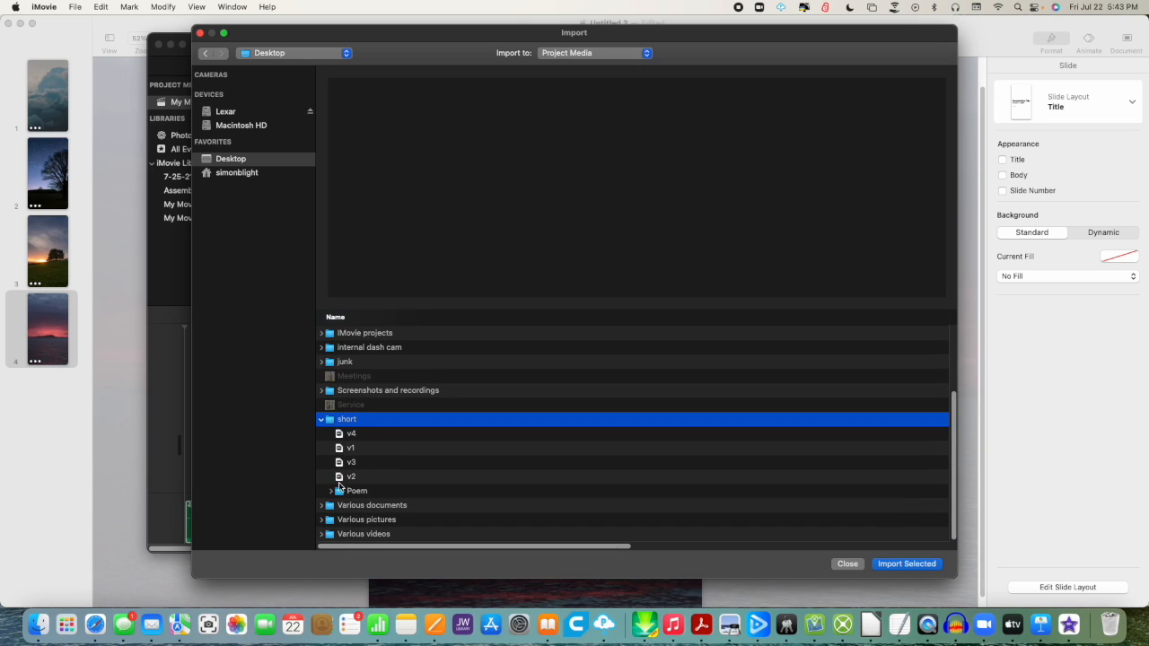
left_click(337, 493)
left_click(331, 492)
scroll(418, 465, "down", 2)
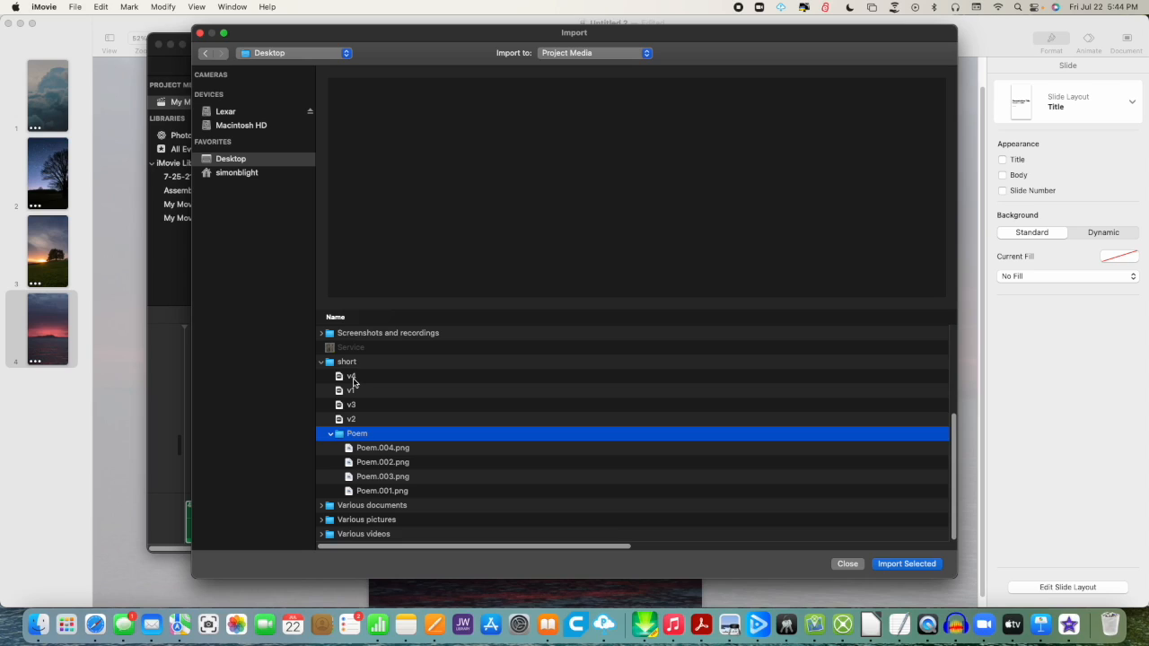
Import the videos v1 to v4 together with Poem.001.png to Poem.004.png into the project media.
left_click(353, 379)
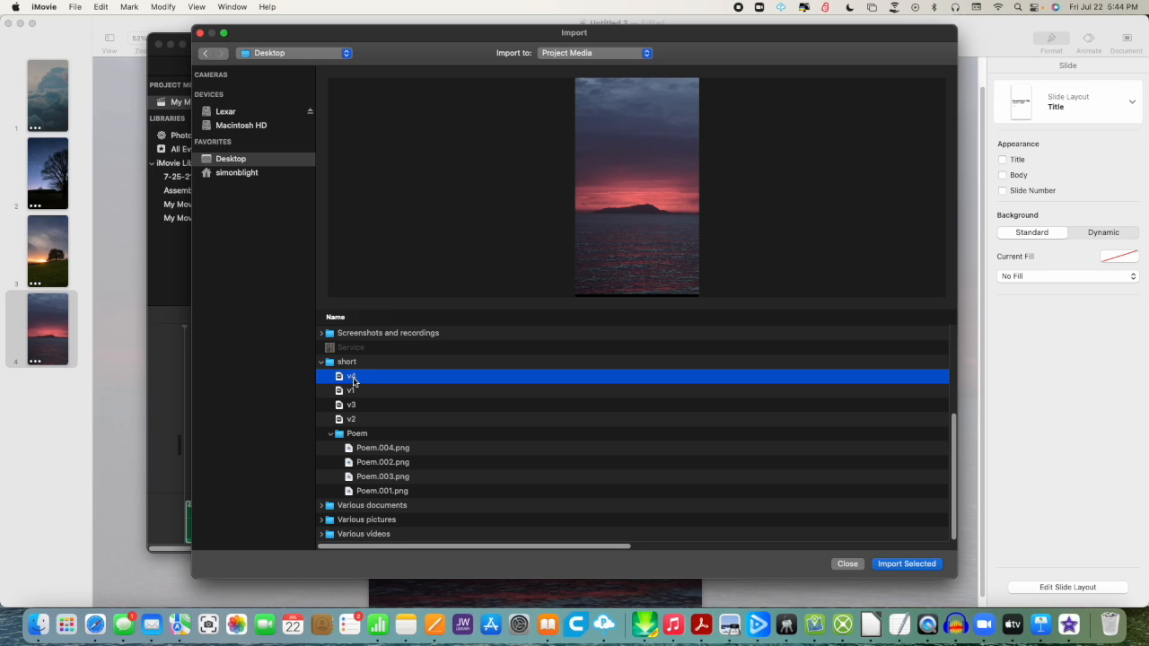
key("shift+Down")
key("shift+Down")
key("shift+Down")
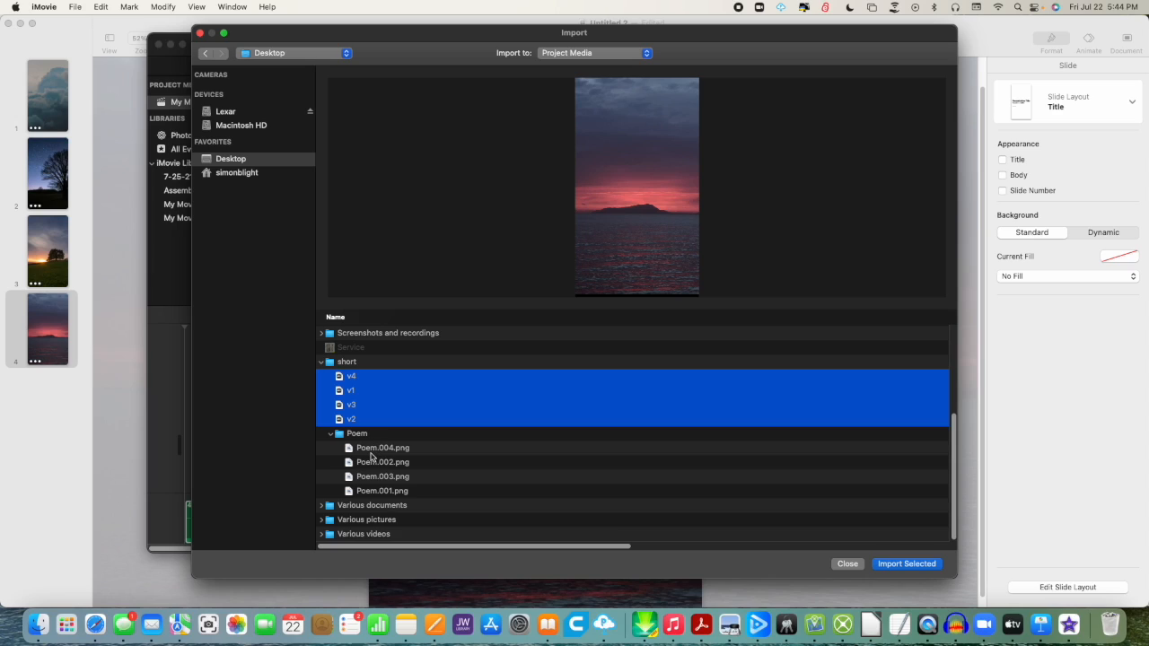
left_click(374, 448, "super")
left_click(371, 462, "super")
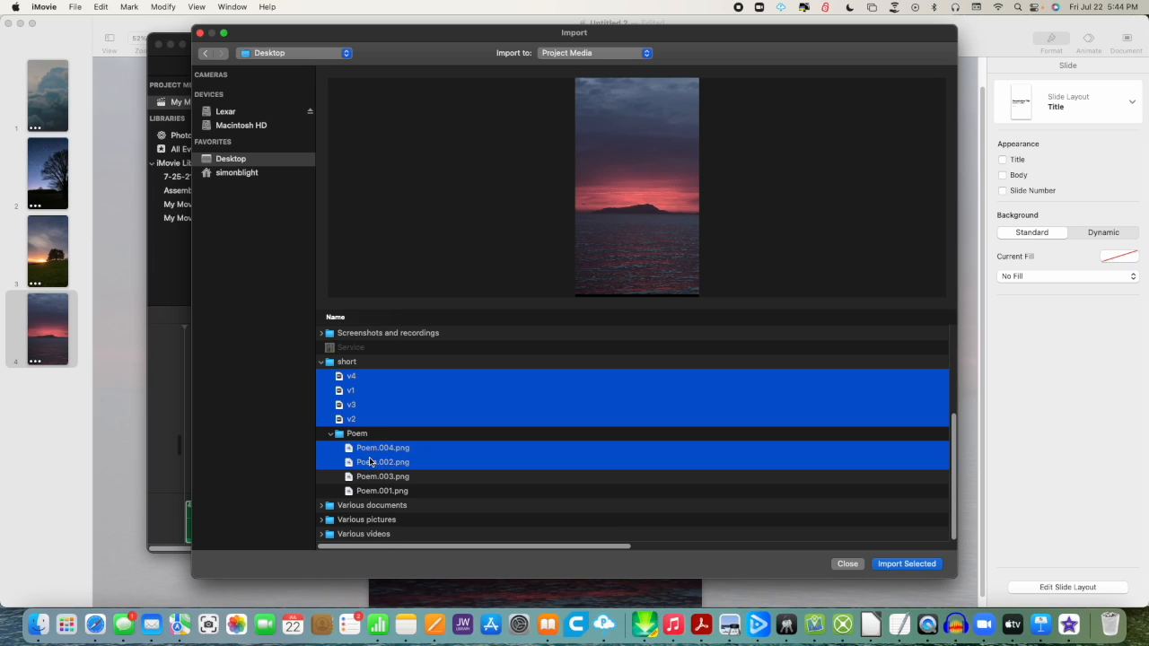
left_click(374, 477, "super")
left_click(379, 492, "super")
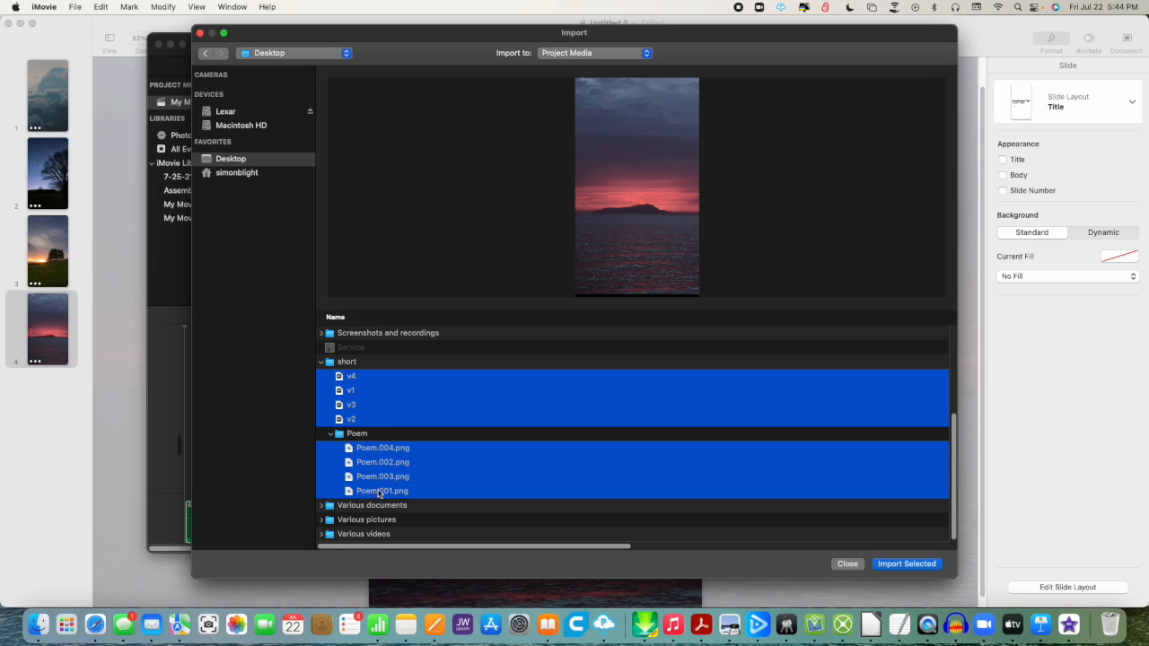
left_click(920, 569)
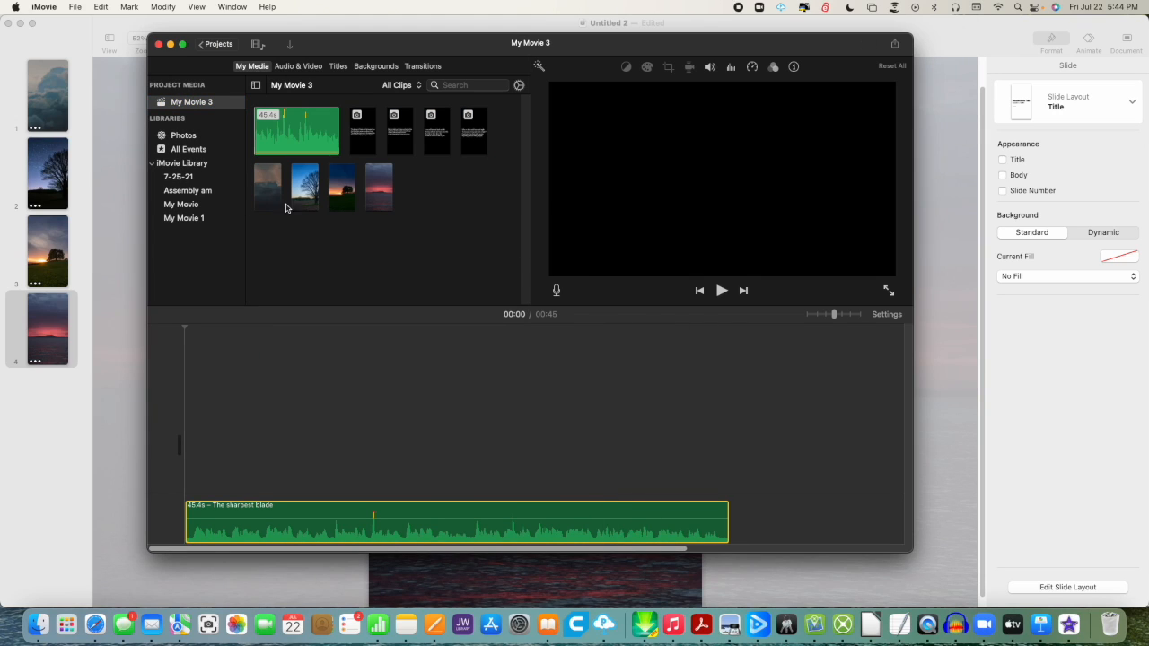
Place the cloud video at the start of the timeline and trim its end to about 11.2 s.
left_click(303, 205)
left_click_drag(273, 192, 265, 459)
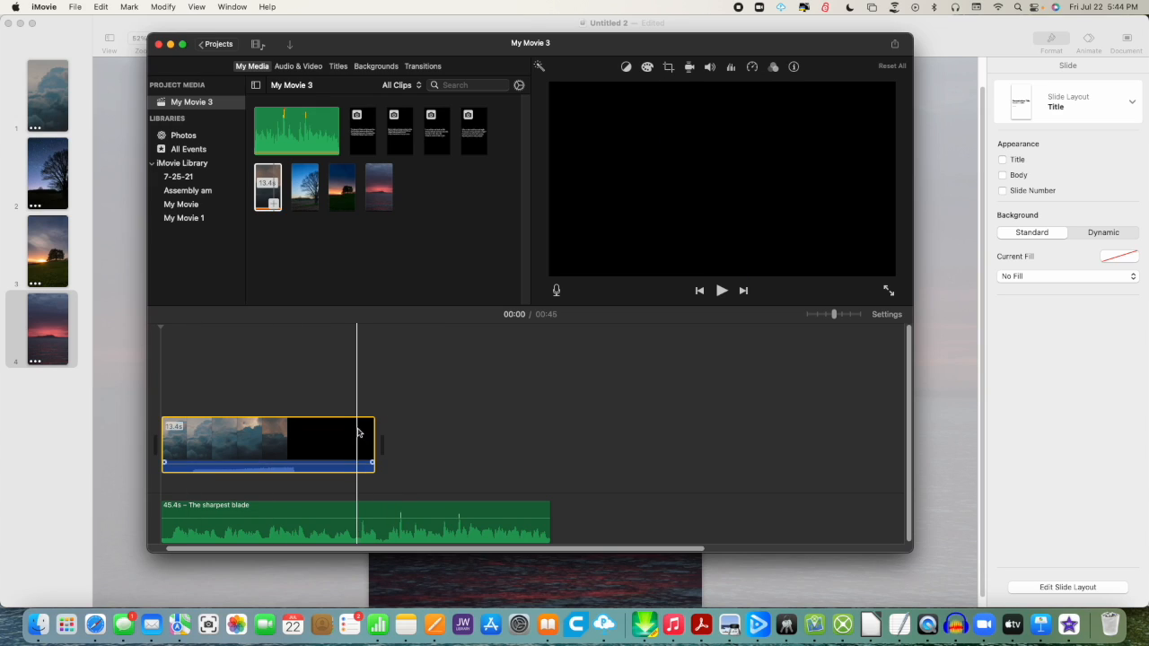
left_click_drag(373, 436, 339, 438)
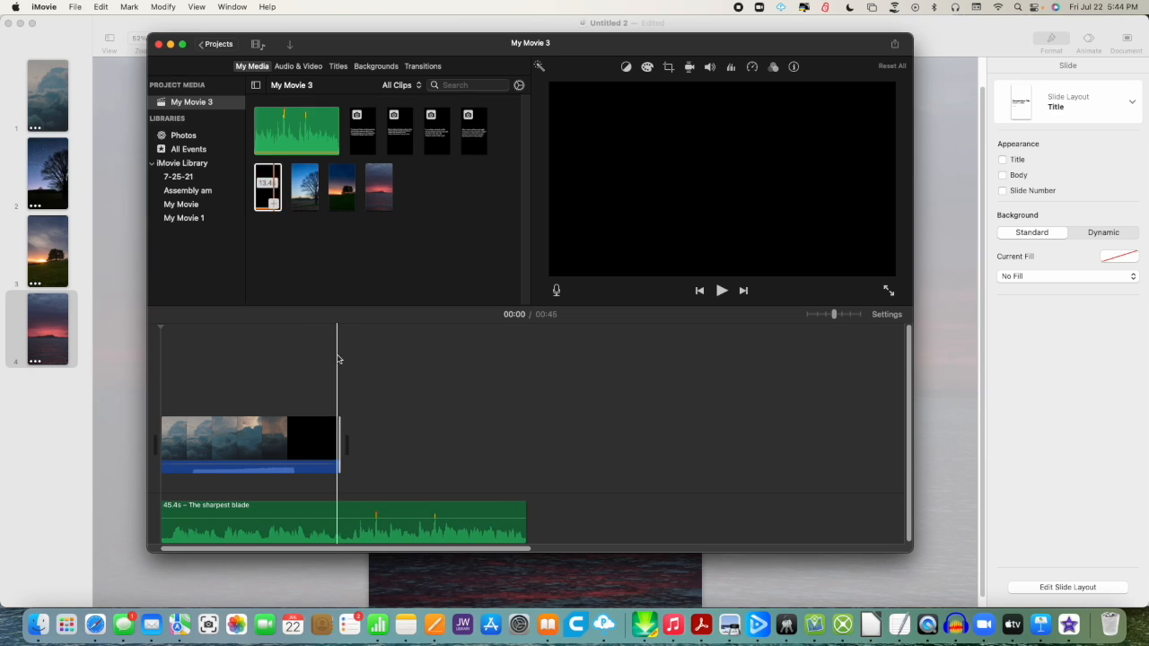
Append the starry tree, sunset field and red sea sunset videos in that order after the cloud clip.
left_click_drag(304, 187, 395, 439)
left_click_drag(346, 174, 628, 430)
left_click_drag(391, 184, 898, 433)
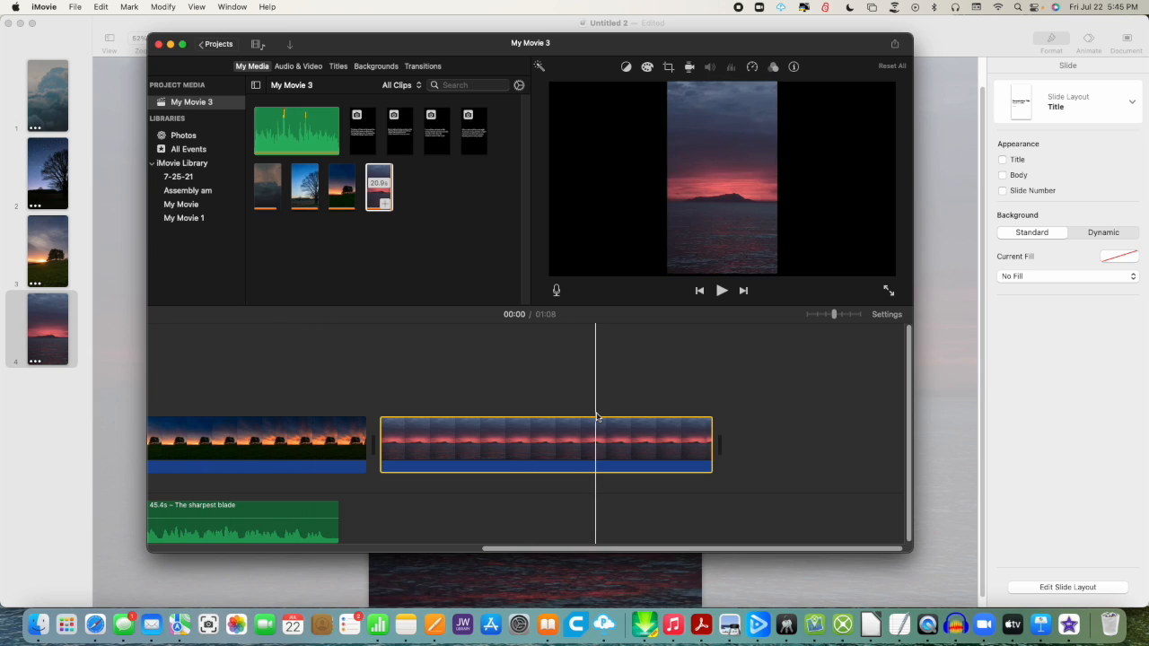
Trim the ends of the starry tree clip to about 11.1 s and the sunset field clip to a similar length.
scroll(423, 393, "left", 10)
left_click(325, 446)
left_click_drag(473, 452, 404, 450)
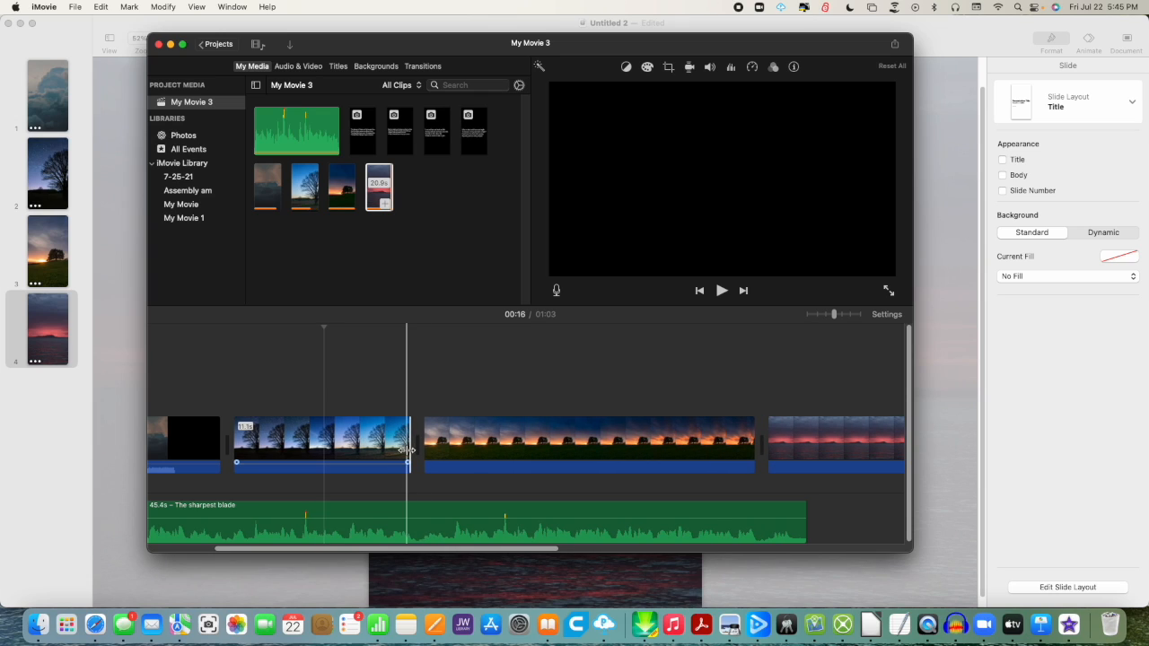
left_click(752, 442)
left_click_drag(754, 442, 601, 443)
Trim the end of the red sea sunset clip to line up with the end of The sharpest blade audio.
left_click(719, 446)
scroll(691, 453, "right", 5)
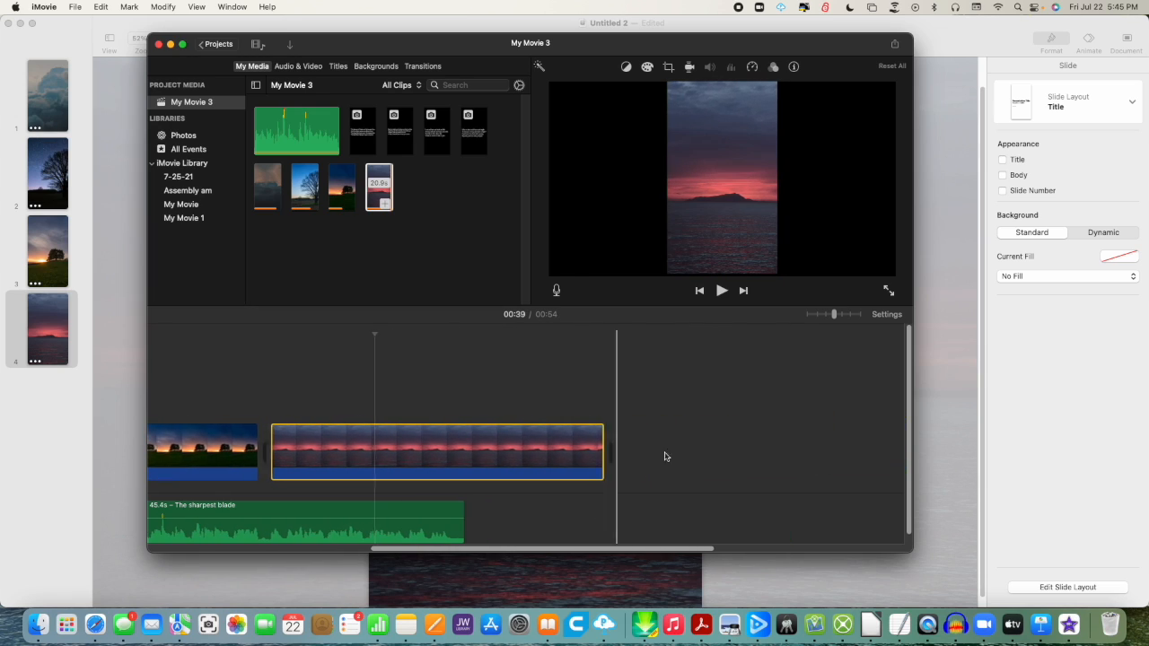
left_click_drag(602, 443, 463, 452)
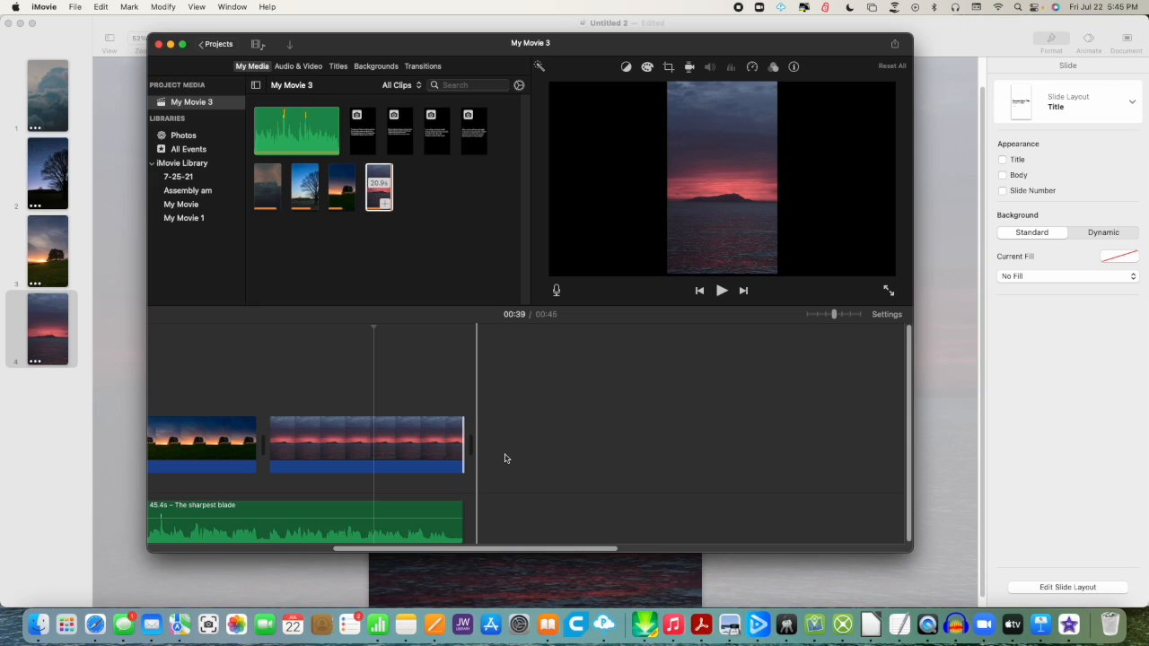
Split the cloud clip at about 7 s, where its picture turns black, and delete the second part.
scroll(506, 458, "right", 2)
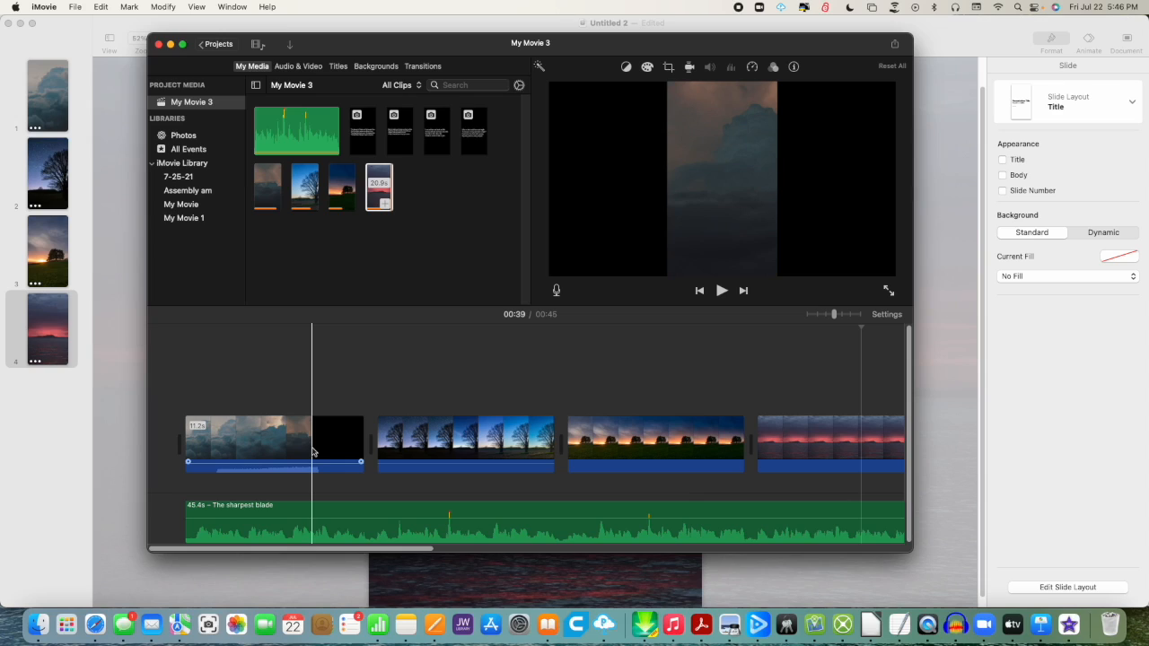
left_click(311, 452)
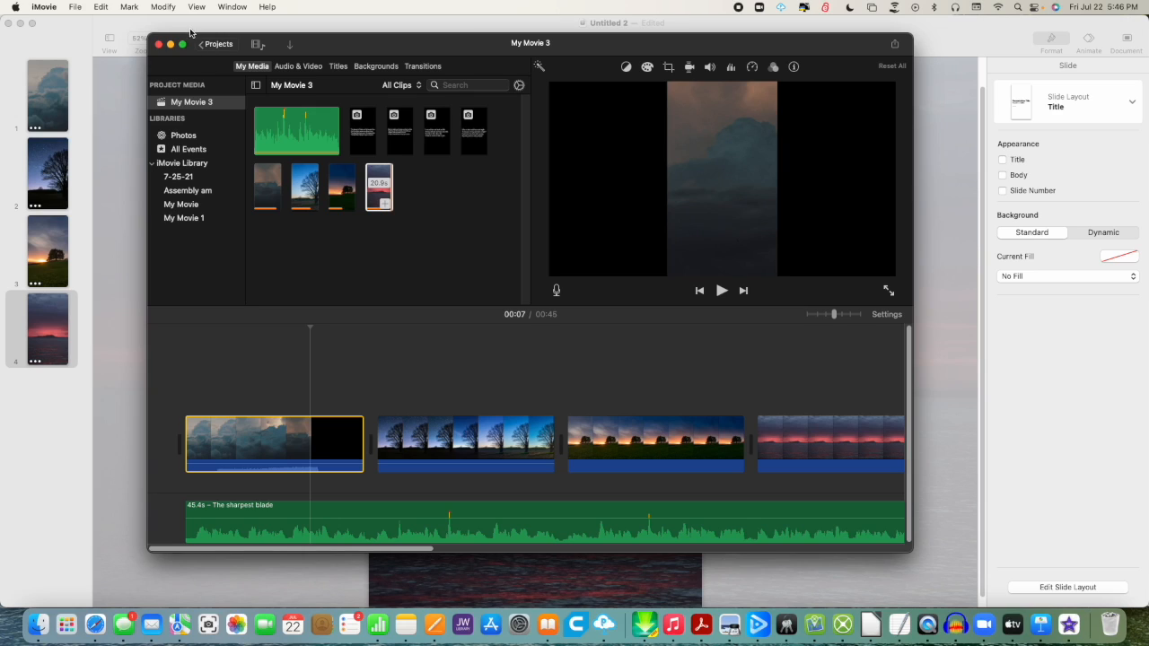
left_click(165, 8)
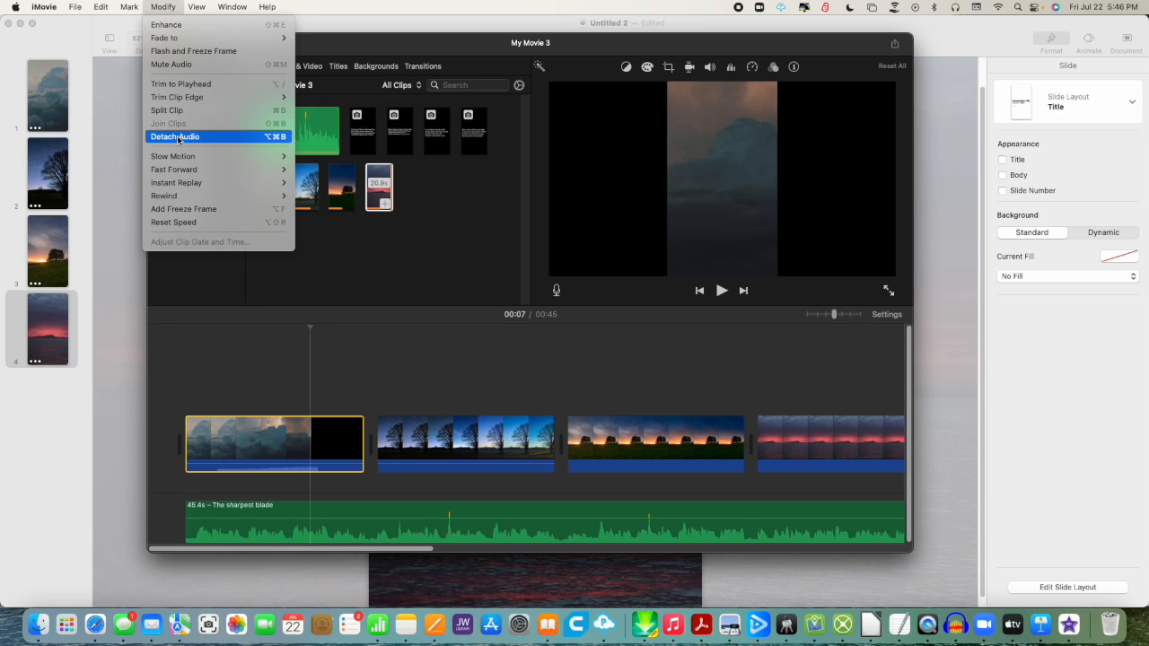
left_click(192, 111)
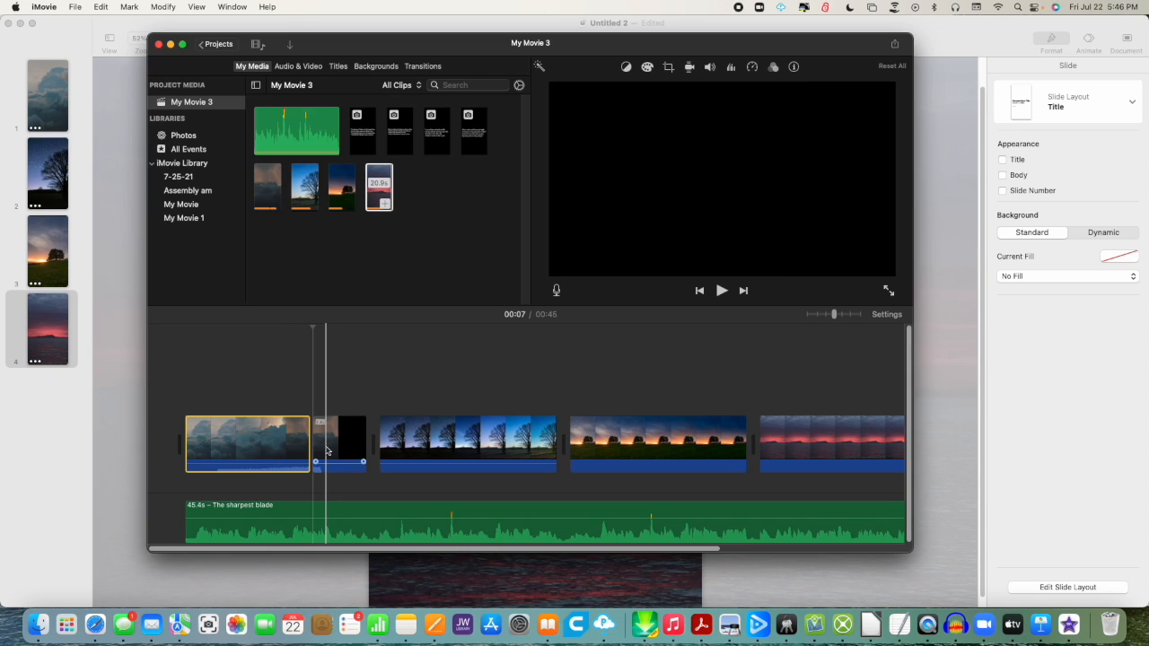
left_click(328, 450)
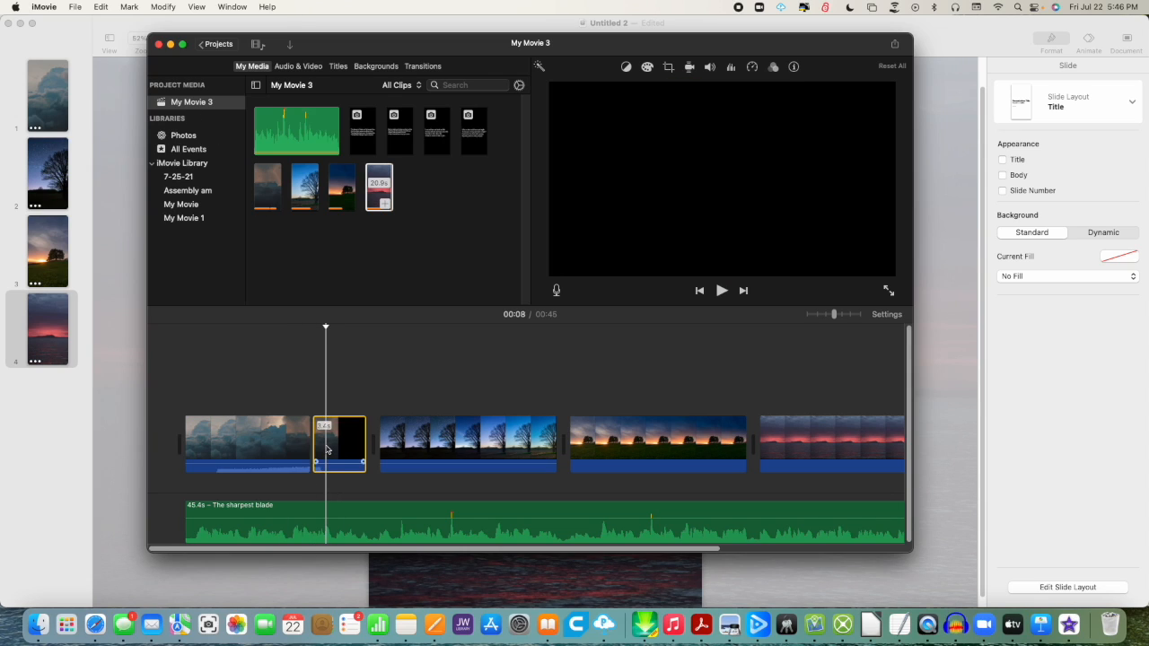
key("Delete")
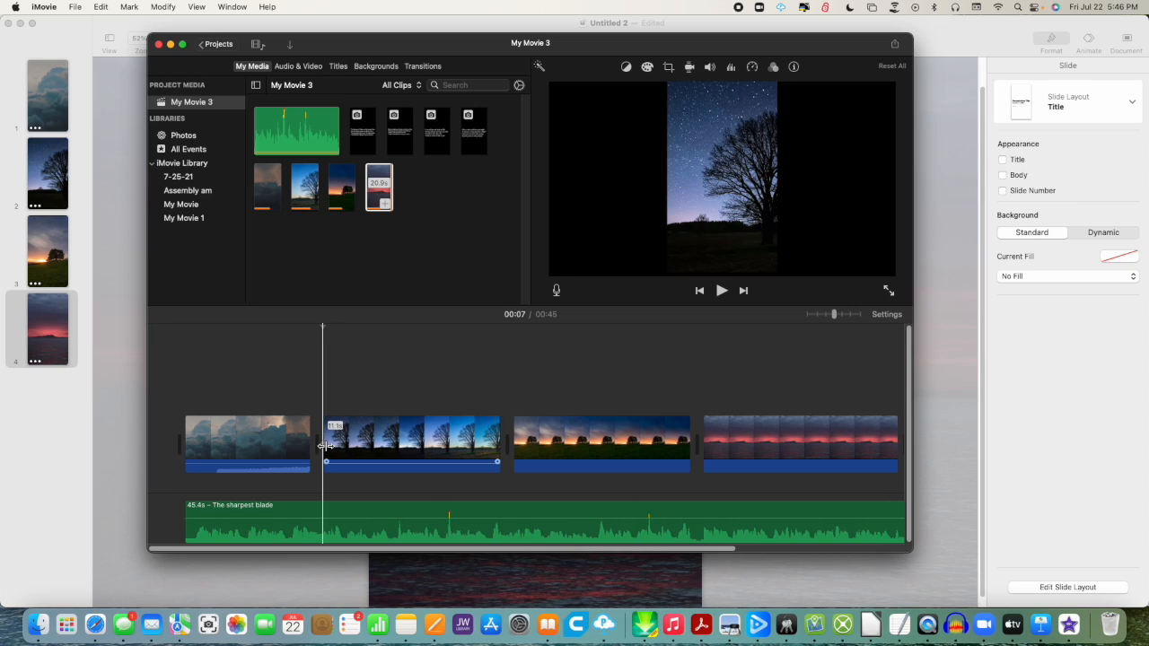
Insert the cloud video again between the first cloud clip and the starry tree clip and trim its end to about 3.5 s.
left_click(271, 453)
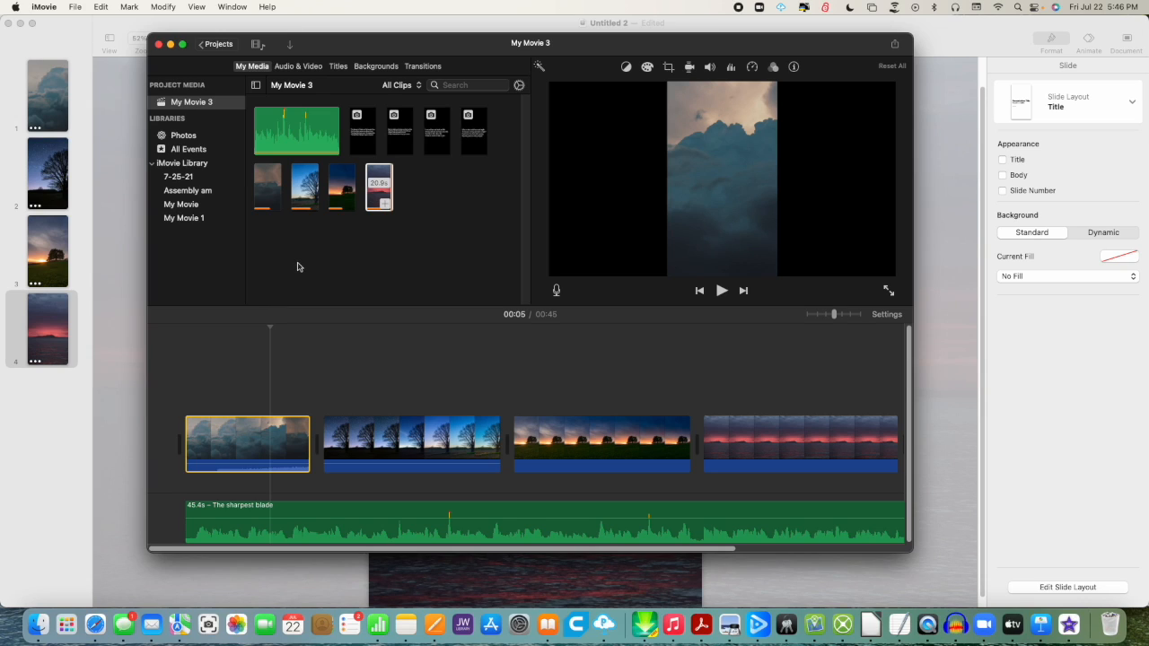
left_click_drag(258, 199, 315, 449)
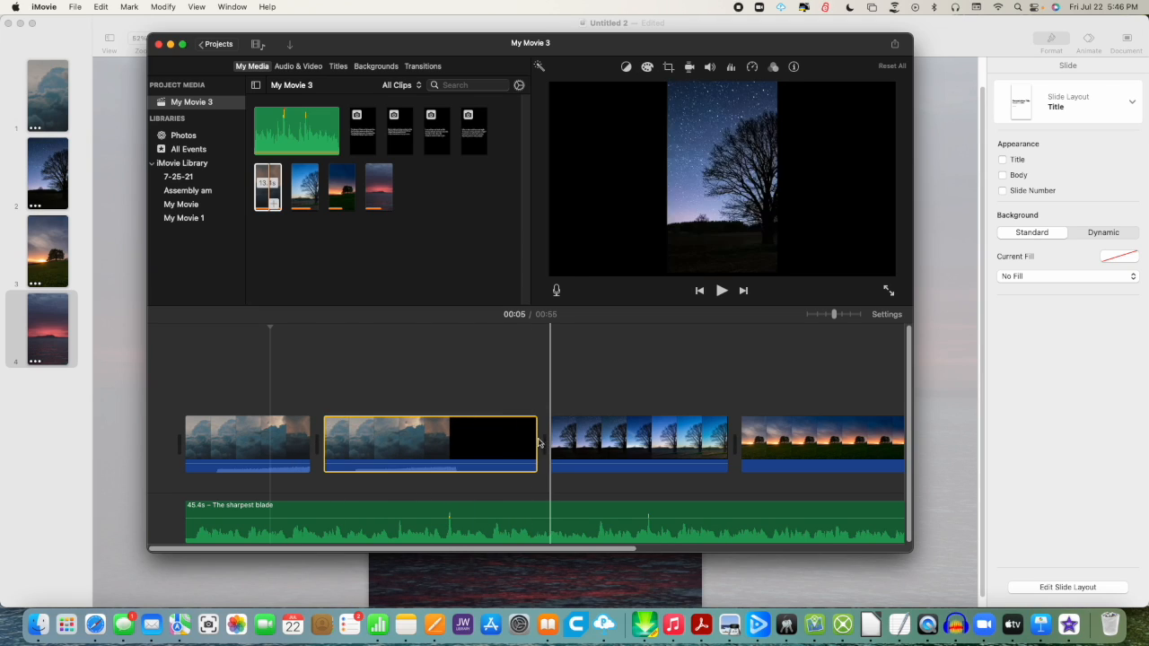
left_click_drag(535, 438, 375, 439)
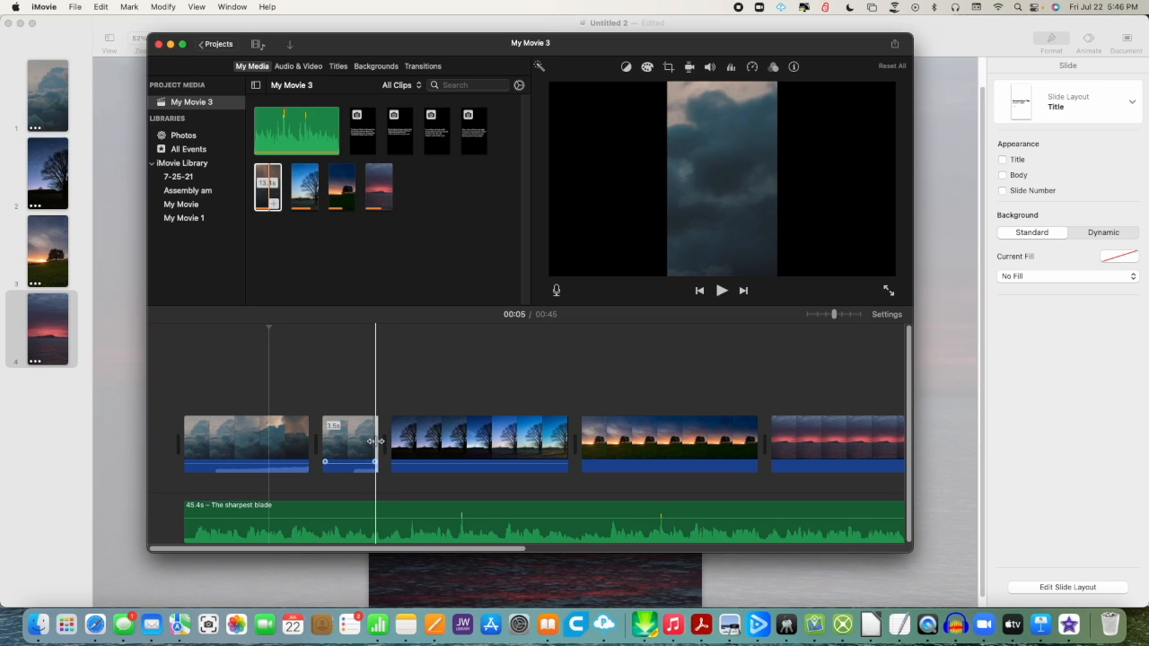
left_click(375, 441)
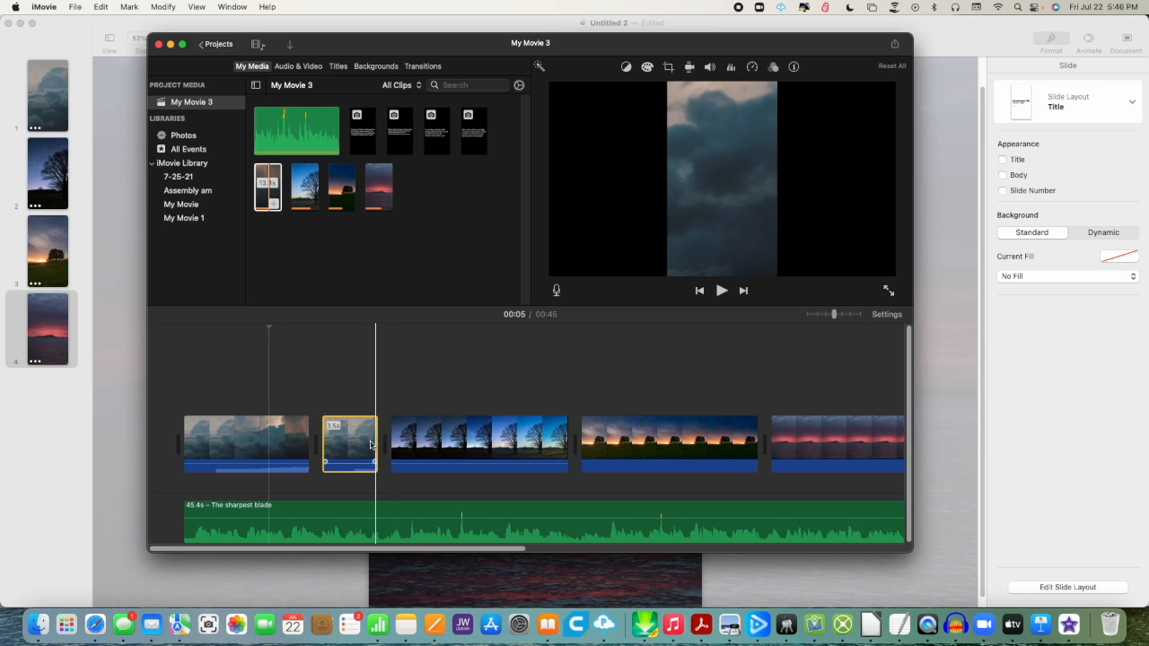
Overlay the four transparent text slides in order, one at the start of each scene: clouds, starry tree, sunset field and red sea sunset.
left_click(179, 404)
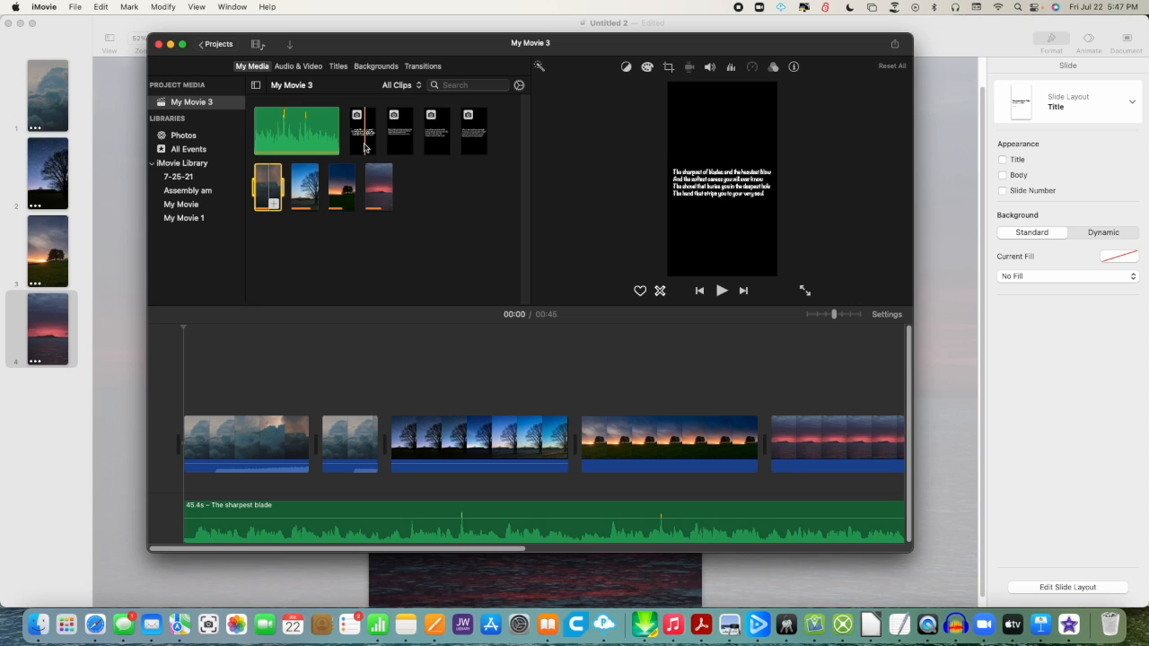
left_click(365, 147)
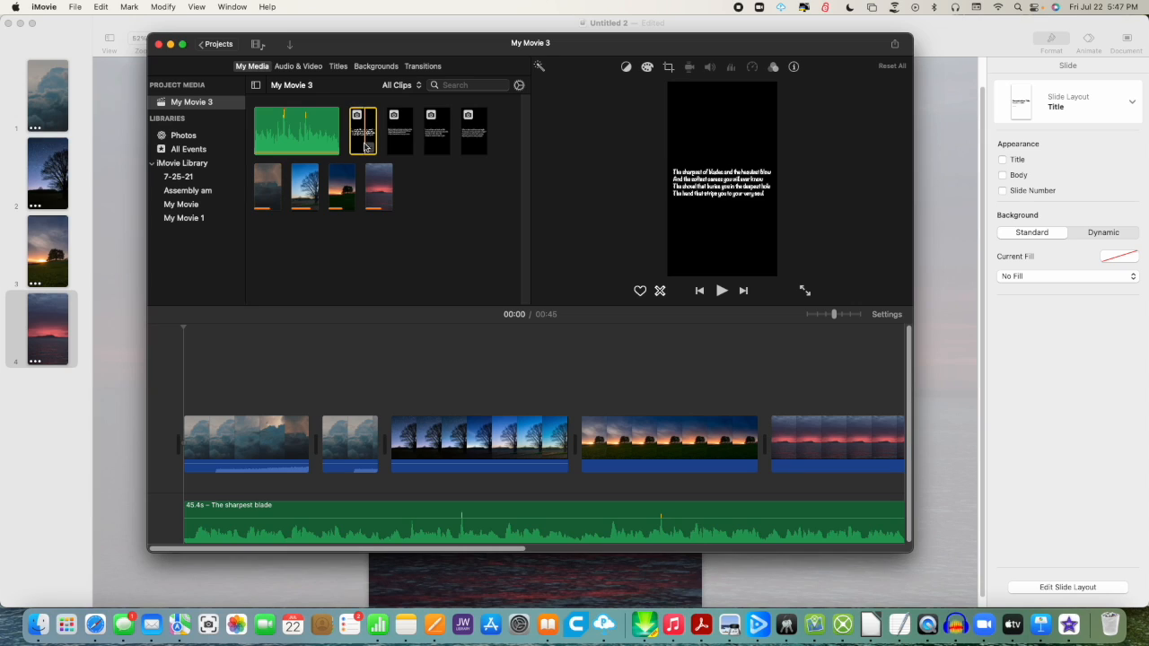
left_click(197, 344)
left_click_drag(356, 150, 181, 353)
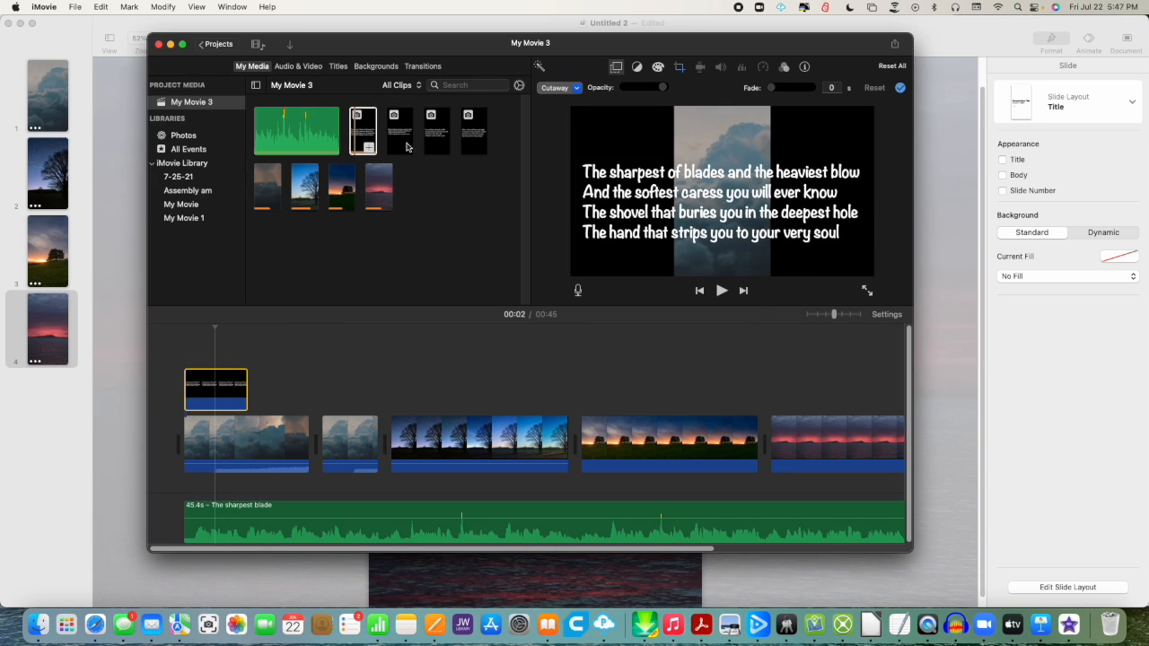
left_click_drag(406, 143, 398, 365)
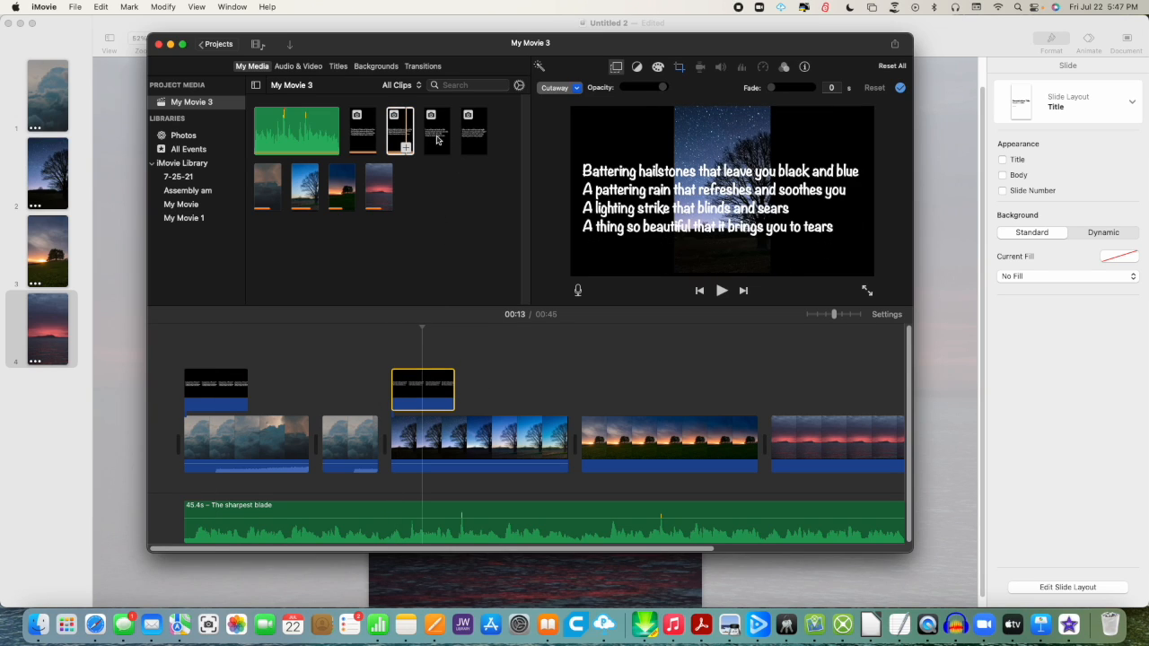
left_click_drag(436, 143, 583, 385)
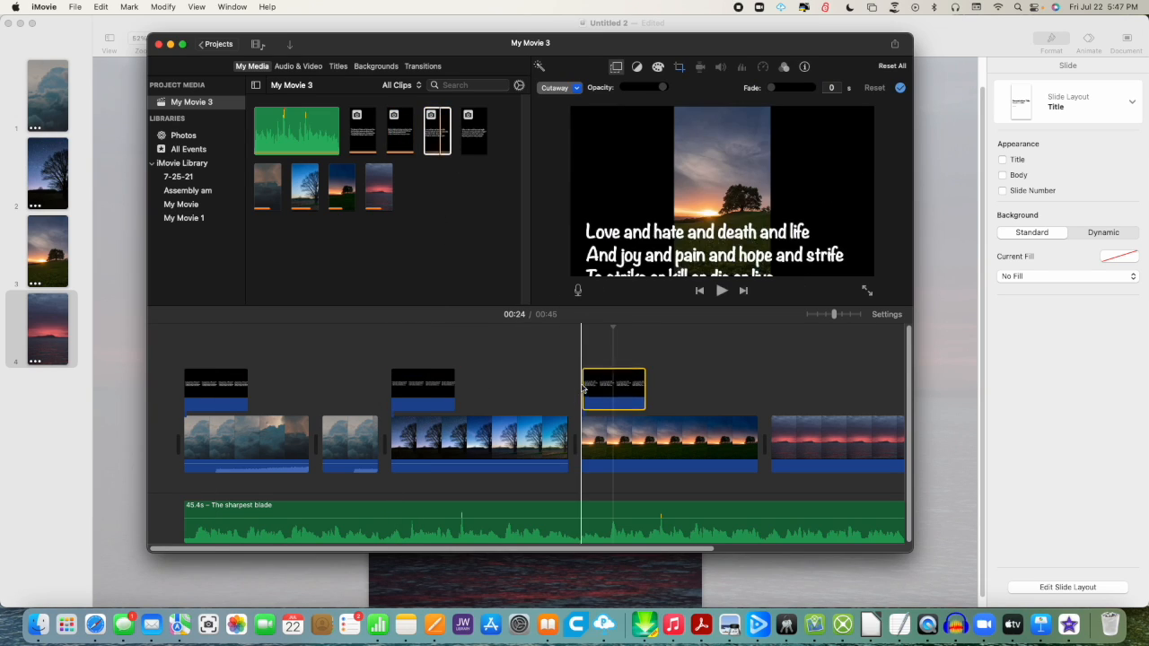
left_click_drag(478, 133, 766, 383)
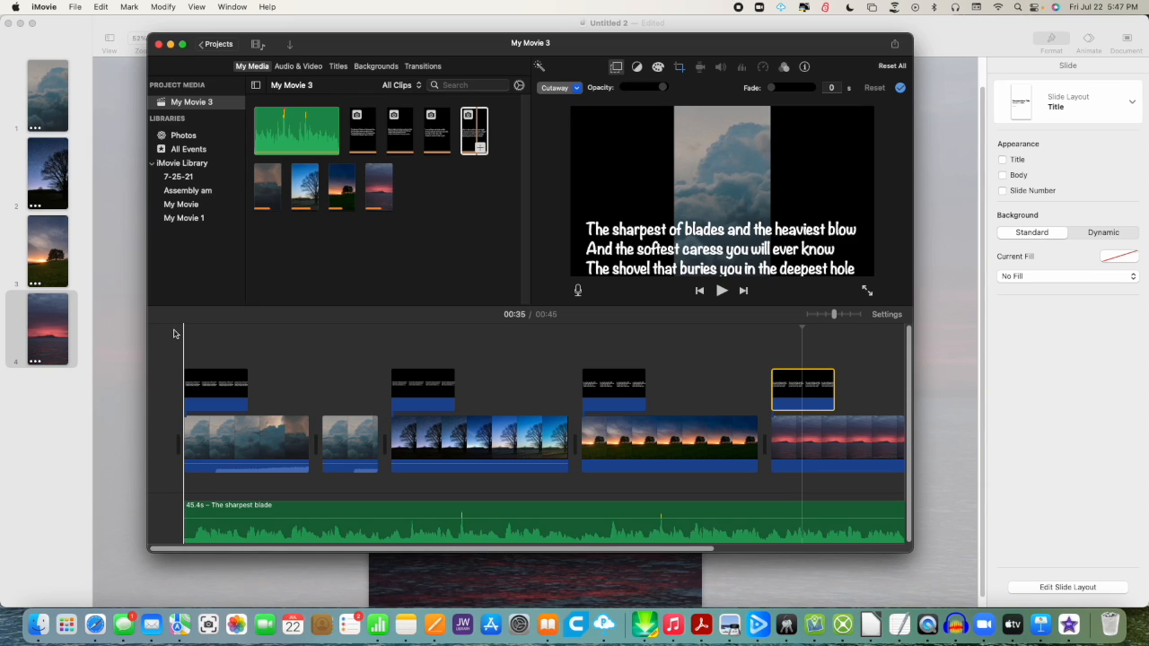
Set the crop style of all clips and text slides in the timeline to Fit.
key("super+a")
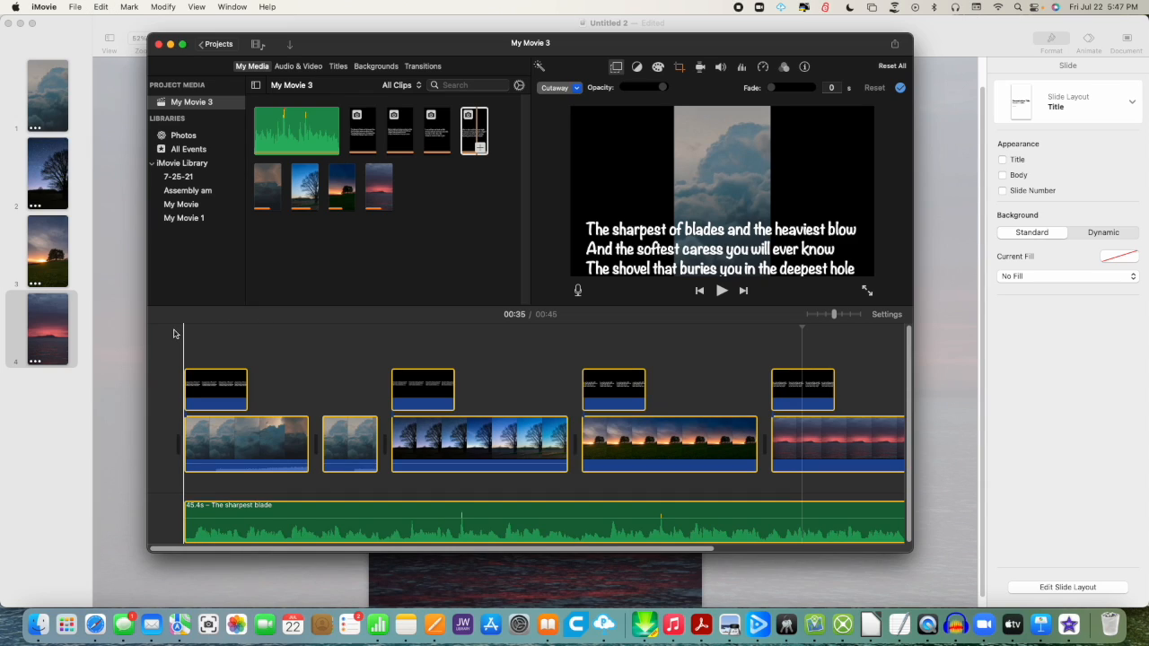
left_click(680, 68)
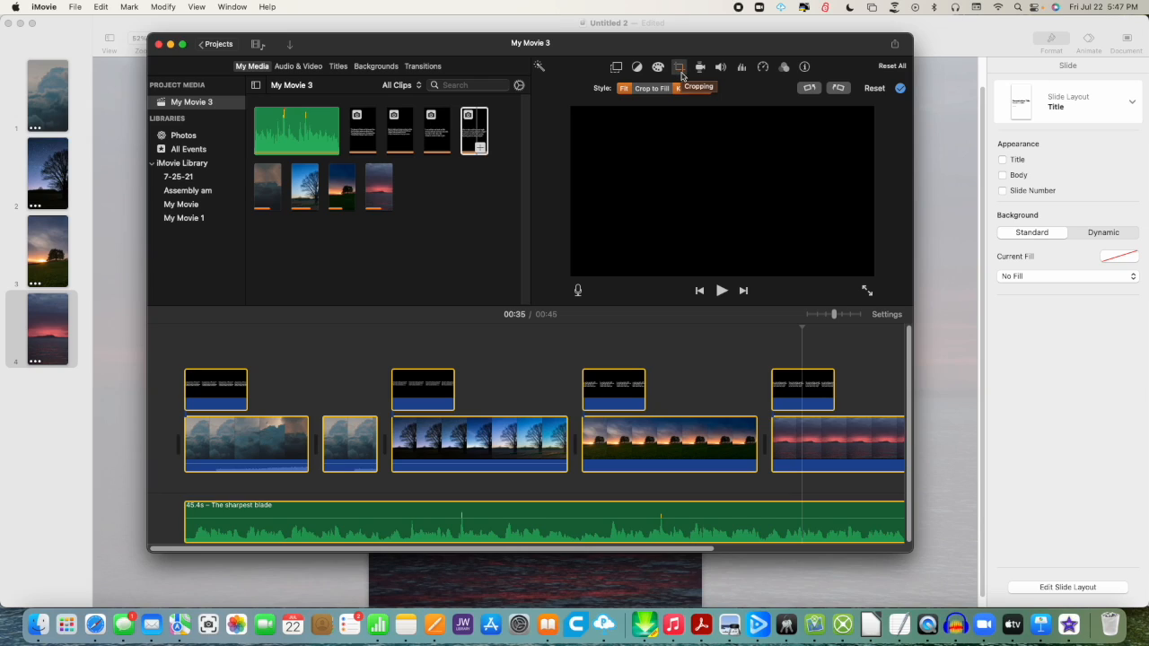
left_click(623, 89)
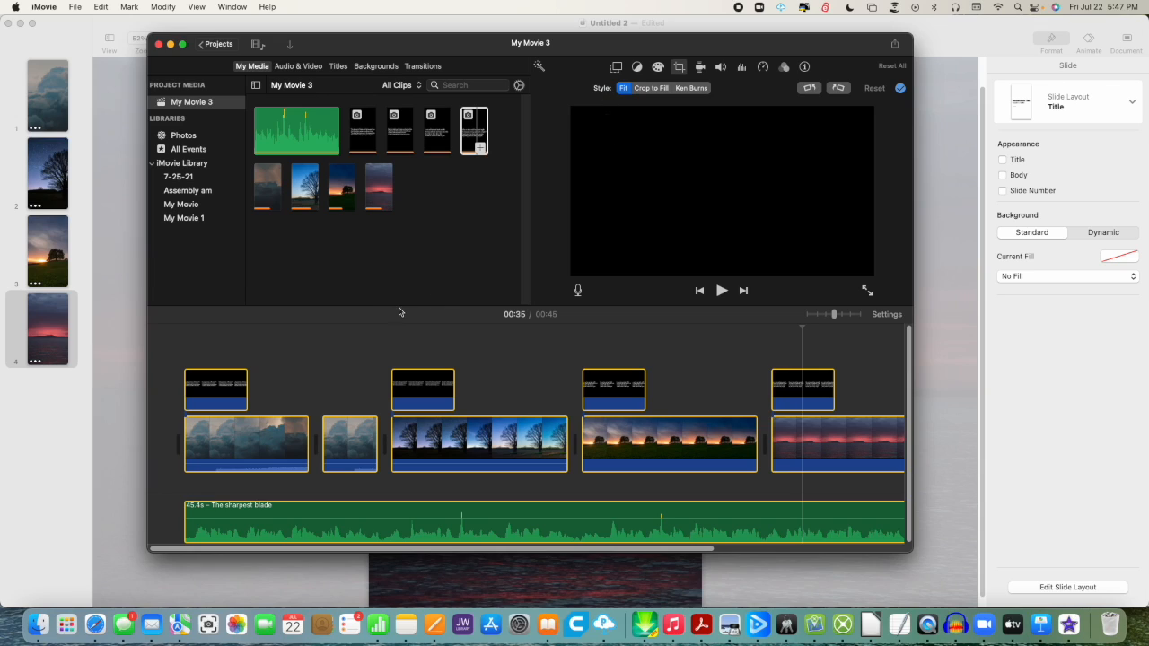
left_click(304, 351)
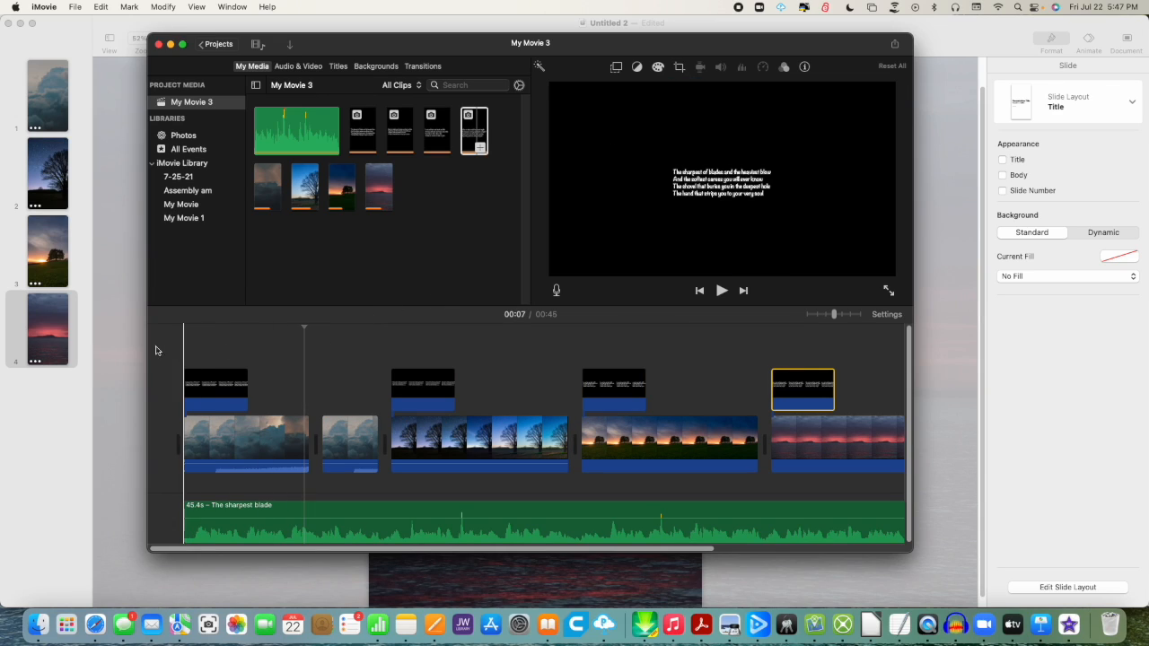
Change all four text slides to Picture in Picture overlays with a Dissolve duration of 0 s.
left_click_drag(172, 347, 828, 395)
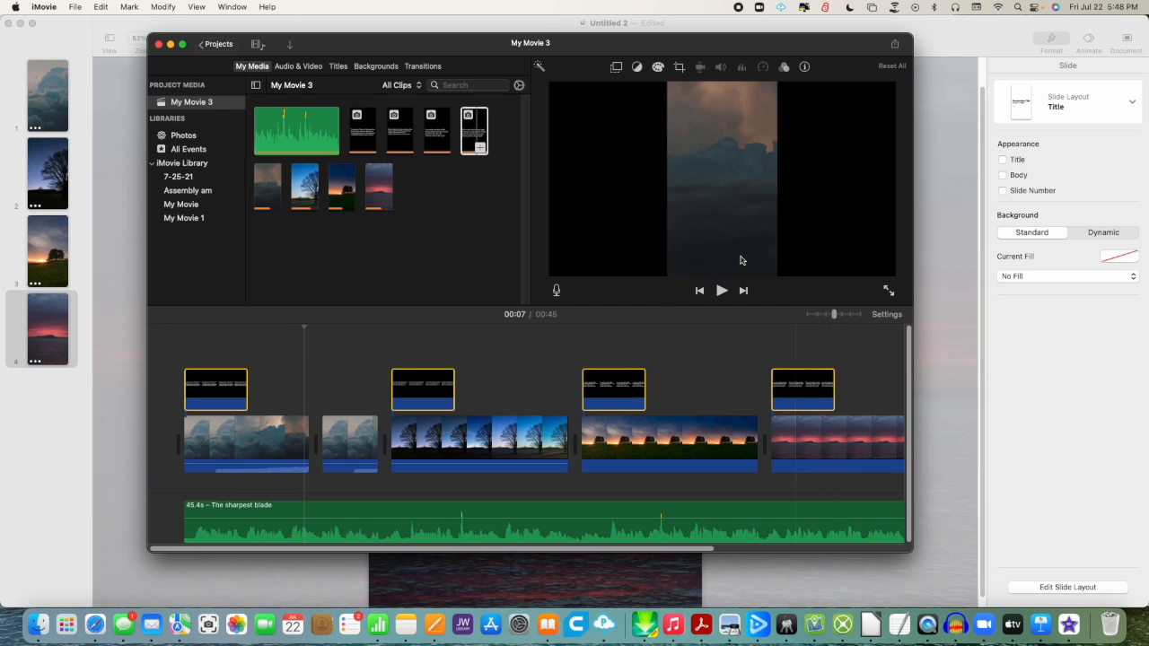
left_click(616, 67)
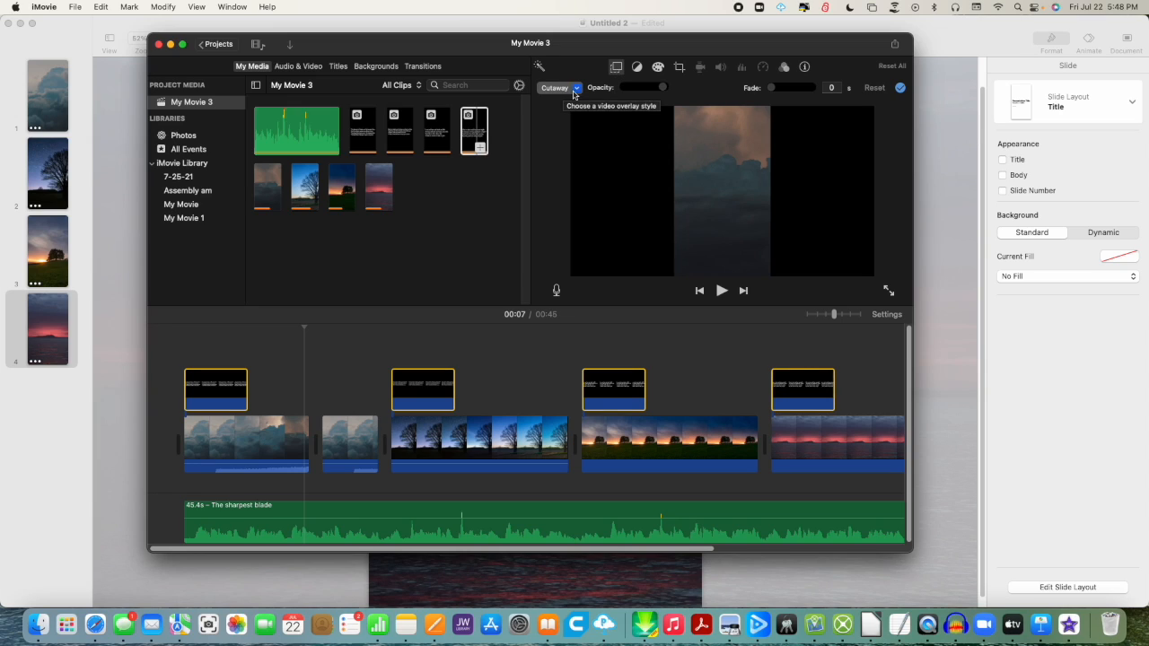
left_click(577, 89)
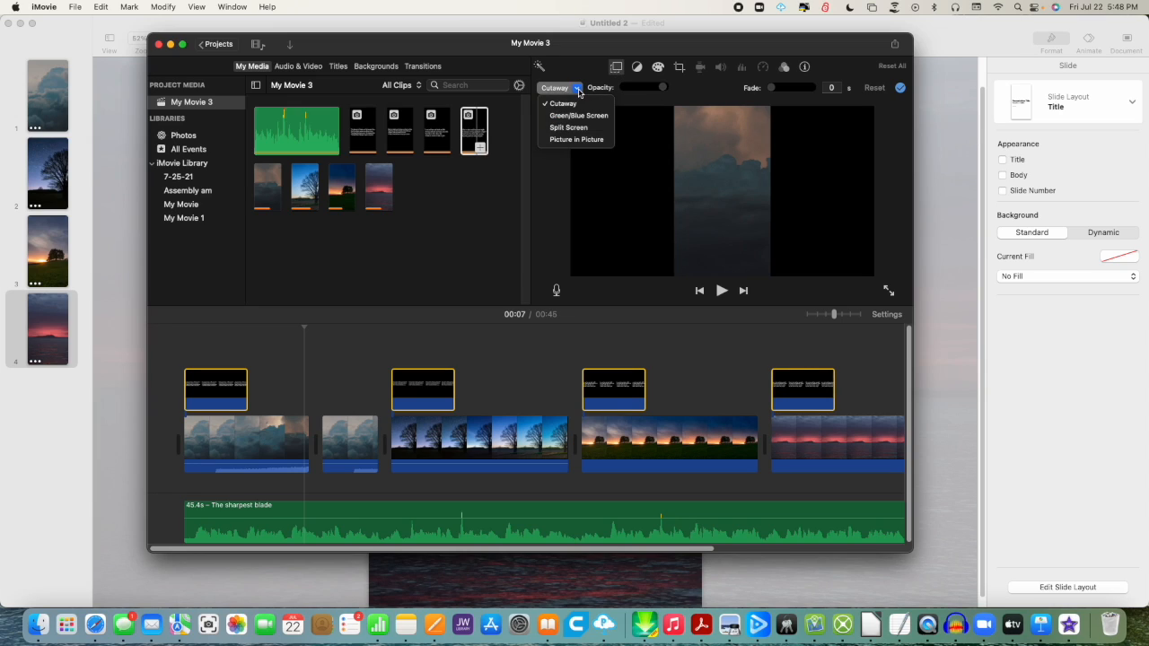
left_click(572, 140)
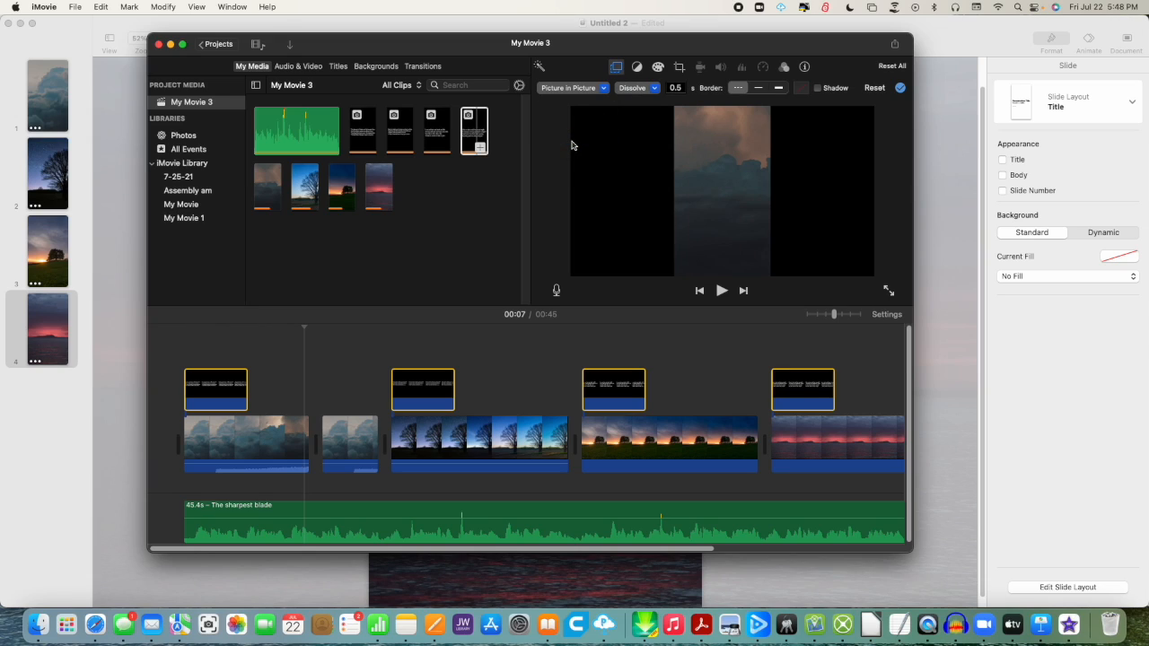
left_click(681, 89)
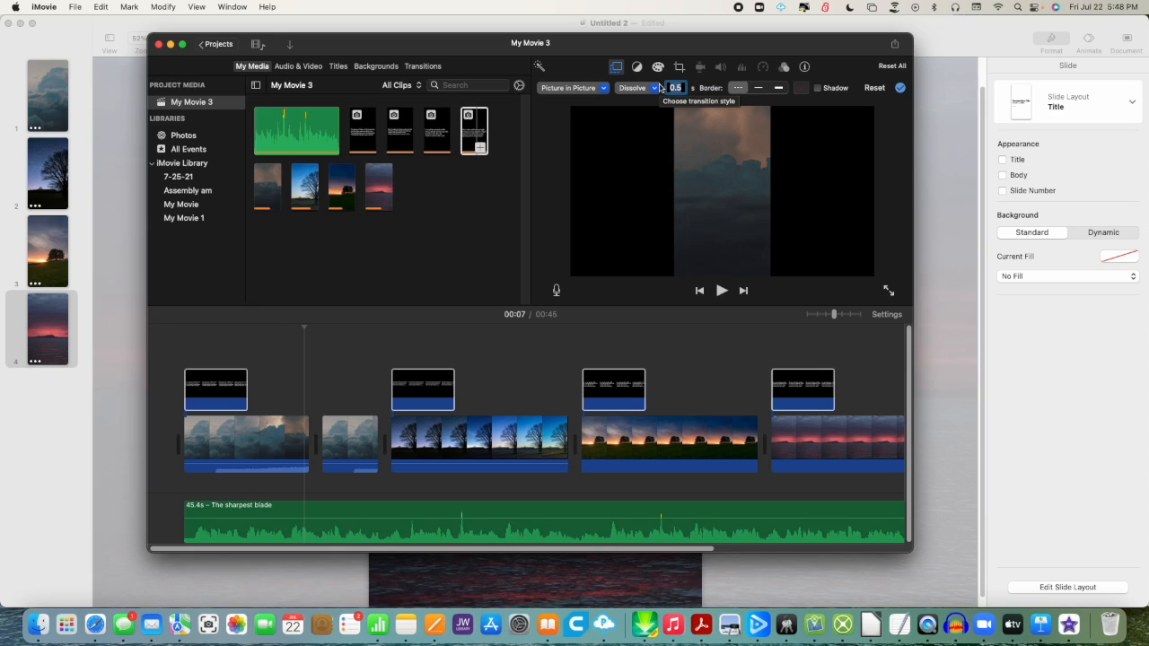
type("0")
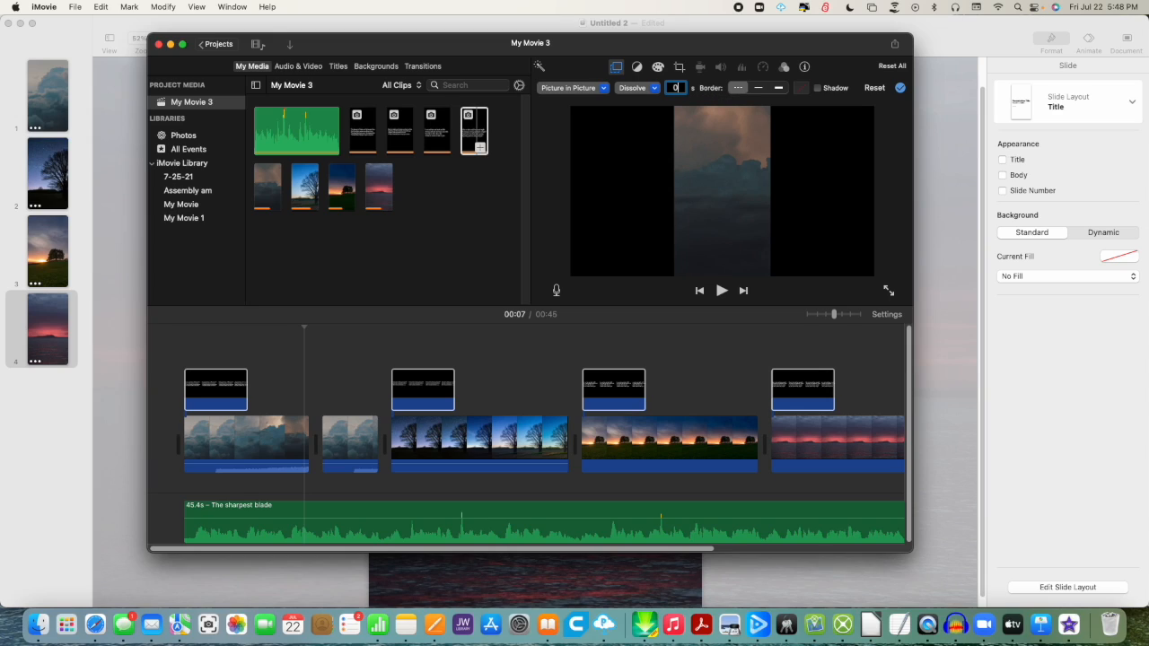
key("Return")
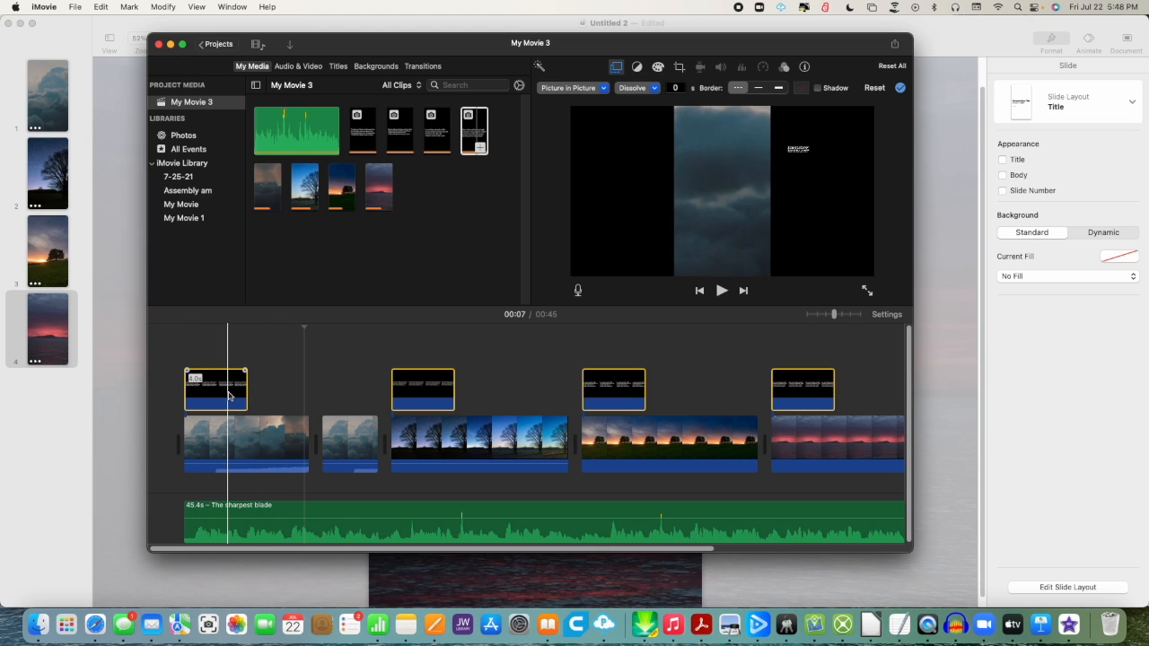
Enlarge the first and second text slides to the width of the vertical picture, placing the first slide's text slightly below the middle.
left_click(302, 383)
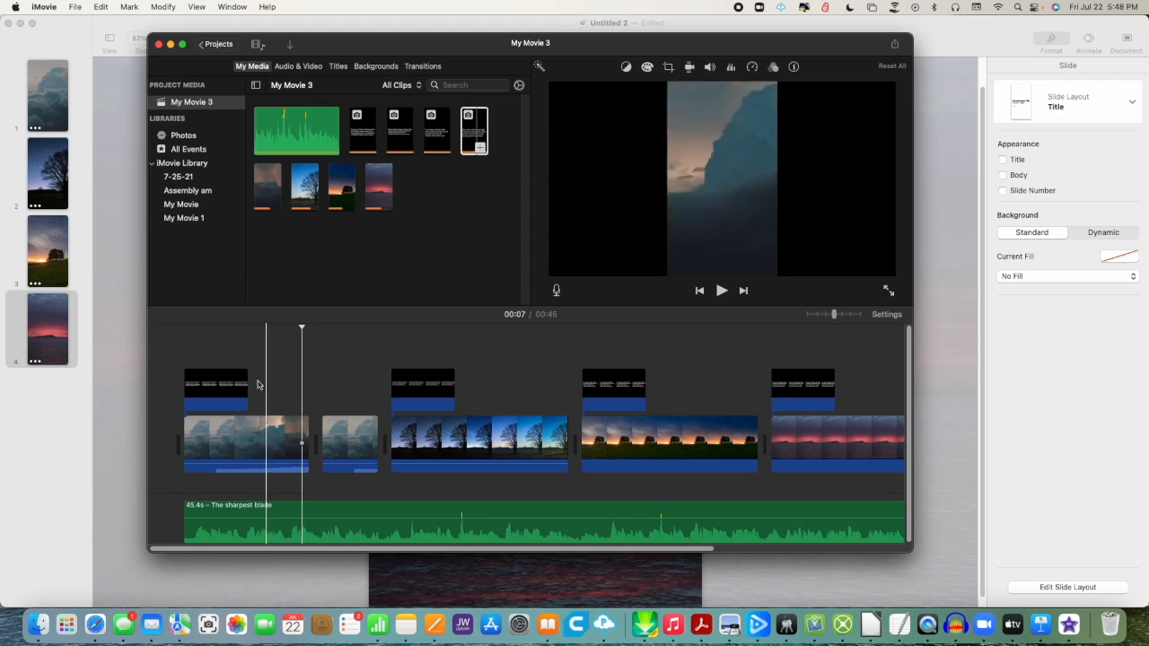
left_click(214, 387)
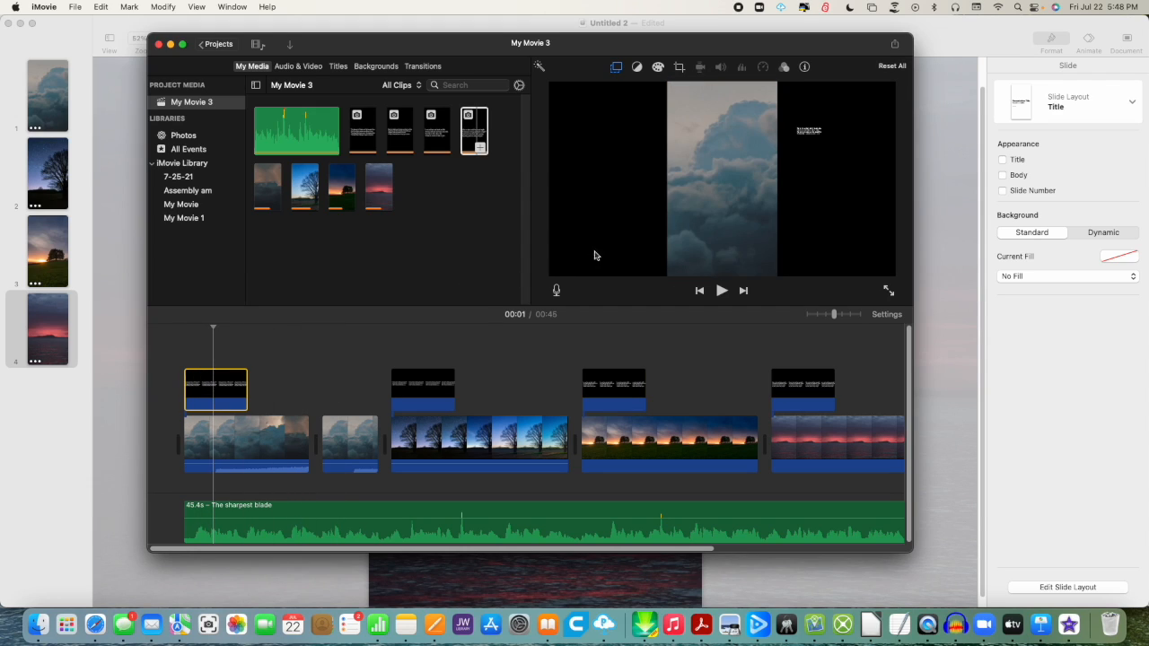
left_click(806, 134)
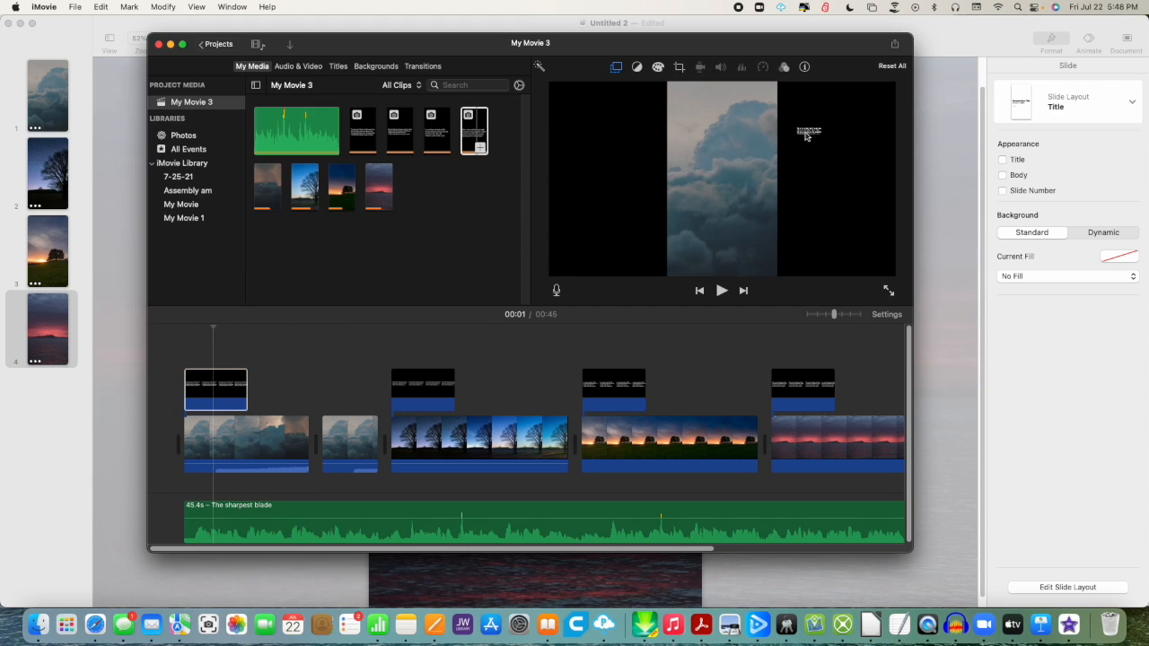
left_click(616, 68)
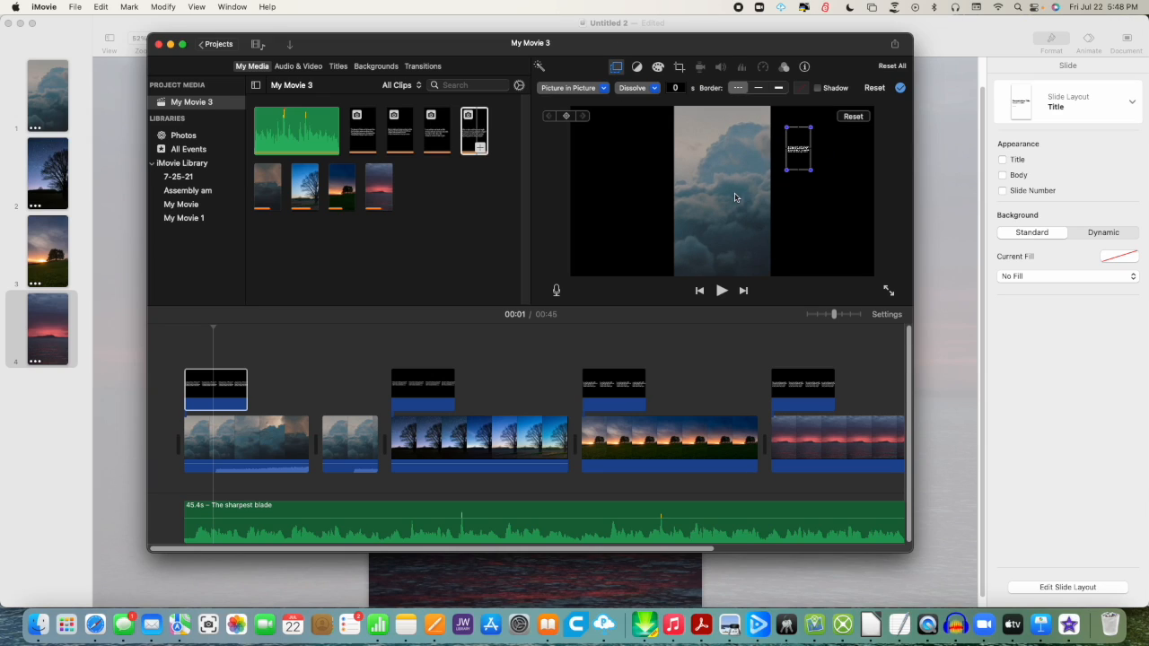
left_click_drag(795, 173, 769, 210)
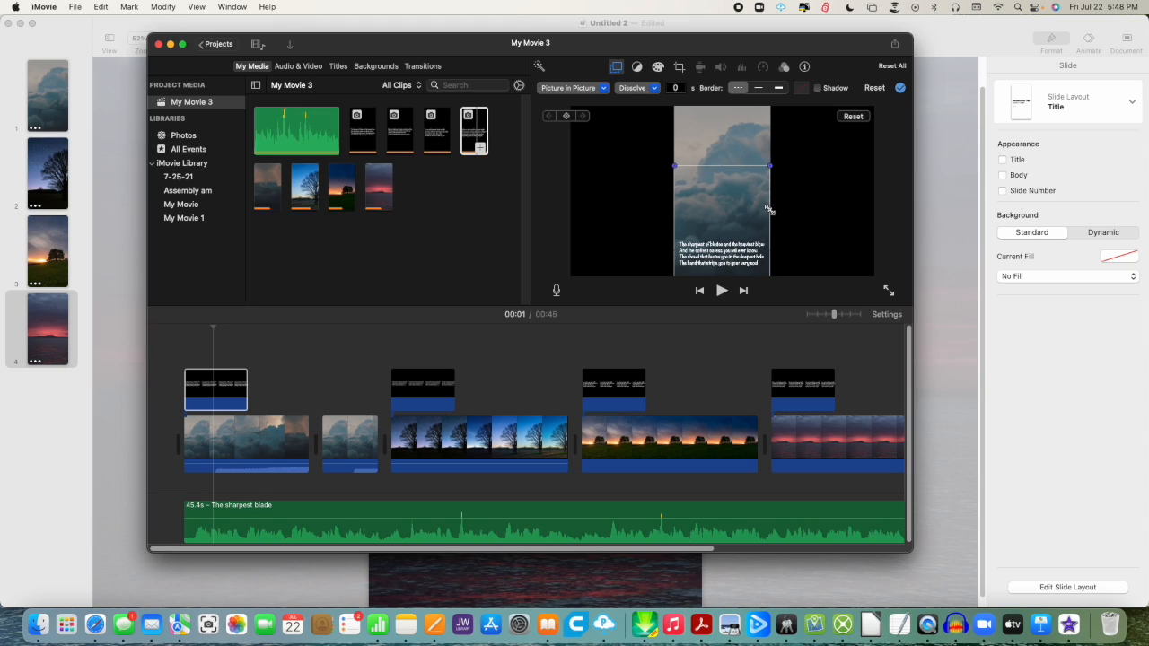
left_click_drag(733, 260, 725, 258)
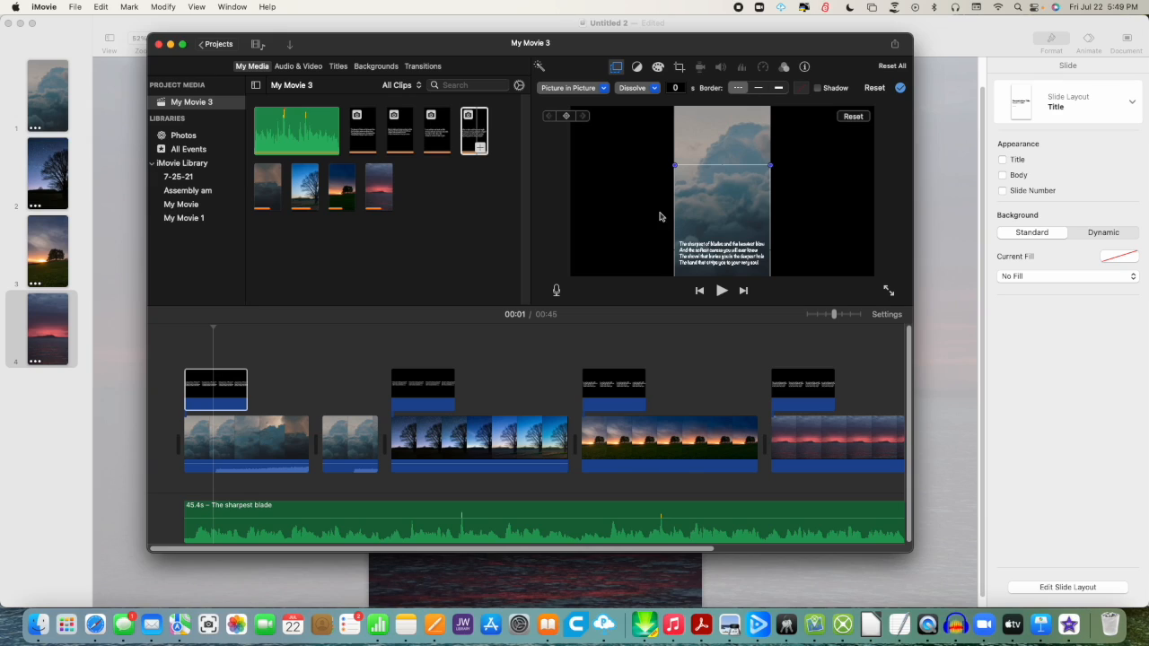
left_click_drag(733, 266, 734, 222)
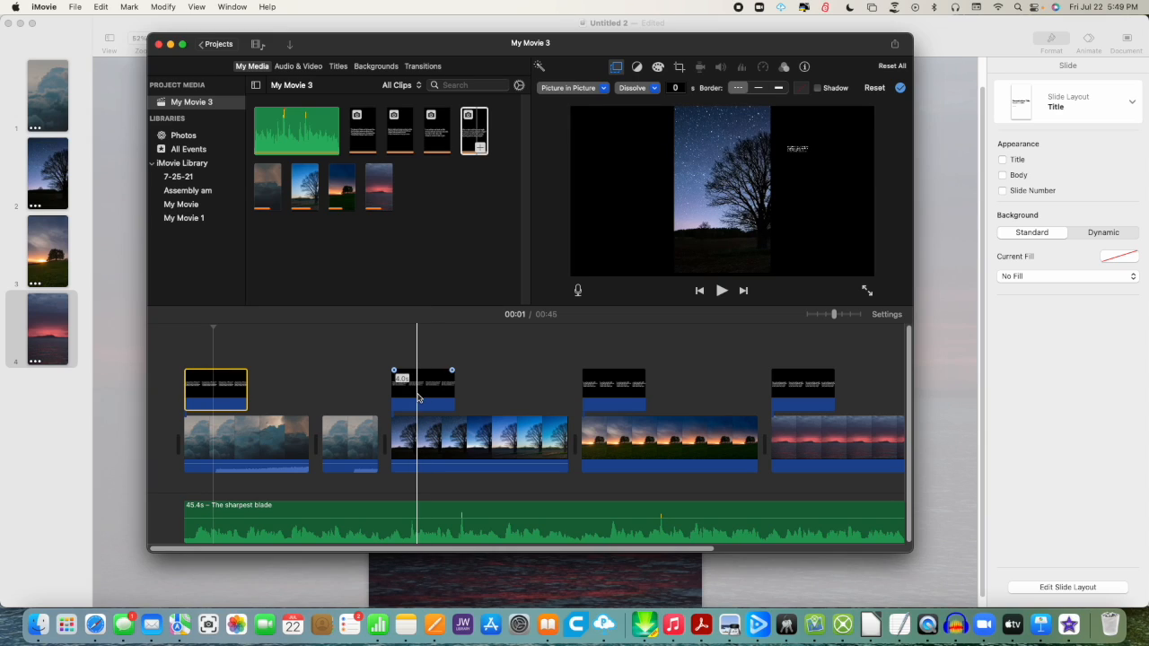
left_click(405, 395)
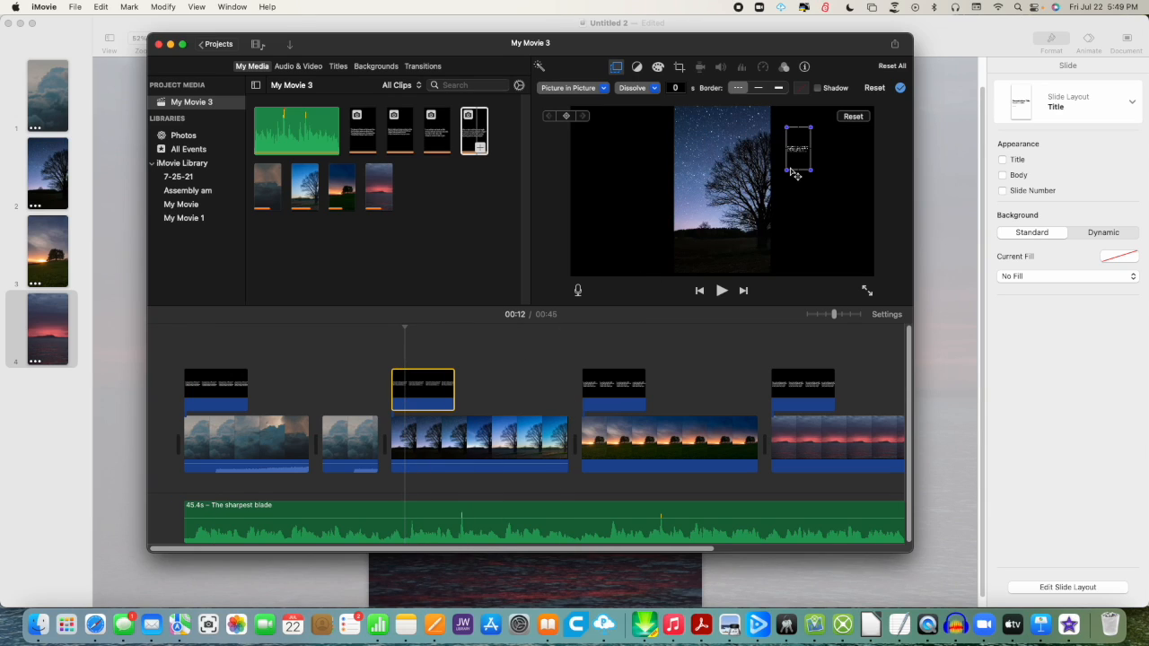
left_click_drag(803, 161, 770, 213)
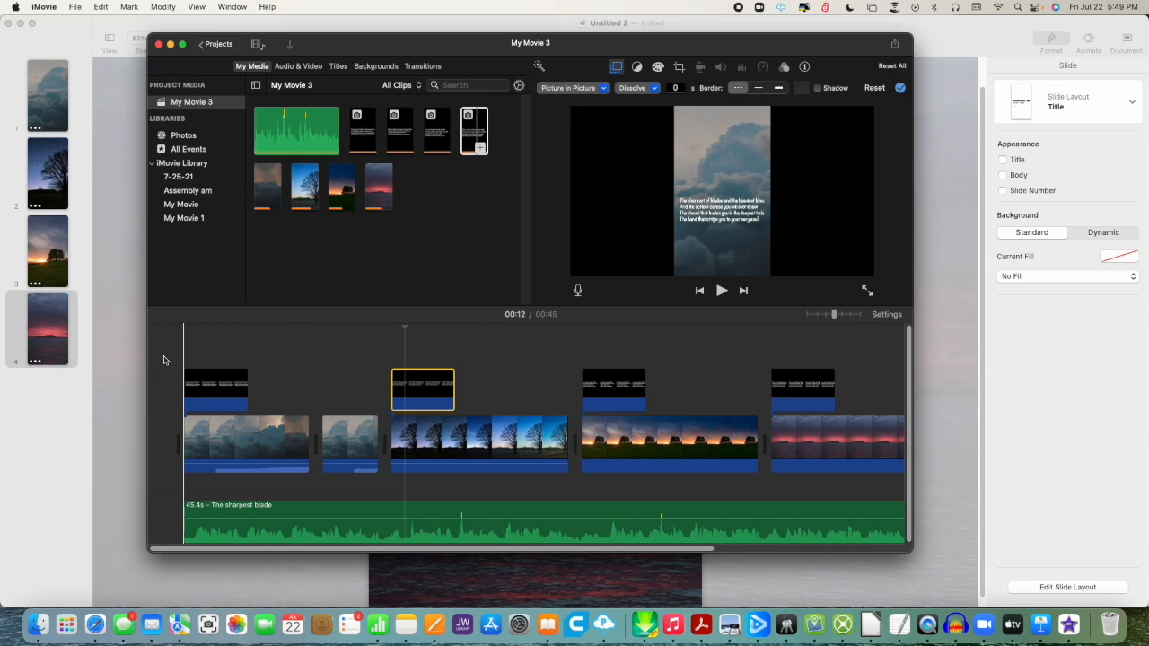
Rotate all video clips and text slides in the timeline counterclockwise once so they fill the horizontal frame.
key("super+a")
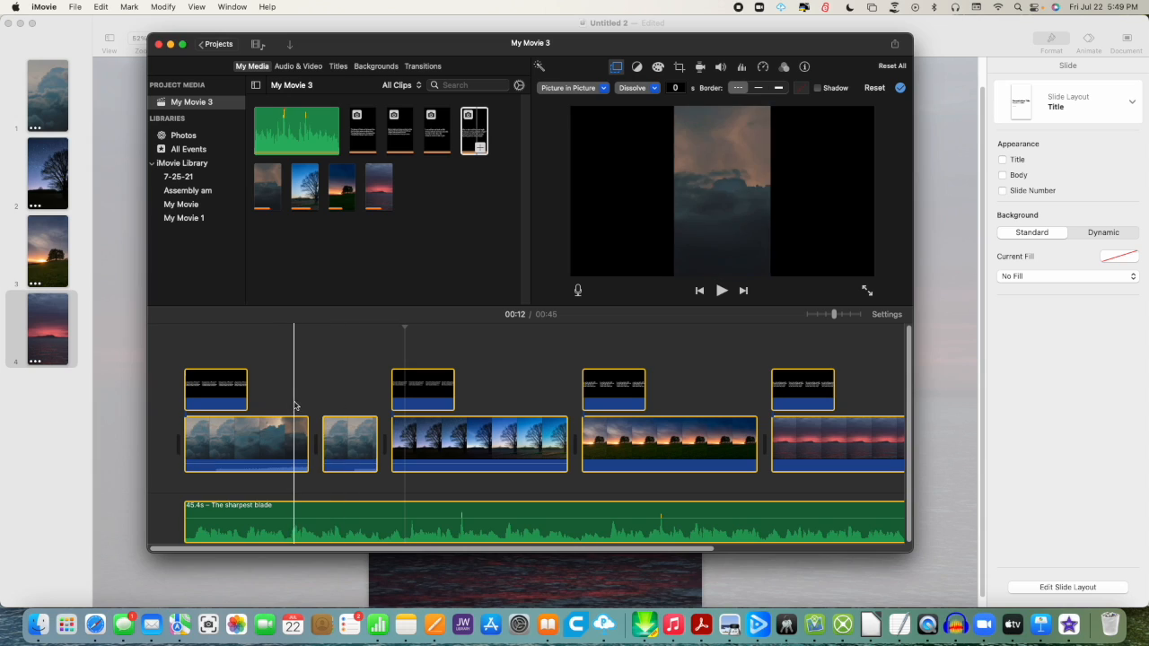
left_click(679, 67)
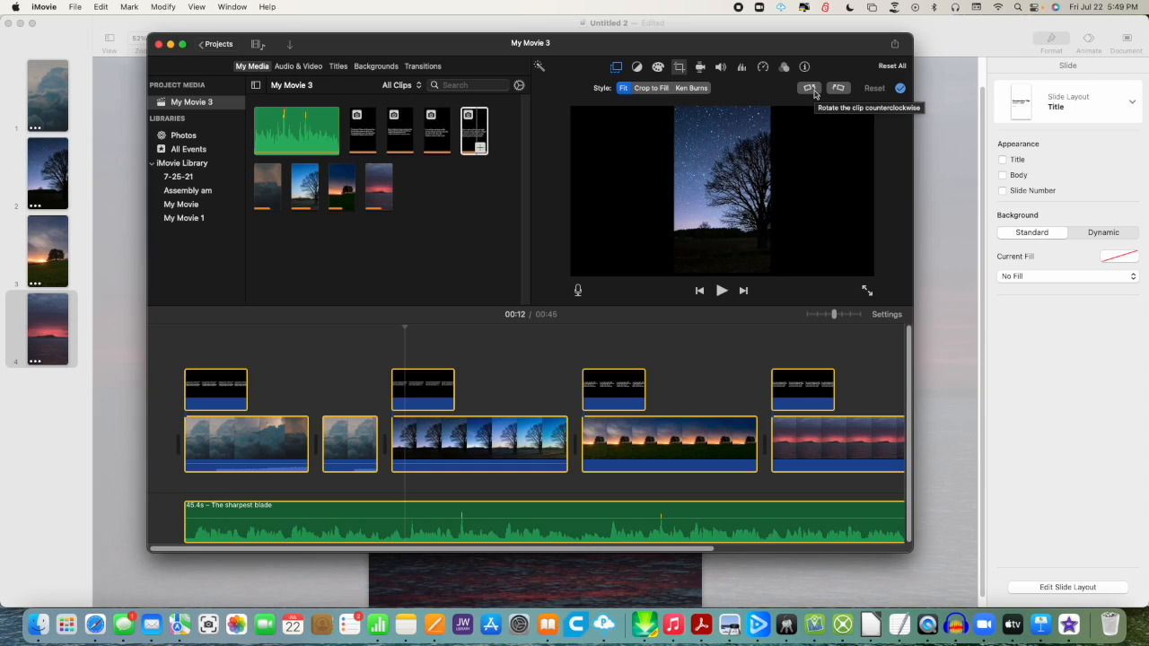
left_click(811, 89)
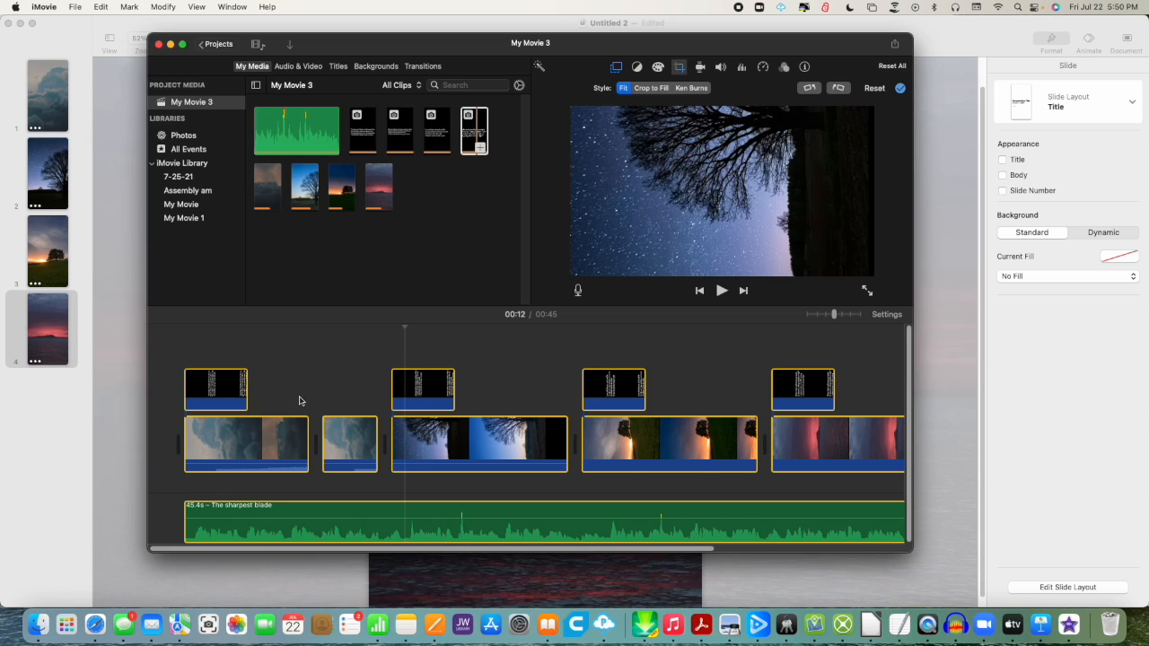
Reposition the first and second rotated text slide overlays so their text fits centered in the frame.
left_click(228, 390)
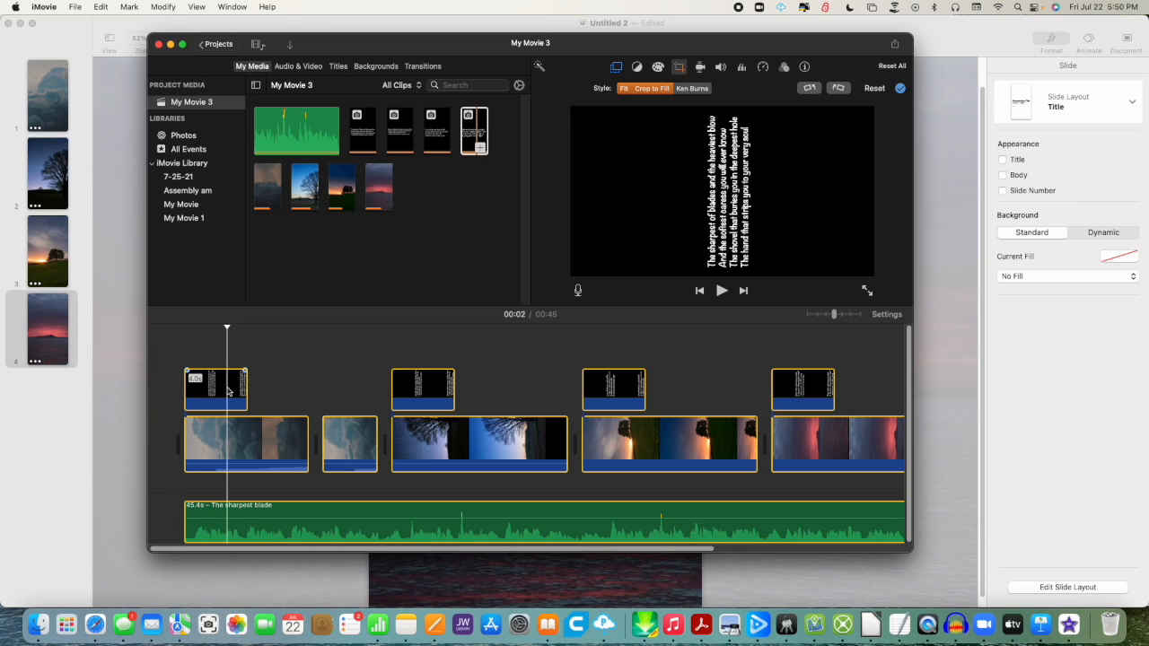
left_click(280, 389)
left_click(223, 387)
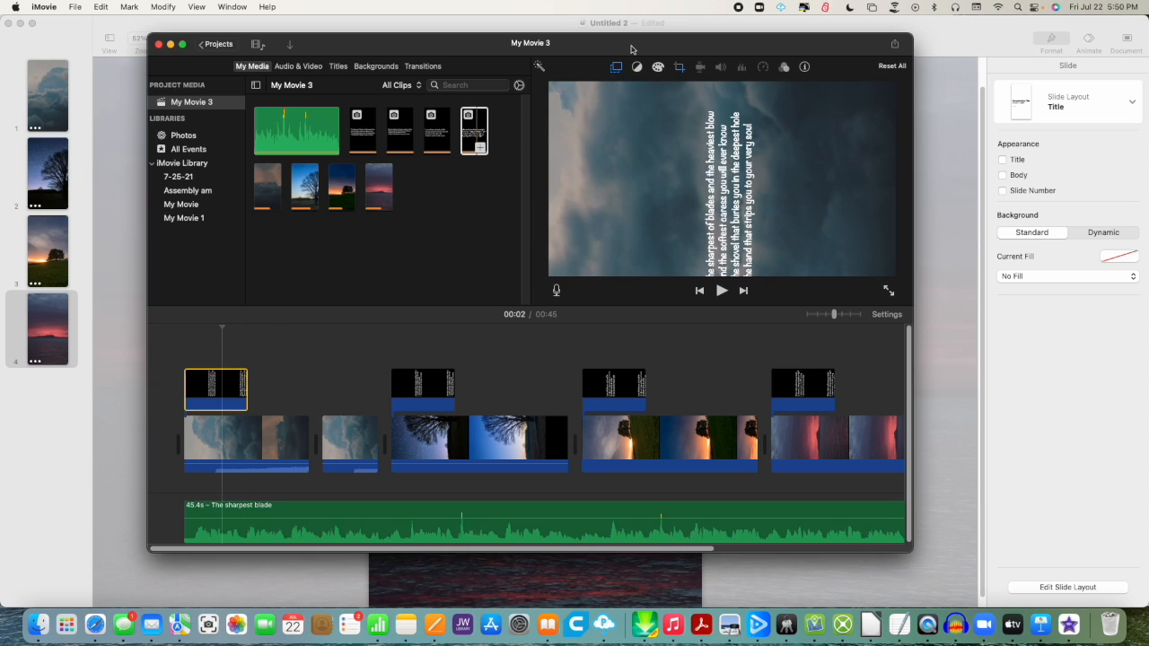
left_click(616, 69)
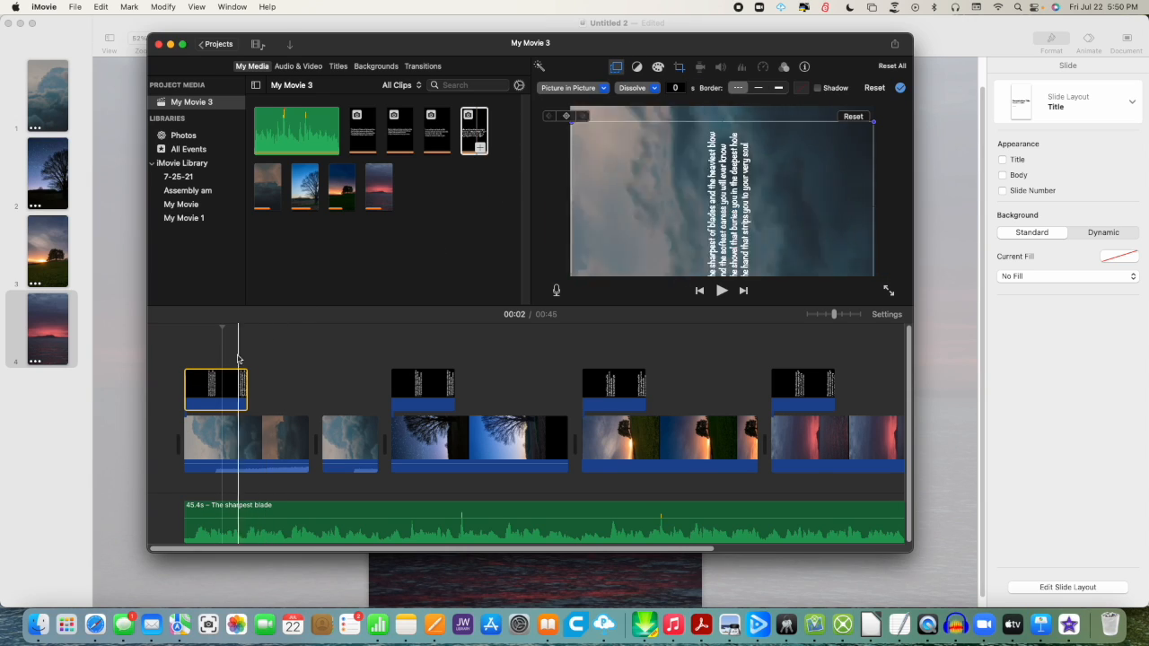
mouse_move(668, 235)
left_mouse_down()
mouse_move(674, 210)
mouse_move(675, 221)
left_mouse_up()
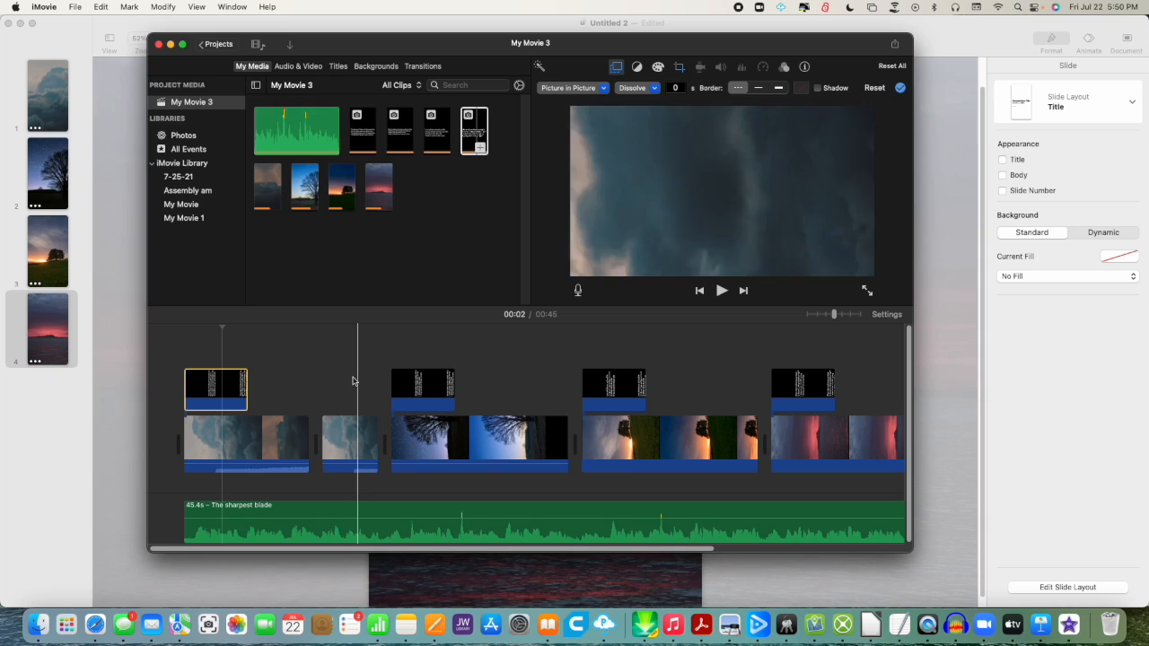
left_click(429, 387)
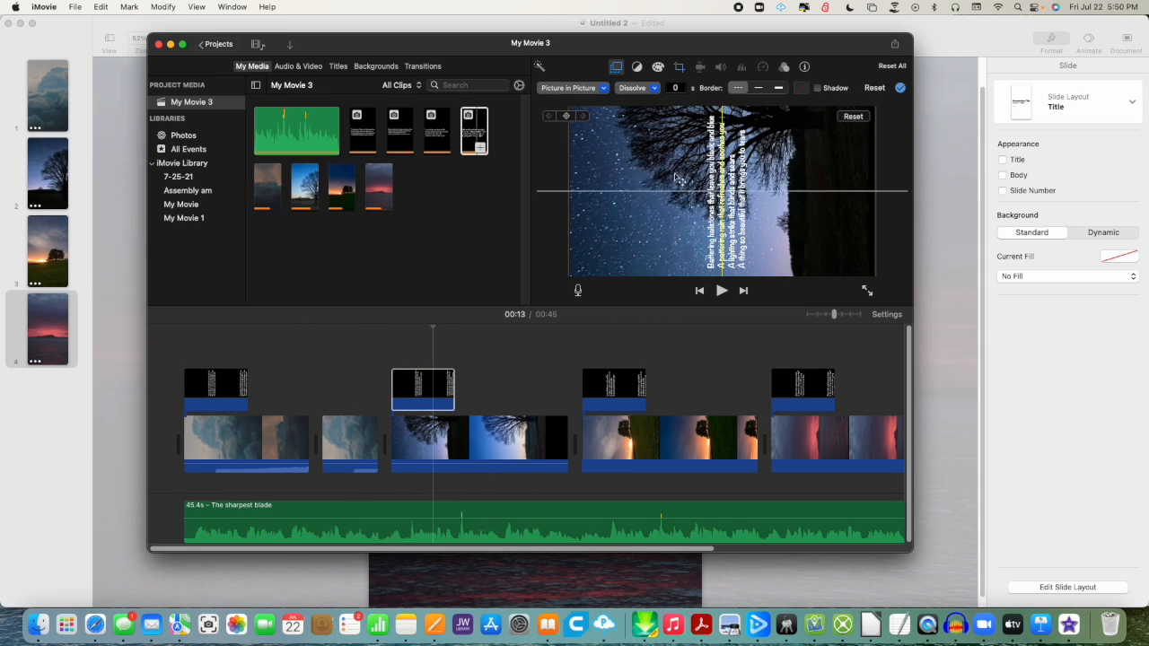
Enlarge the third text slide to span the frame height and move its text into the sky, away from the tree.
left_click(611, 388)
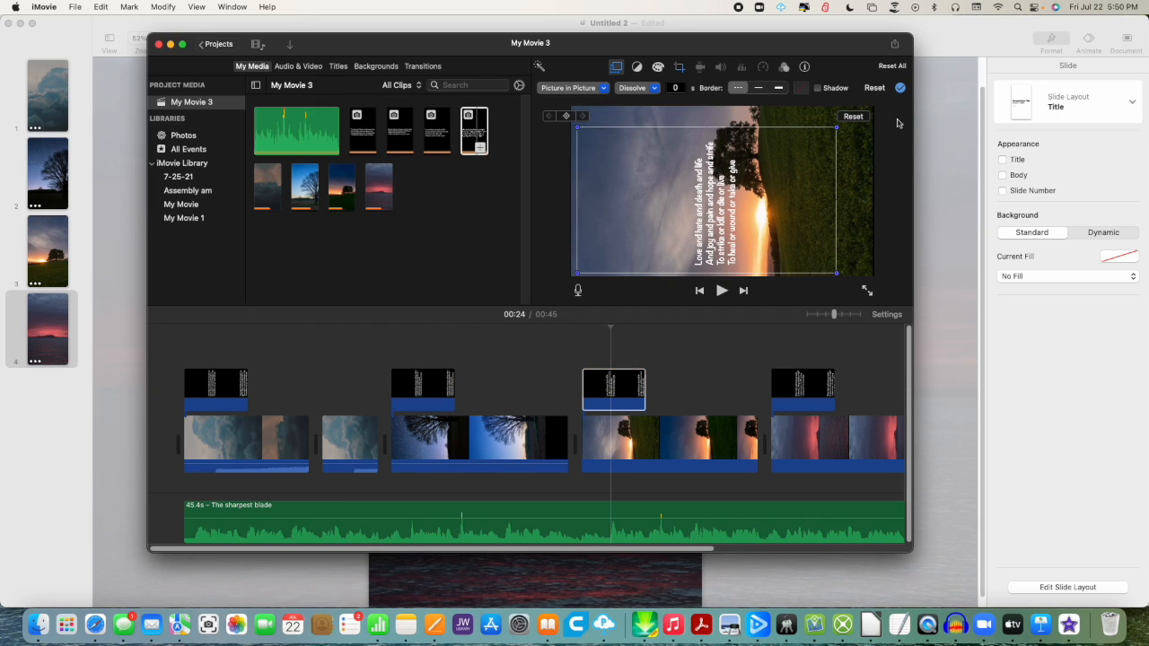
left_click_drag(835, 125, 855, 107)
left_click_drag(757, 182, 640, 180)
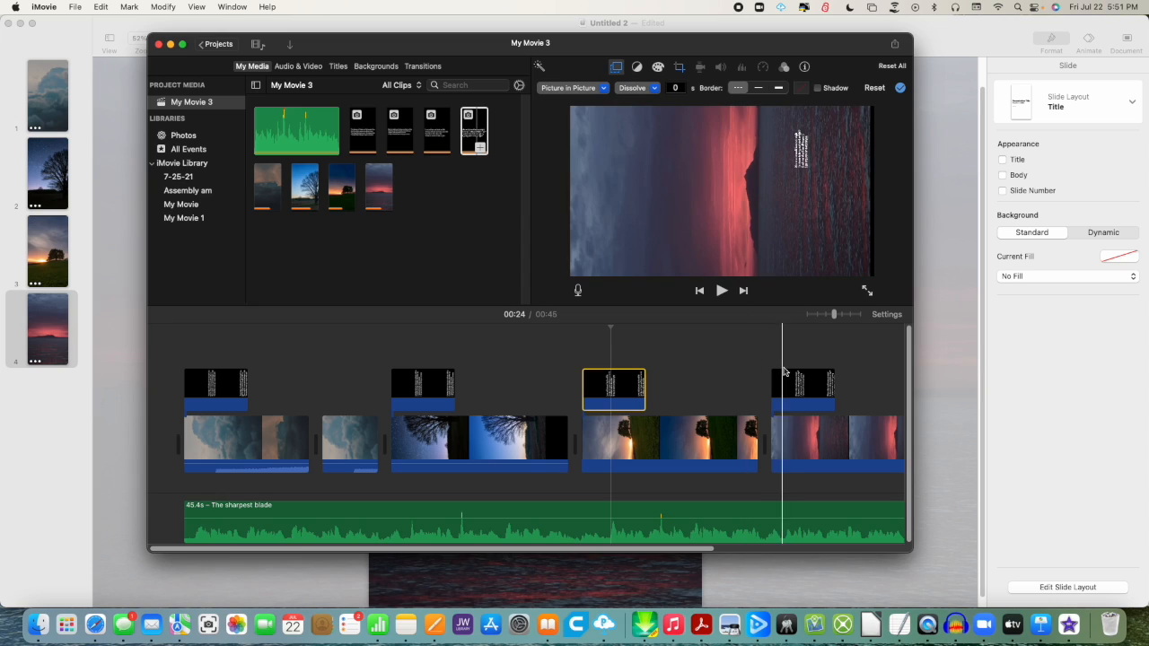
Enlarge the fourth text slide from its small overlay to nearly fill the frame and center its text over the sunset.
left_click(796, 386)
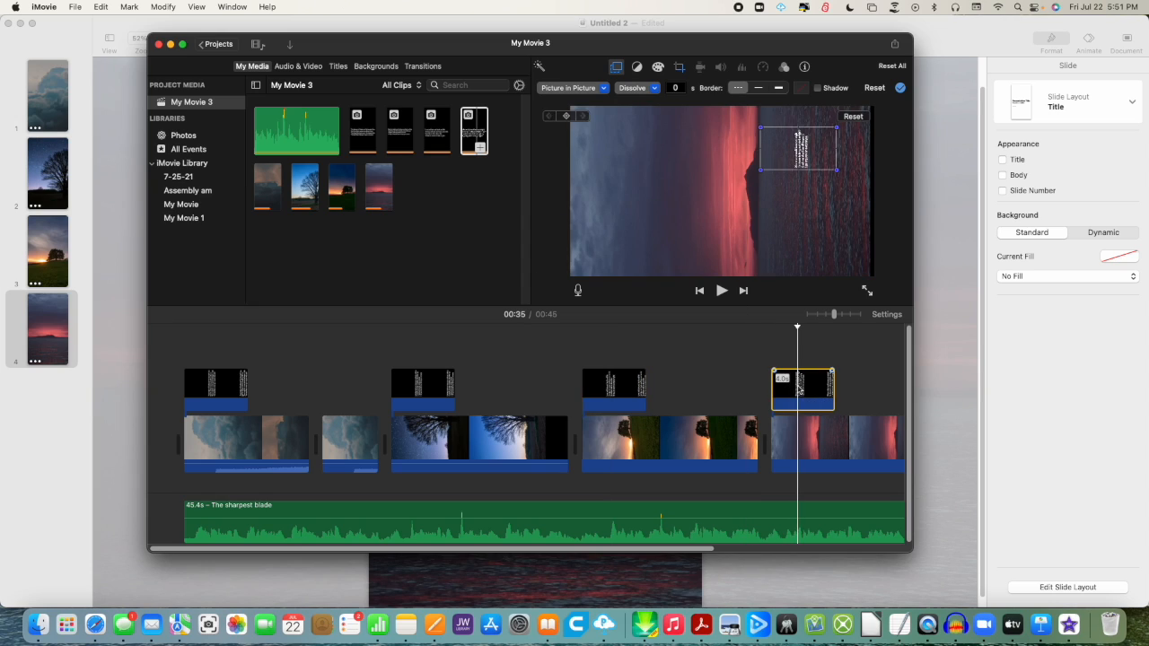
left_click_drag(760, 169, 577, 272)
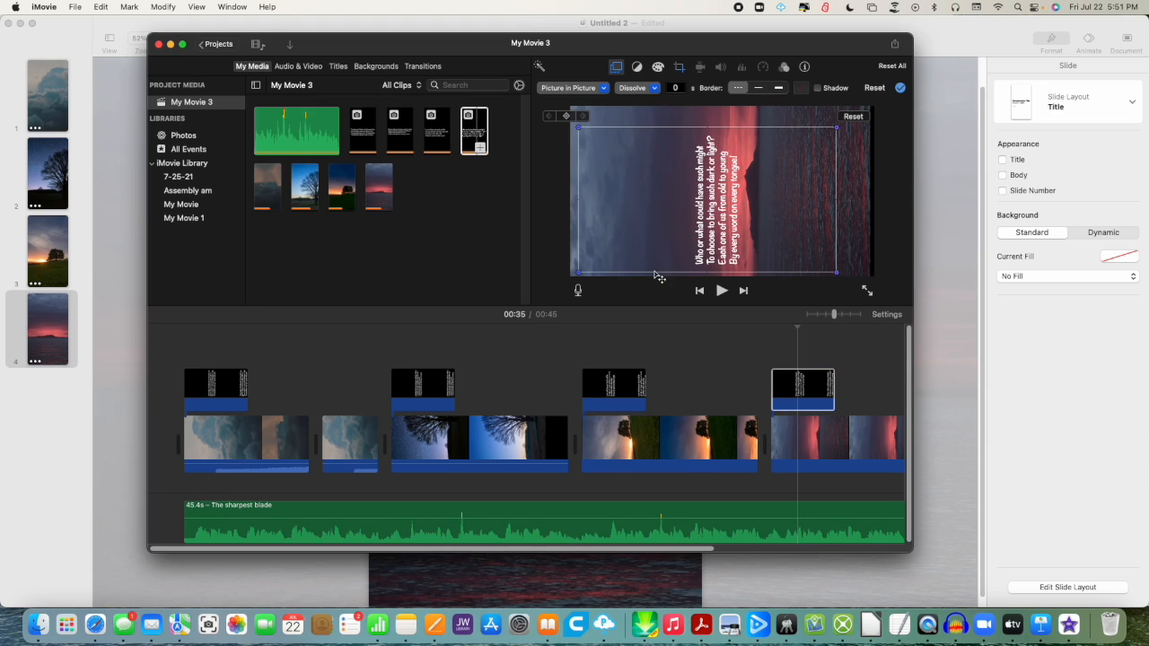
left_click_drag(835, 127, 855, 110)
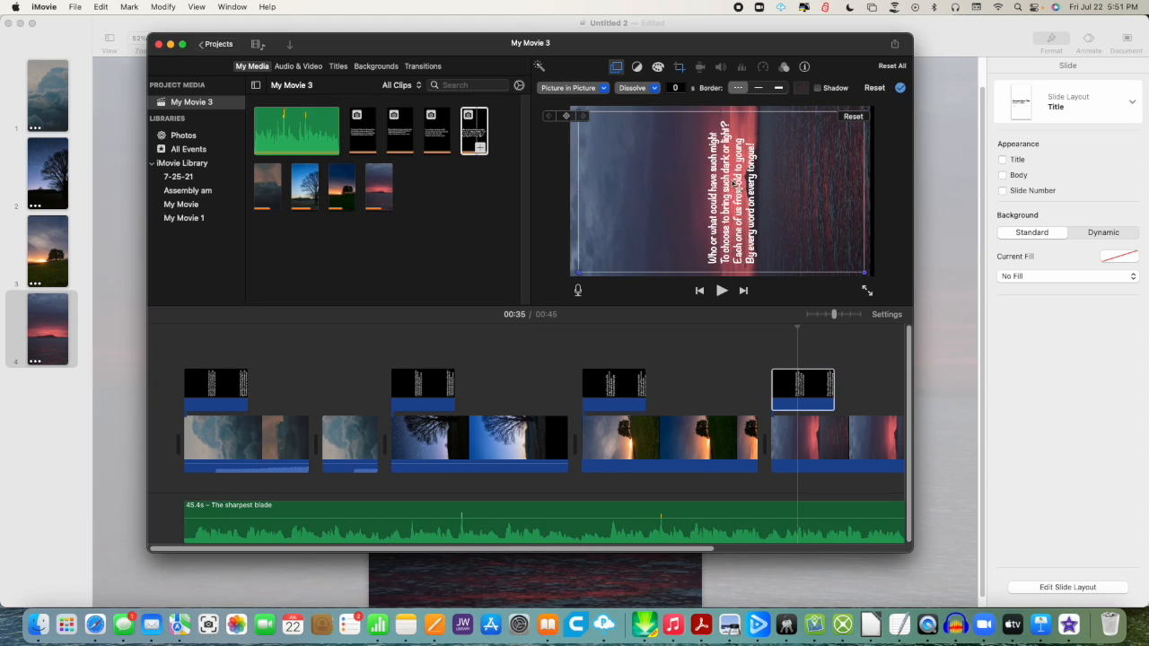
left_click_drag(738, 216, 729, 213)
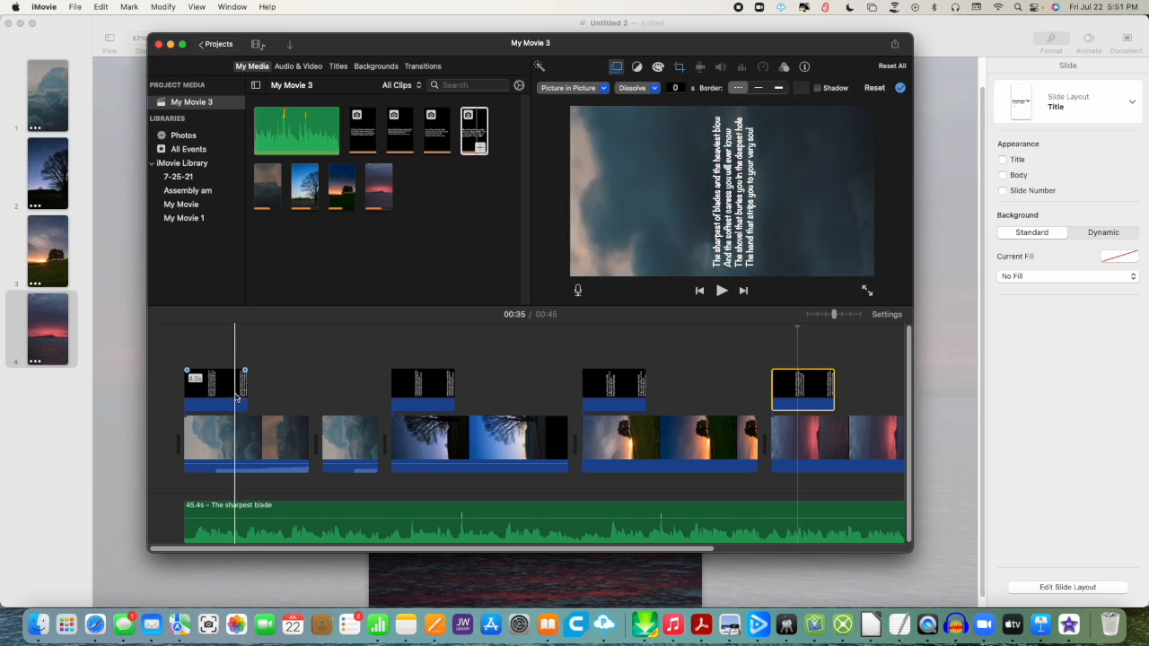
Extend all four text slides in the timeline to the ends of the video clips beneath them.
left_click(244, 392)
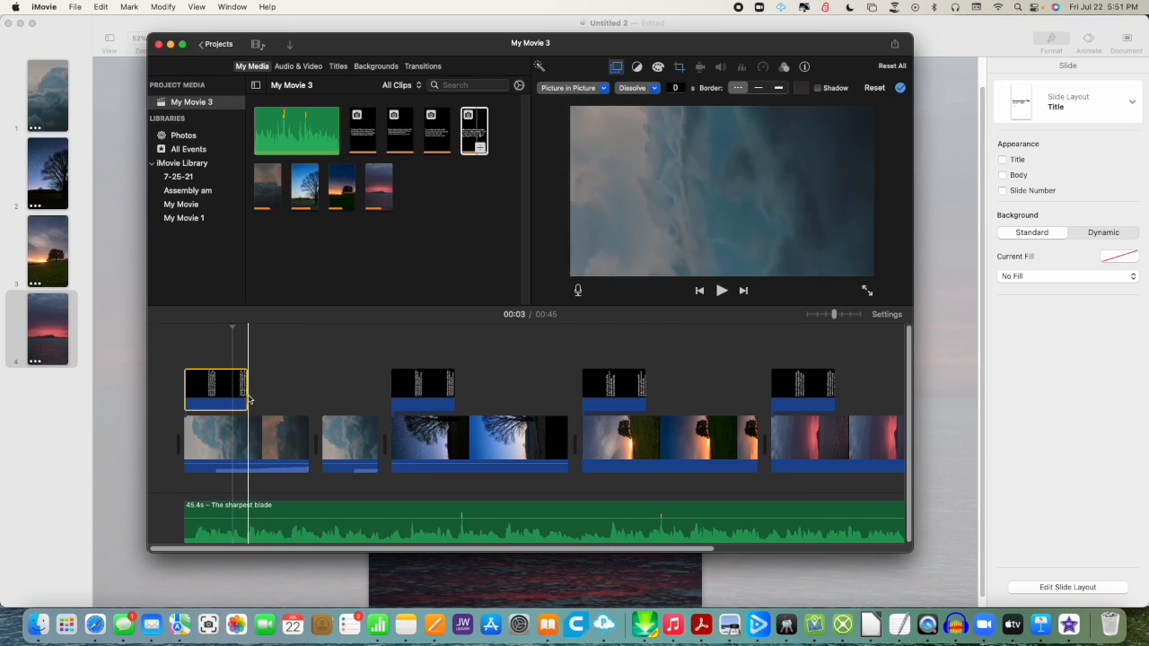
left_click_drag(244, 394, 378, 410)
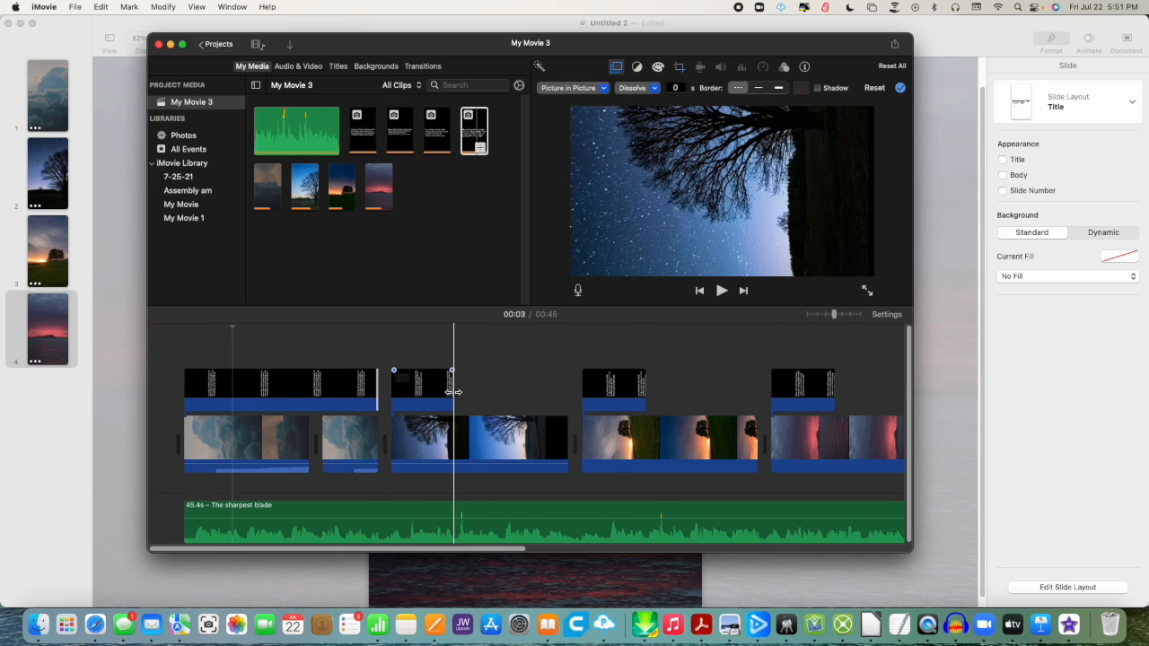
left_click_drag(453, 395, 564, 405)
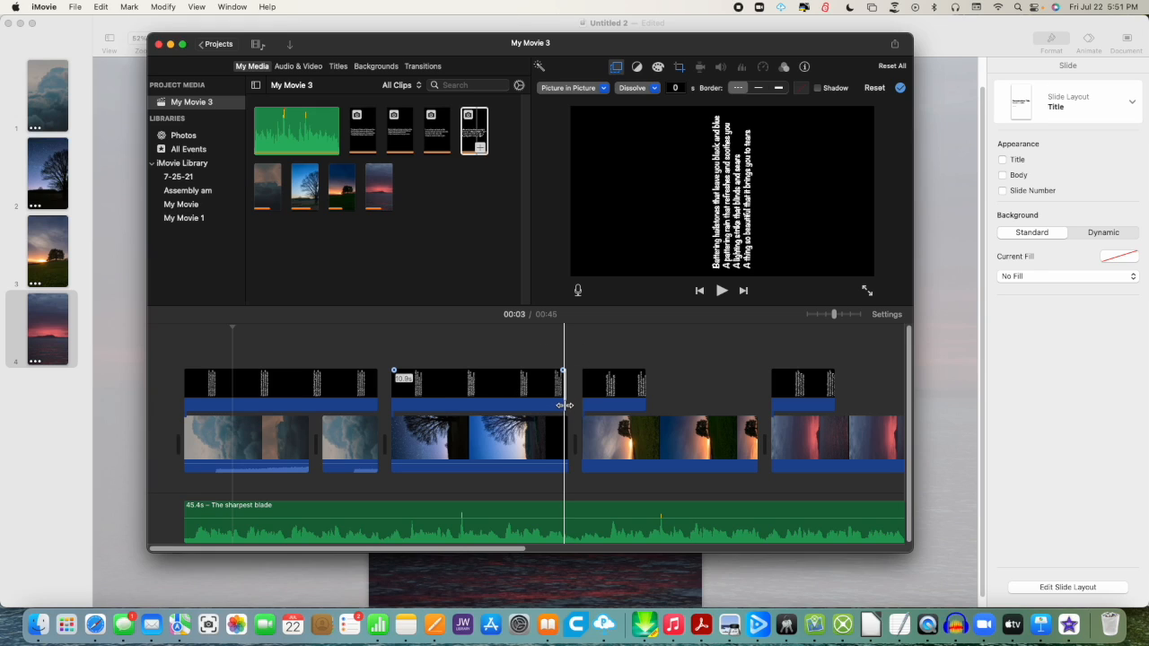
left_click(640, 403)
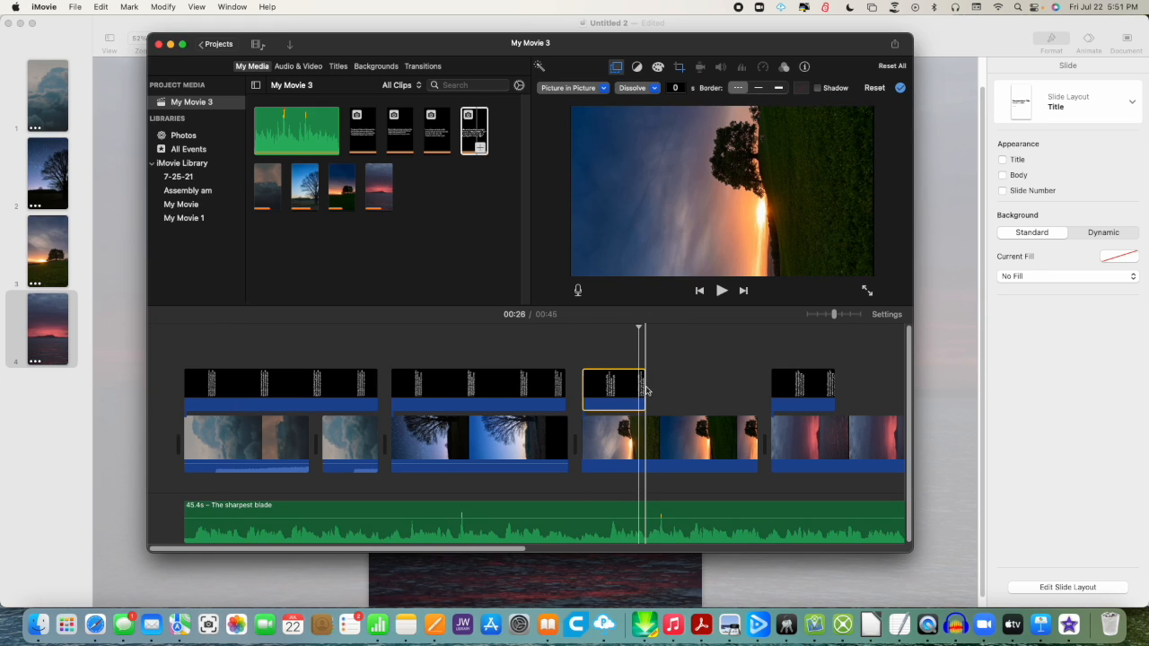
left_click_drag(640, 402, 756, 402)
left_click(821, 403)
left_click(812, 403)
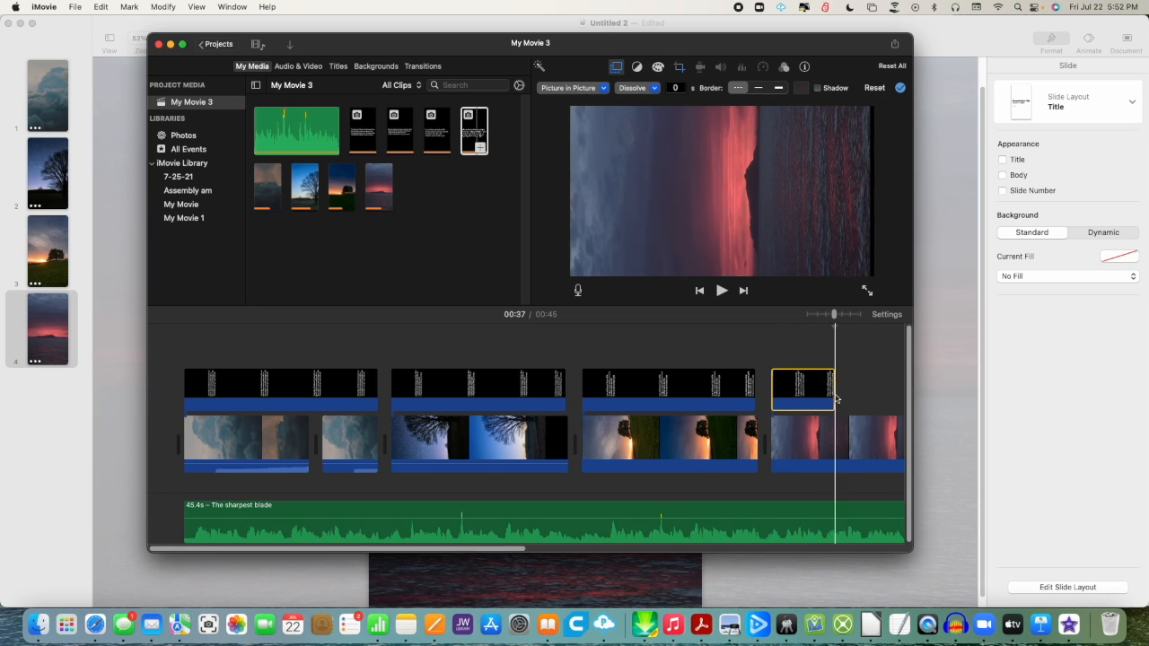
left_click_drag(833, 393, 596, 407)
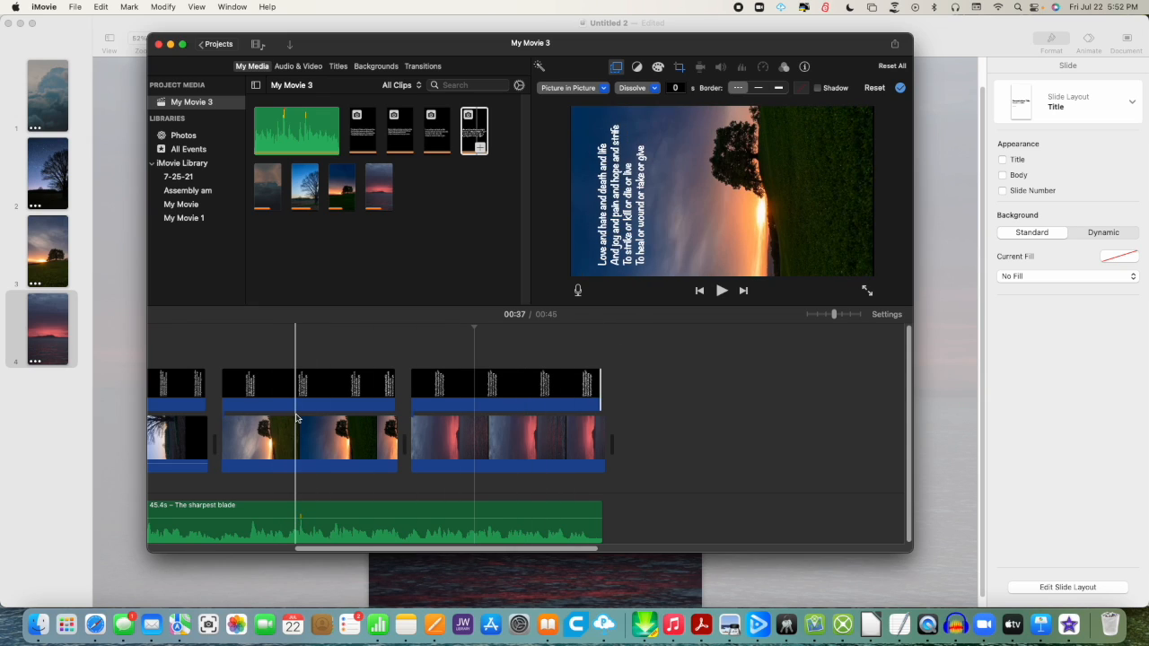
Return to the projects overview and save the movie under the name Poem.
left_click(324, 348)
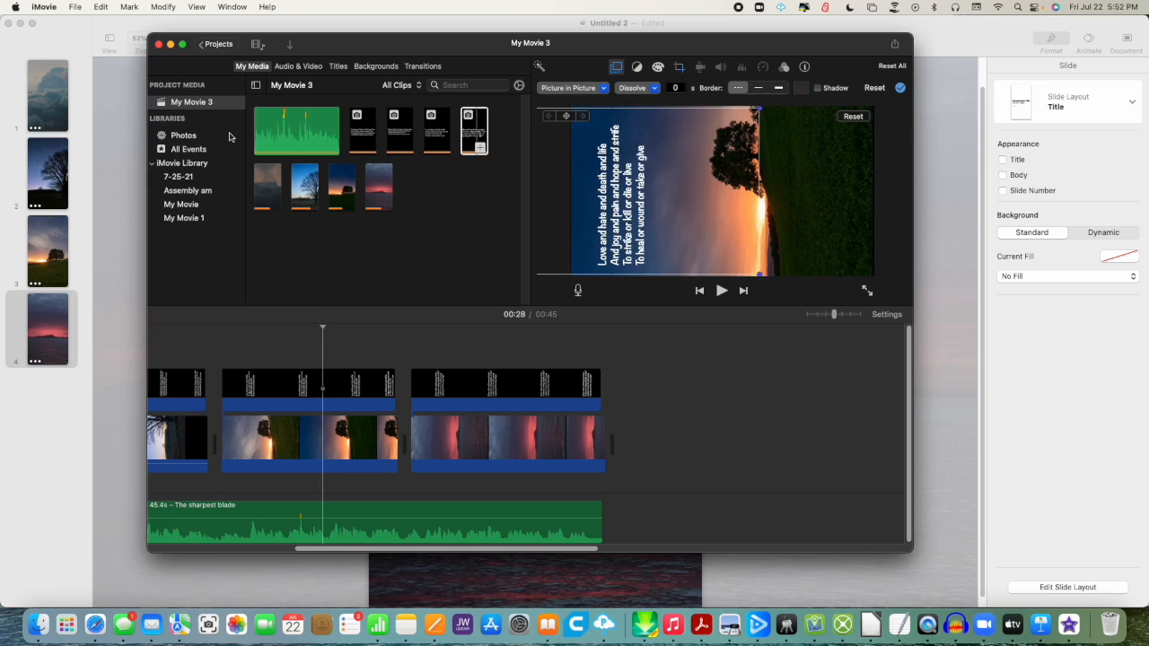
left_click(213, 44)
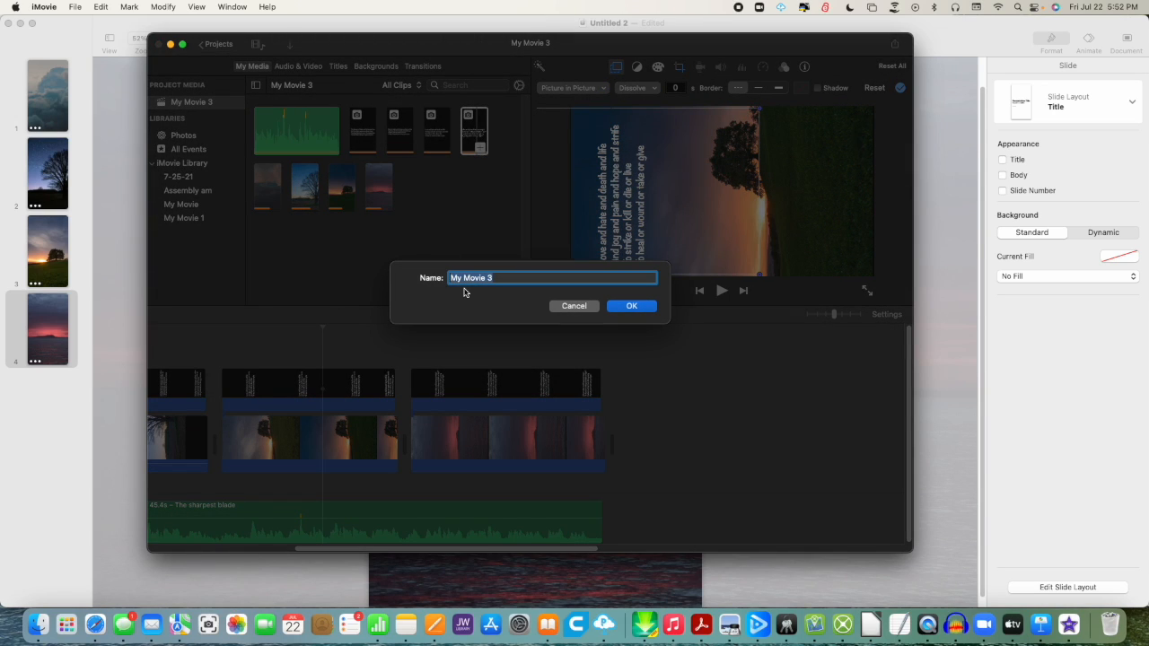
type("JPJo")
key("BackSpace")
type("Po")
key("Return")
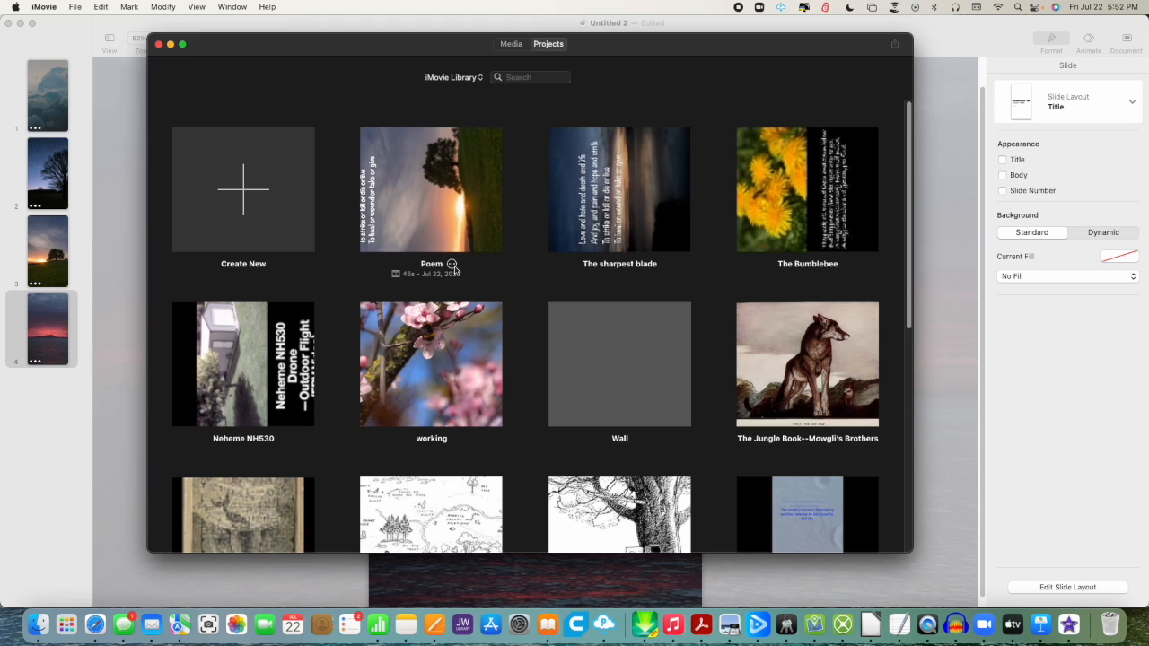
Share the Poem project for YouTube & Facebook at a resolution of 1280 x 720 and continue to saving.
left_click(452, 265)
mouse_move(482, 299)
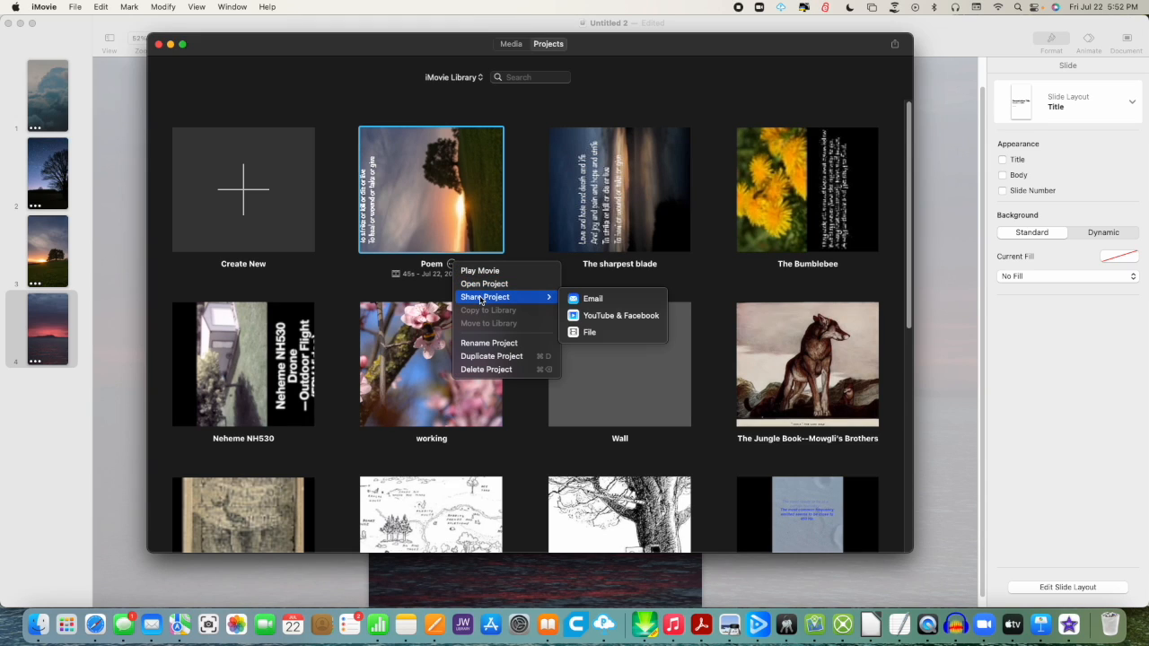
left_click(581, 315)
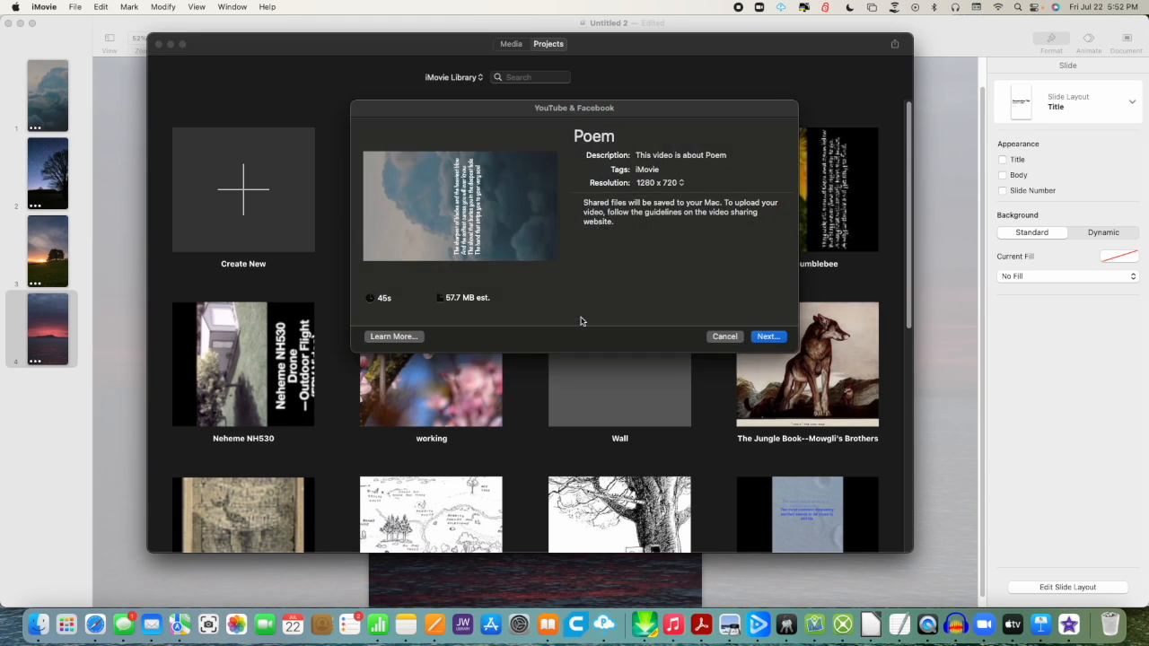
left_click(675, 184)
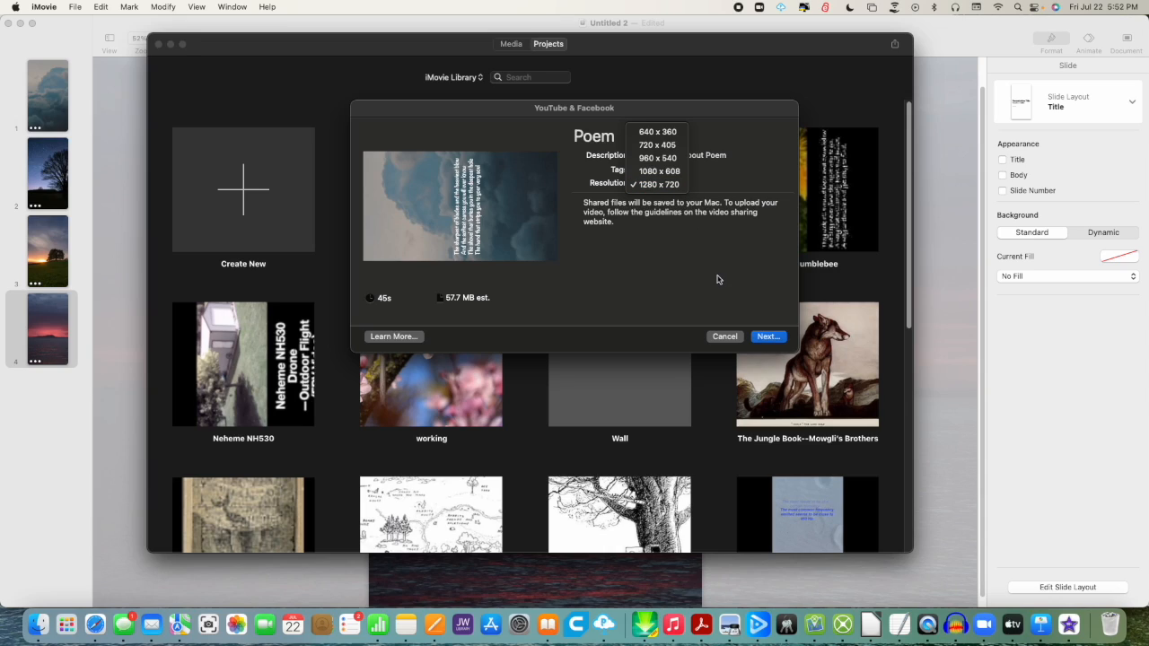
left_click(771, 339)
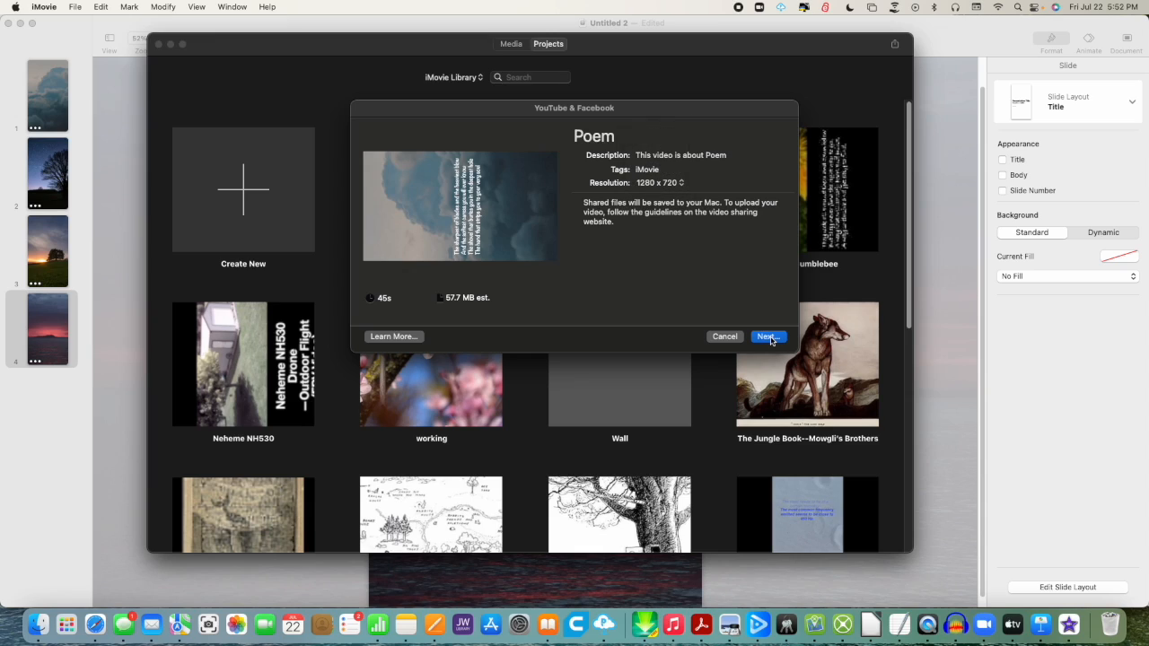
left_click(769, 337)
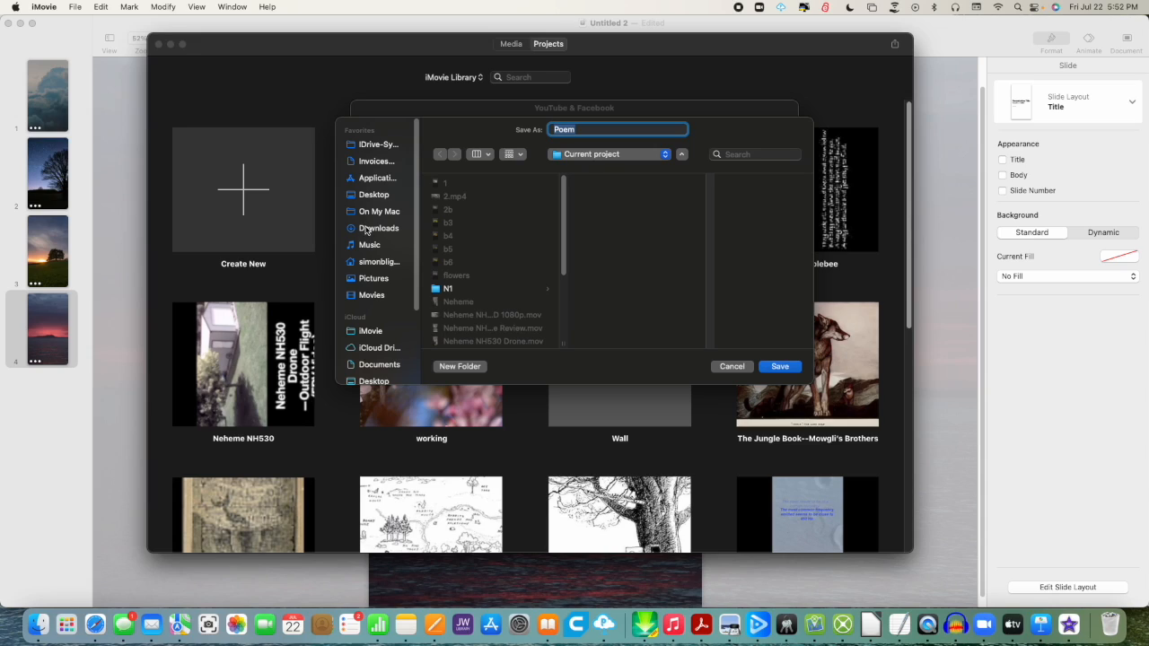
Save the exported movie as Poem in the short folder on the Desktop.
left_click(368, 195)
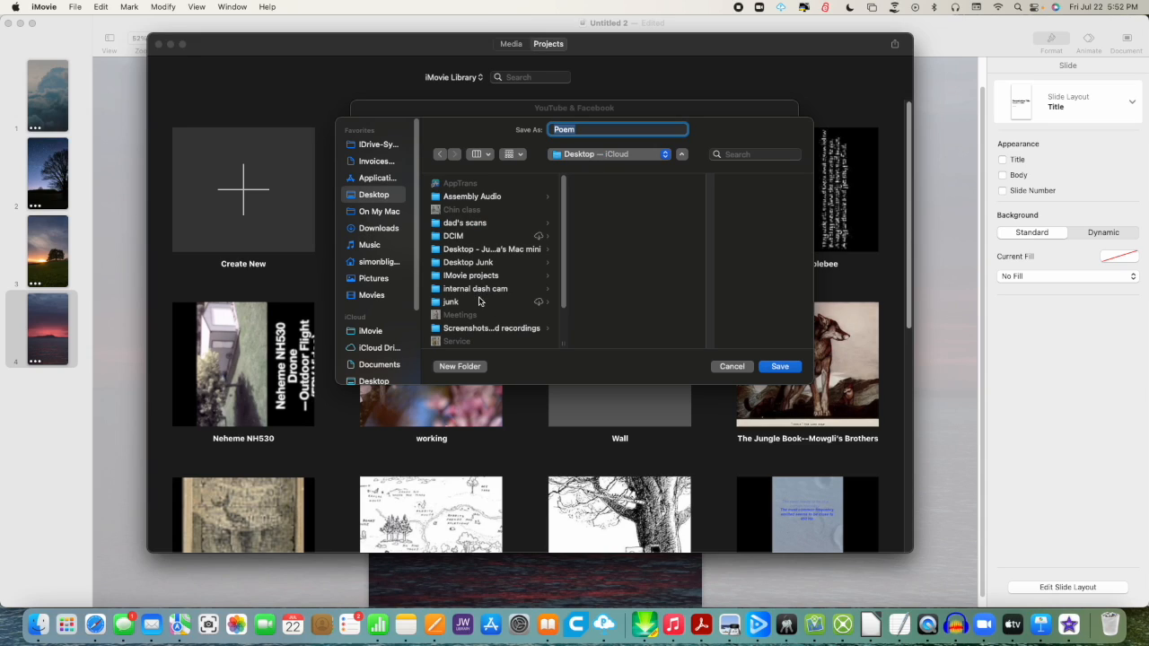
scroll(457, 284, "down", 3)
left_click(453, 302)
left_click(453, 298)
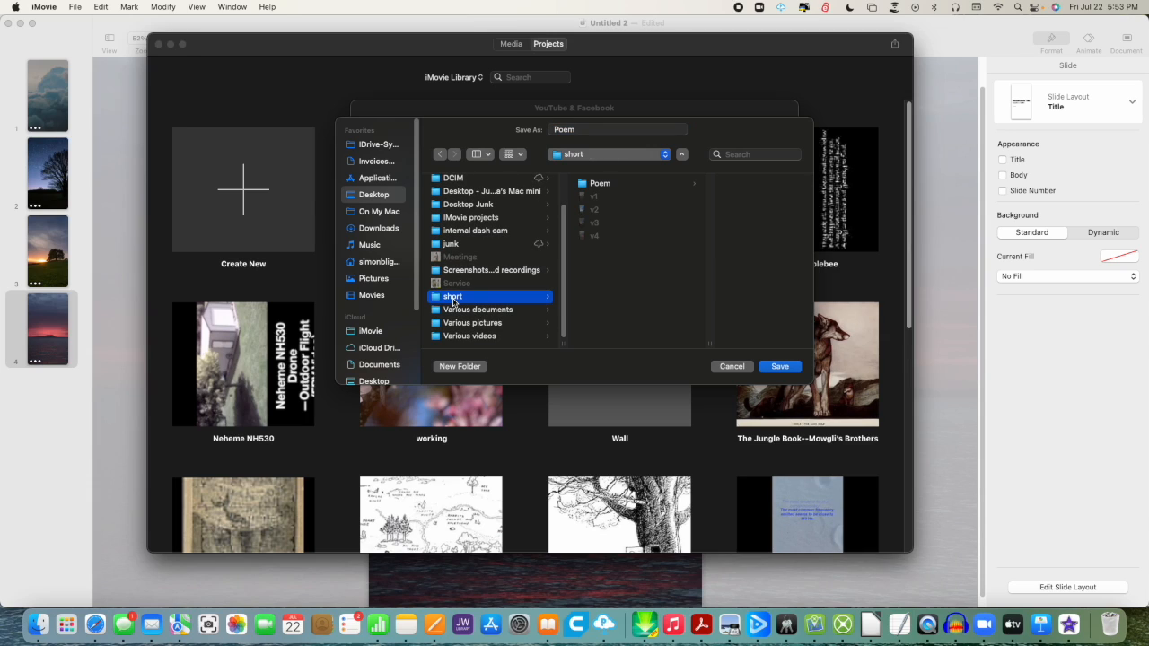
left_click(779, 366)
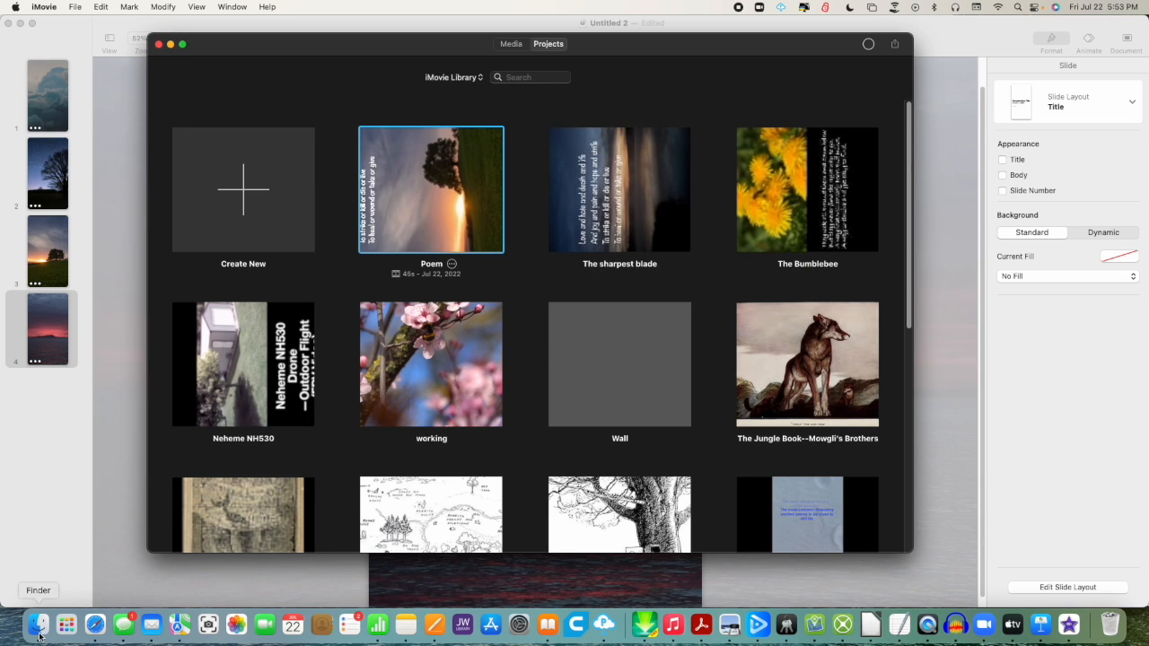
Open the short folder on the desktop in Finder and select the exported Poem - HD 720p.mov.
key("F11")
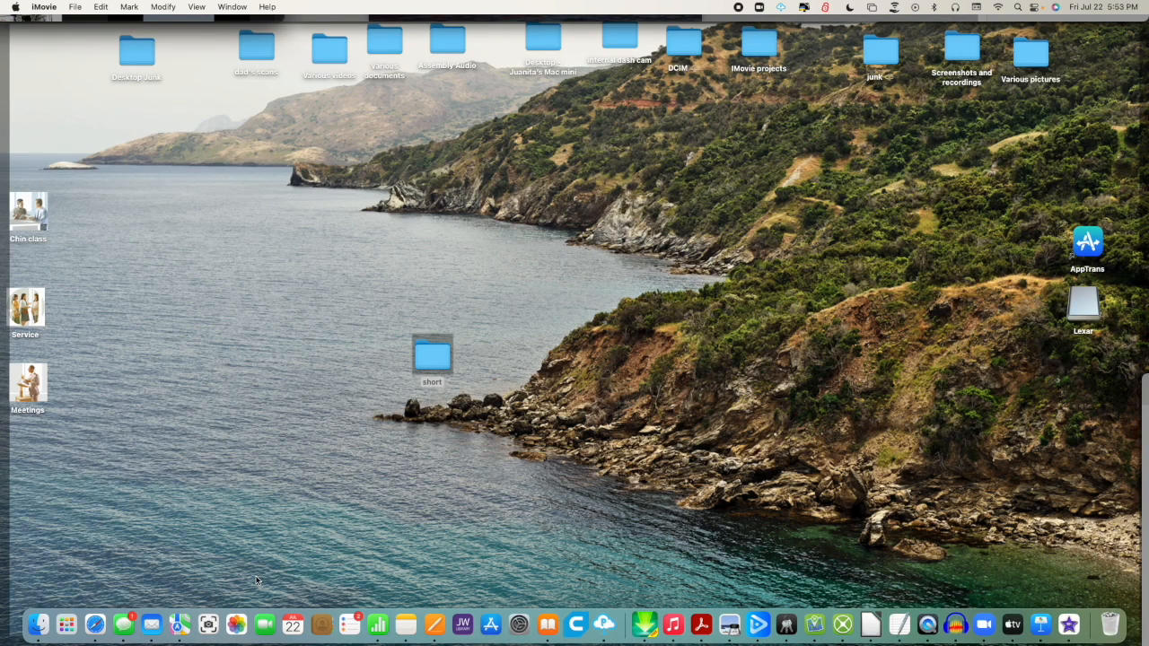
double_click(435, 351)
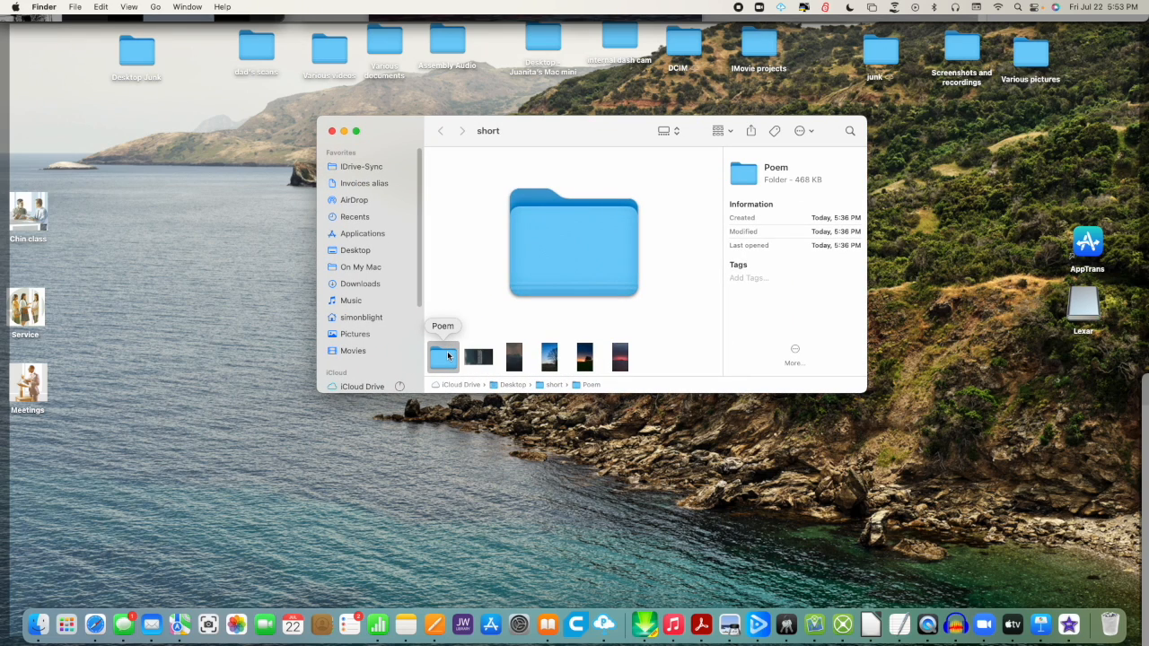
double_click(447, 356)
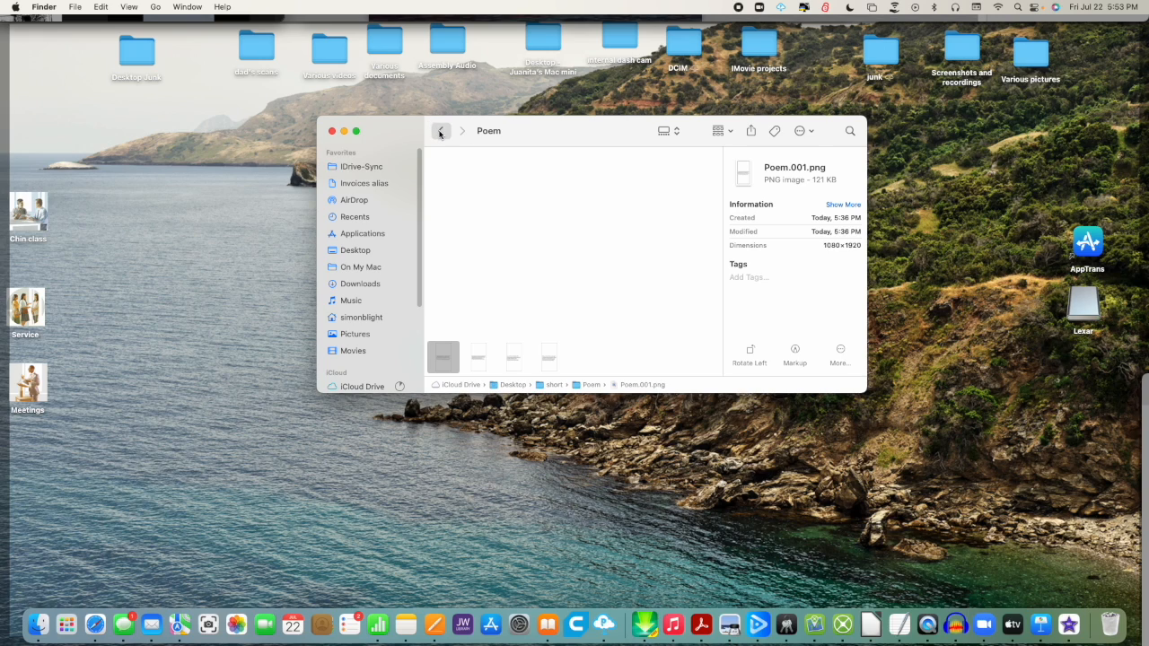
left_click(440, 130)
left_click(482, 361)
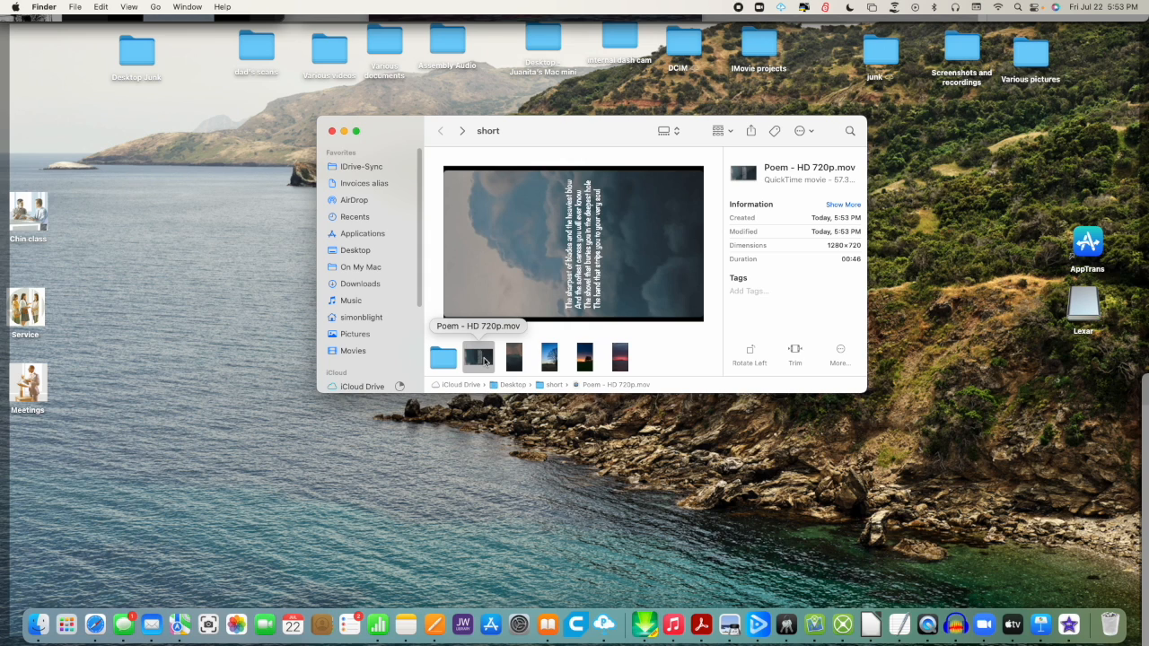
Open the exported Poem movie in QuickTime Player and rotate it right once so it stands upright.
double_click(482, 361)
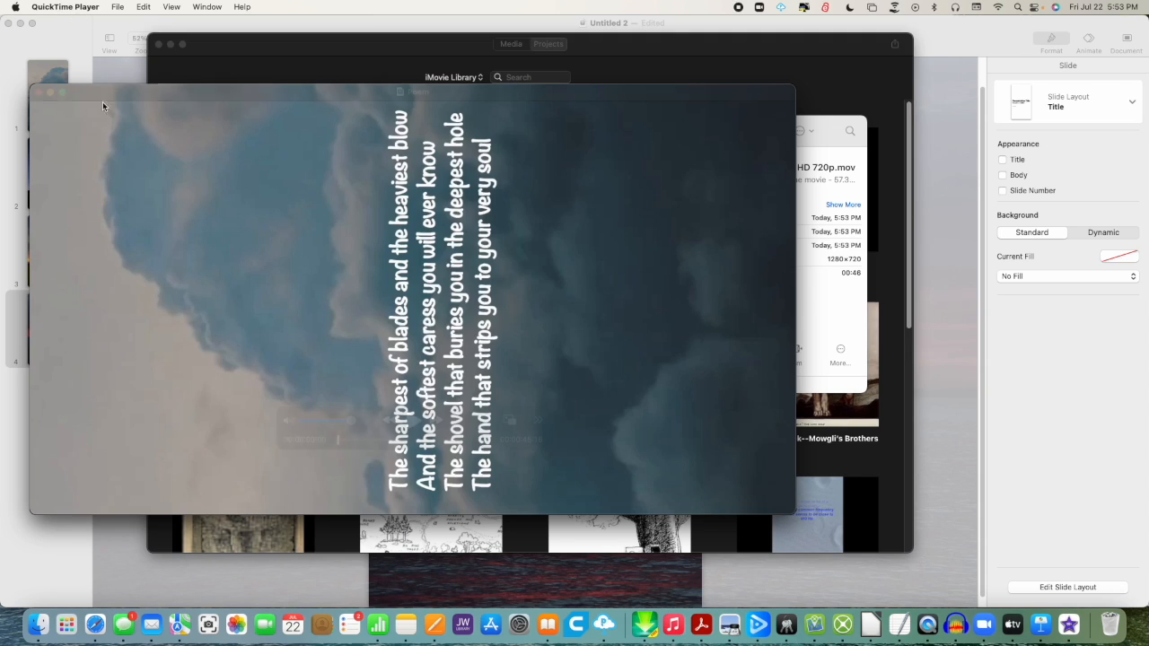
left_click(145, 7)
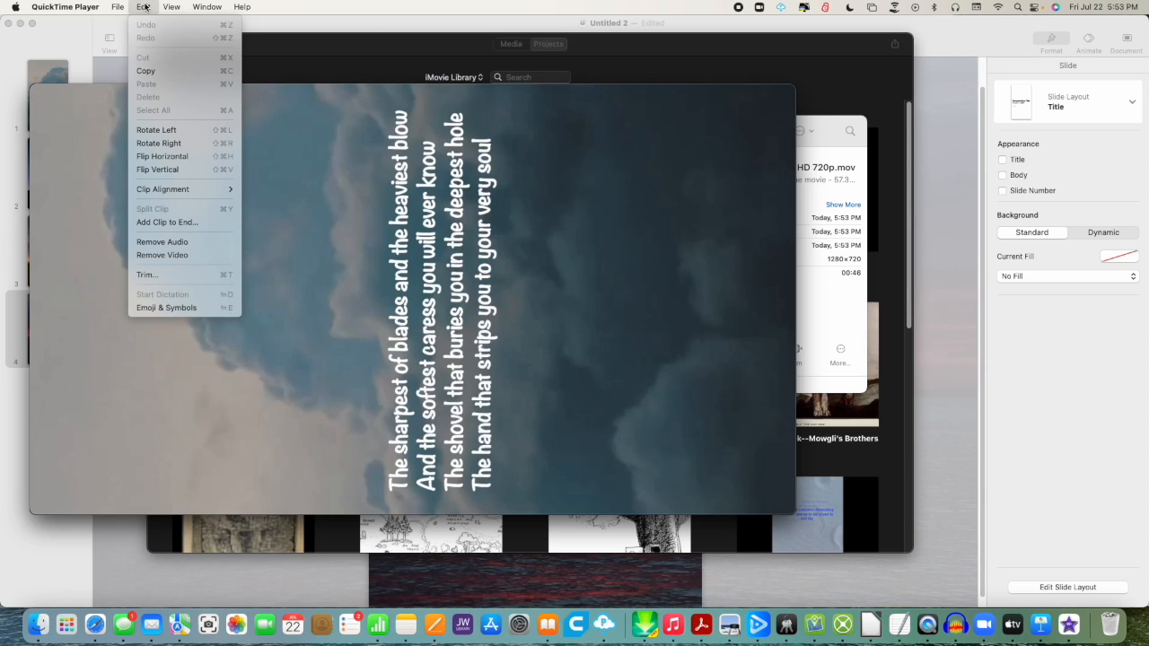
left_click(158, 143)
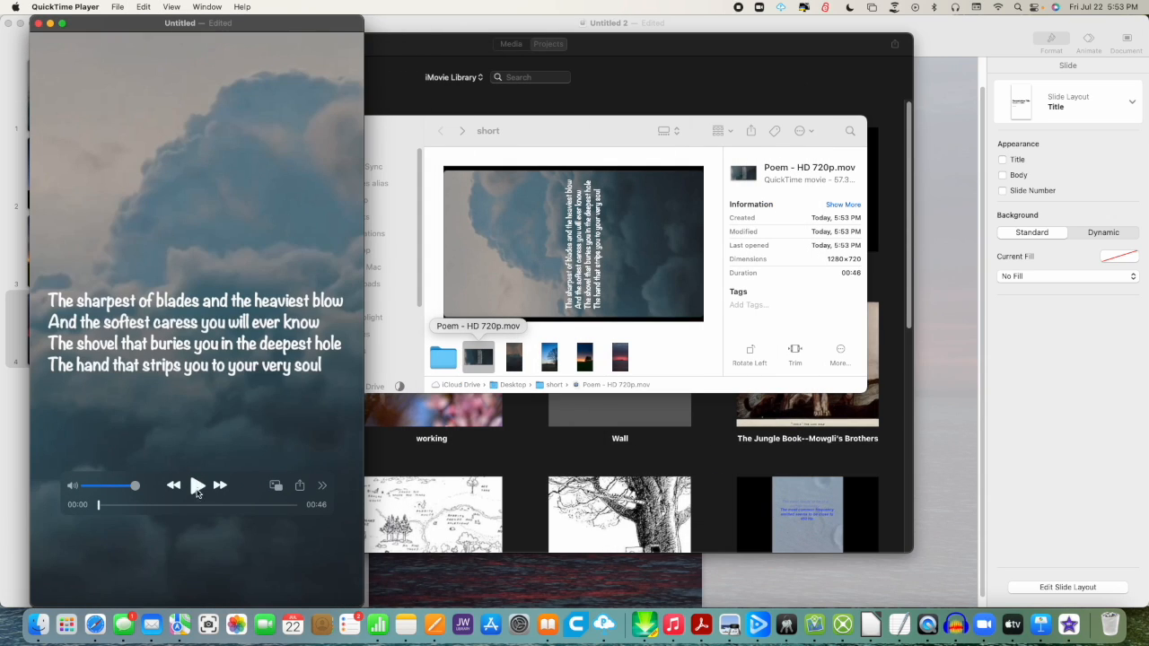
Play the rotated movie from the beginning to check it and pause it about 16 seconds in.
left_click(198, 486)
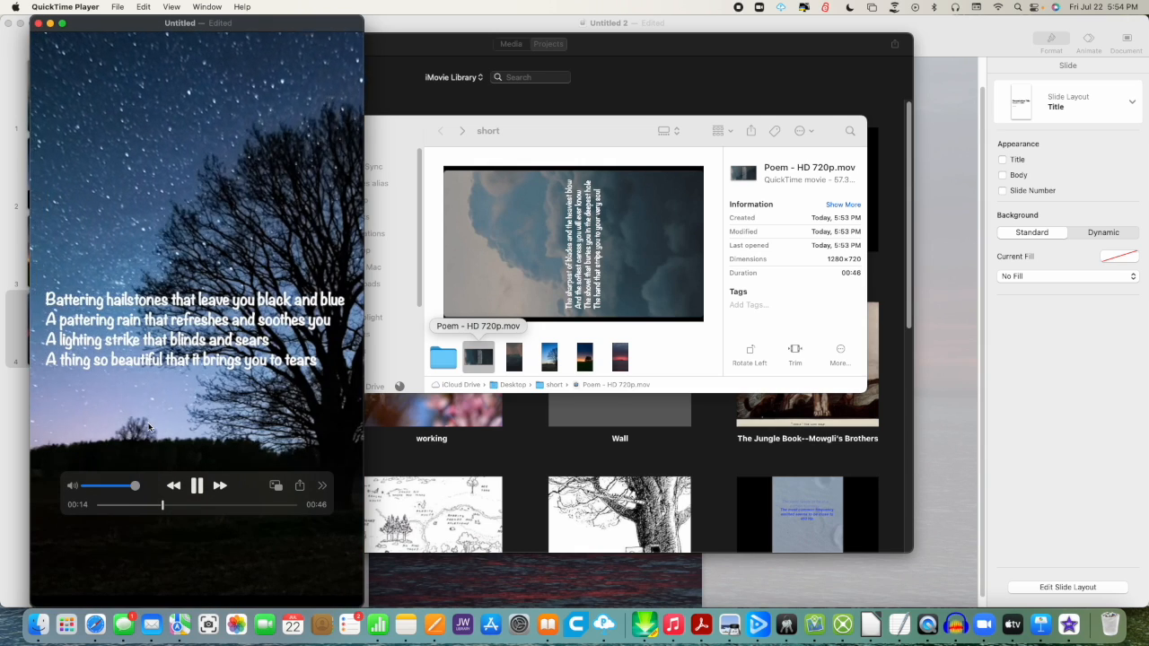
left_click(196, 487)
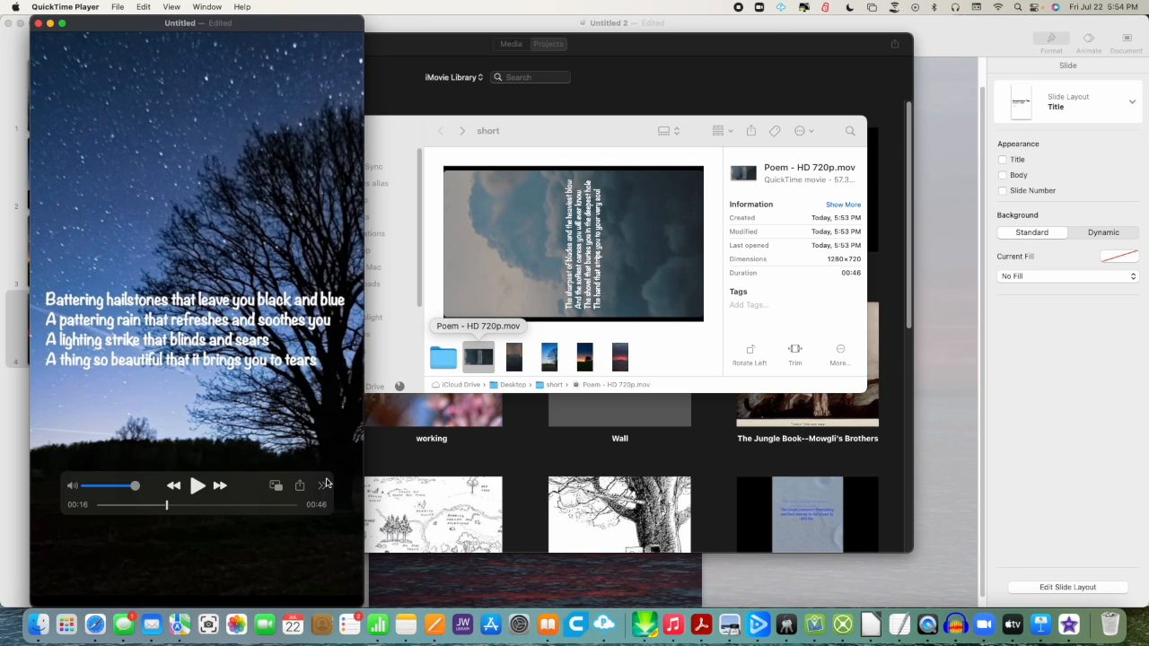
mouse_move(485, 230)
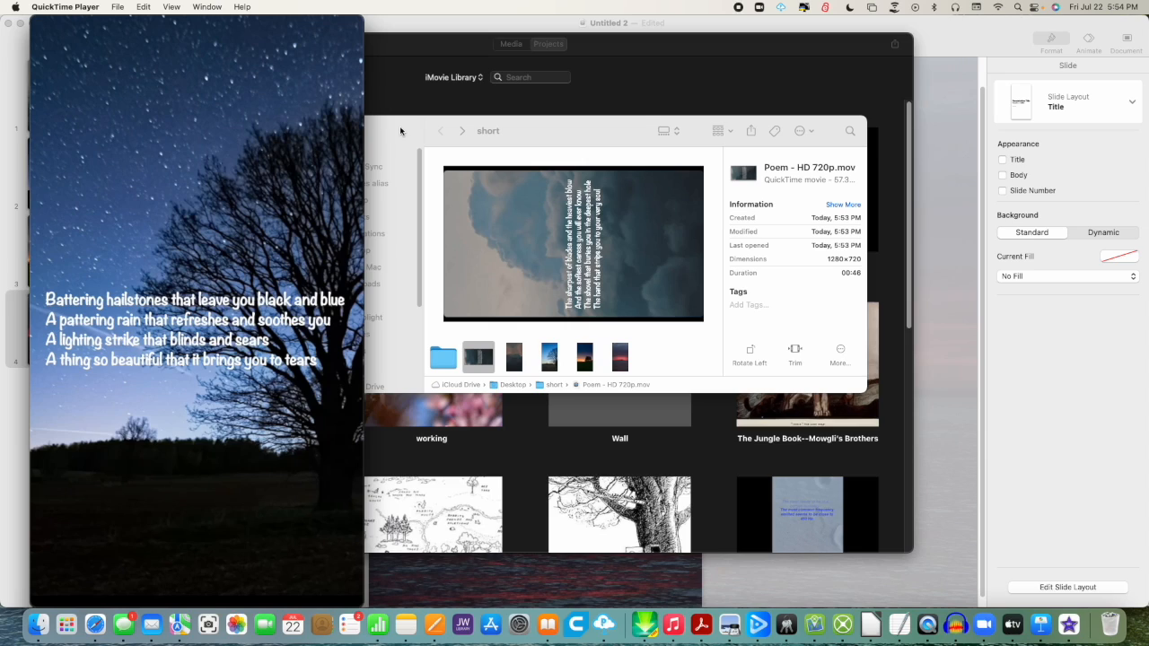
Close the rotated movie and save it as poem in the Current project folder.
mouse_move(301, 155)
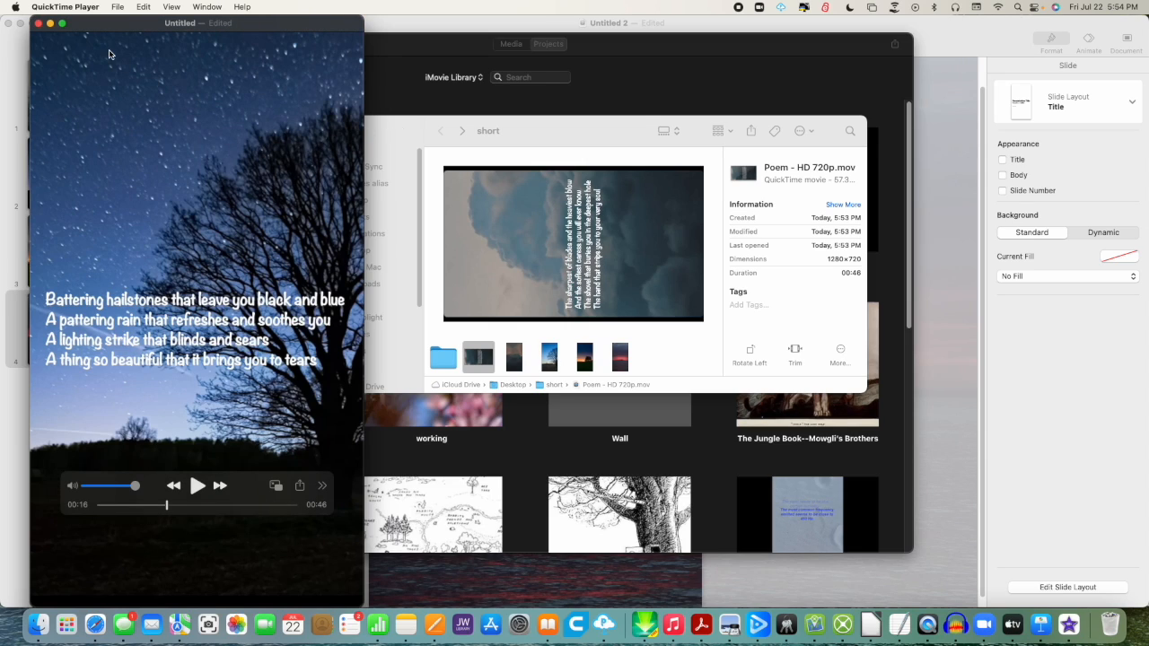
left_click(38, 23)
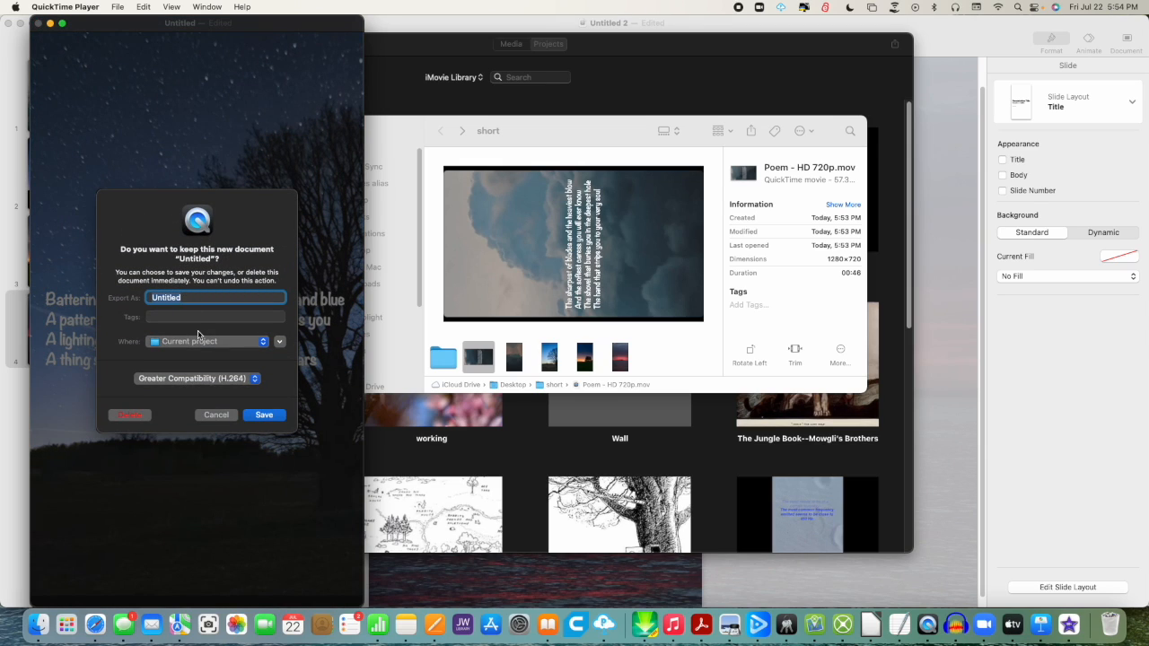
type("poem")
key("Return")
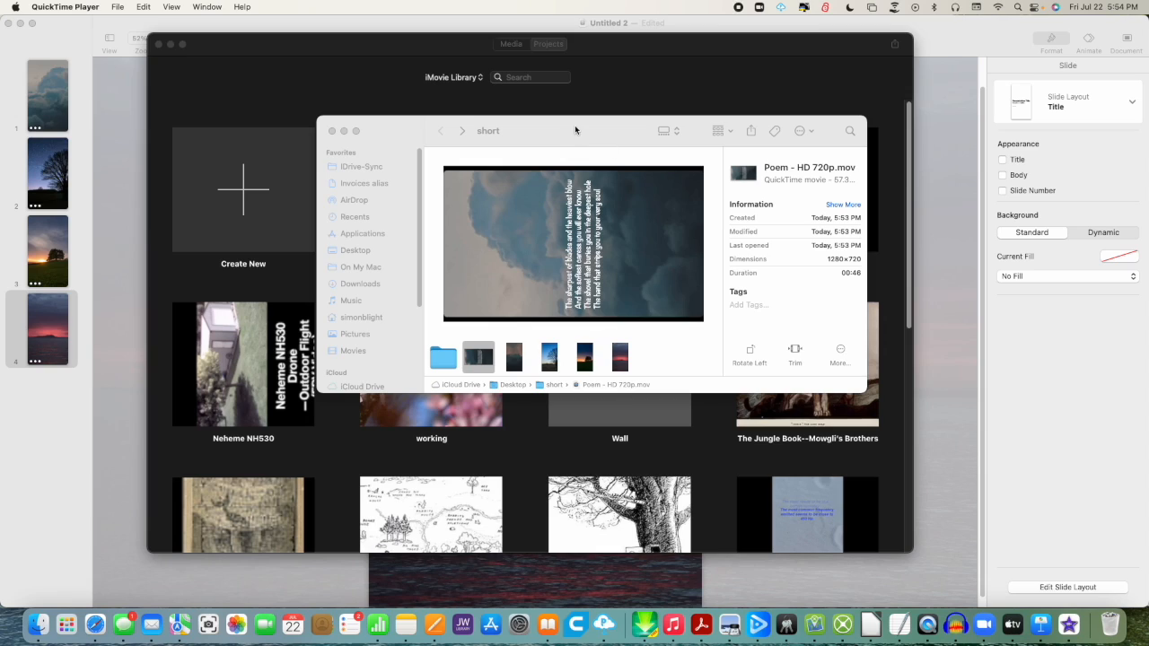
Show the short folder as icons in Finder and look inside its Poem subfolder for the saved movie.
left_click(663, 132)
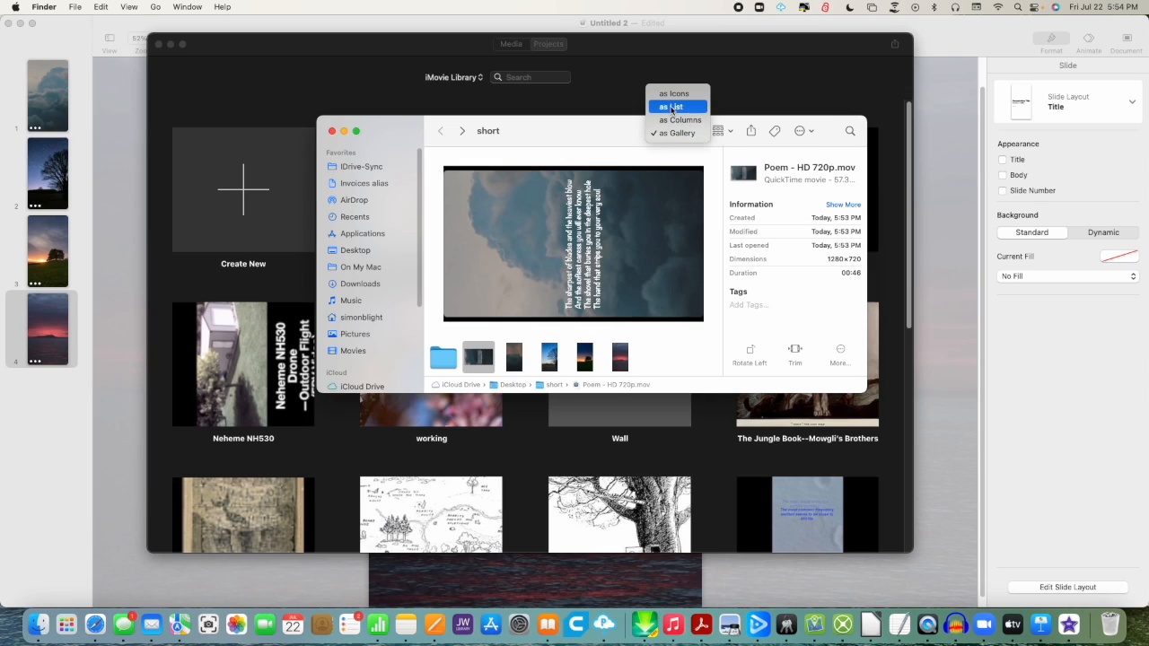
left_click(672, 95)
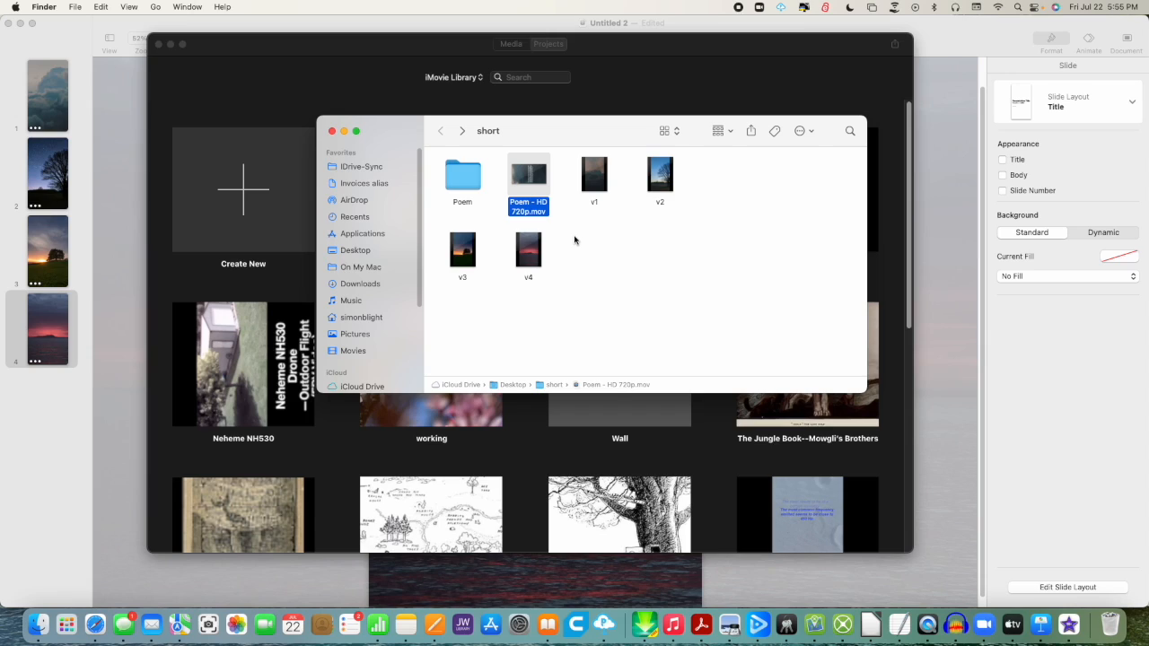
mouse_move(603, 182)
left_click(451, 183)
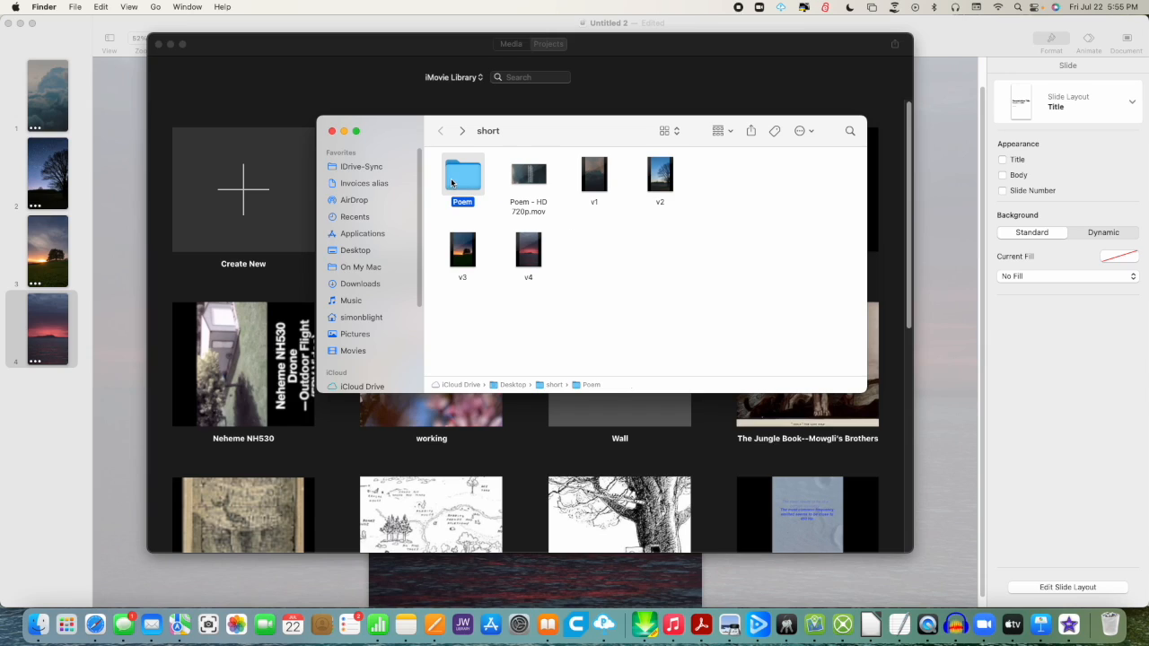
double_click(451, 183)
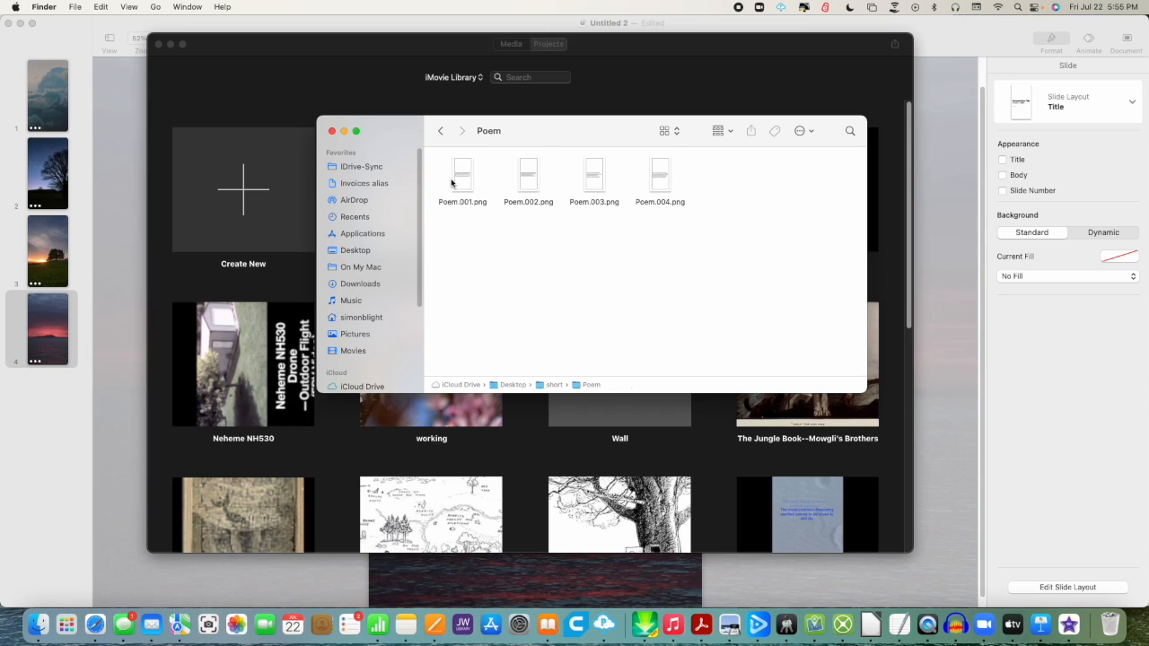
left_click(442, 133)
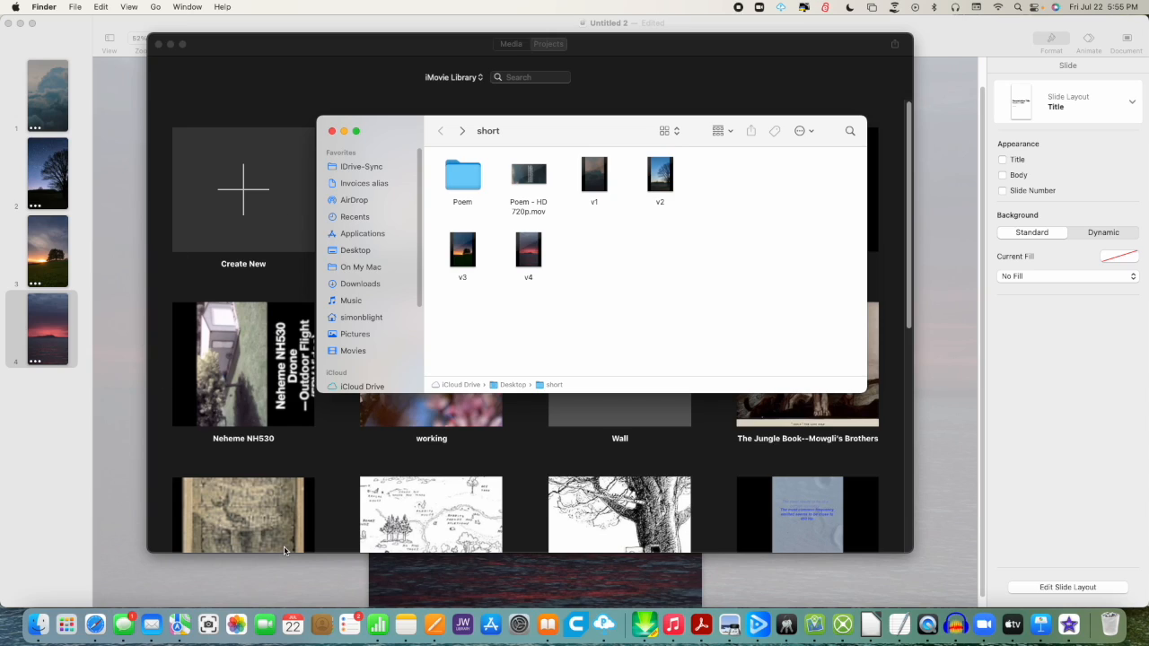
Reopen Poem - HD 720p.mov in QuickTime Player and rotate it right once.
left_click(524, 181)
double_click(524, 181)
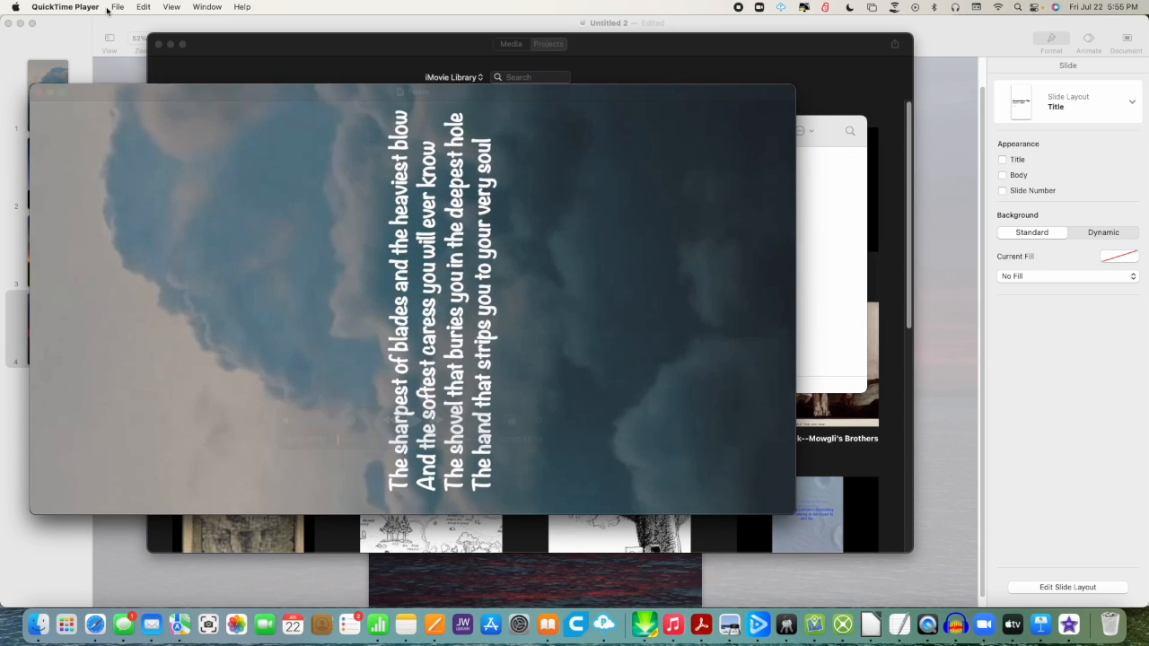
left_click(207, 7)
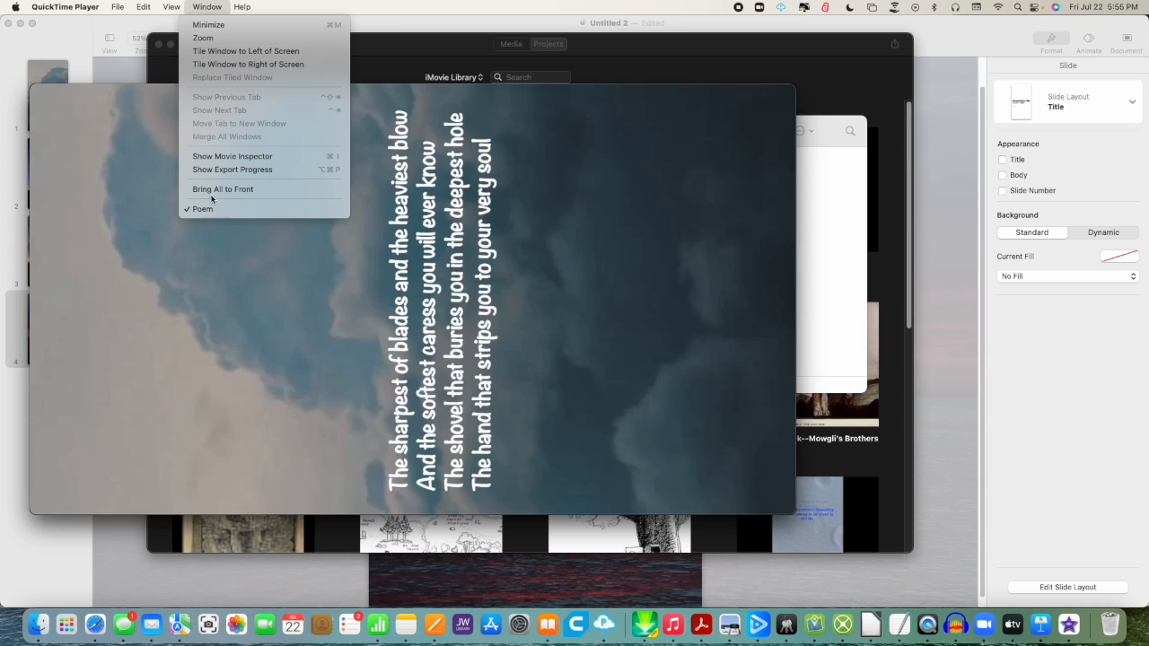
left_click(91, 116)
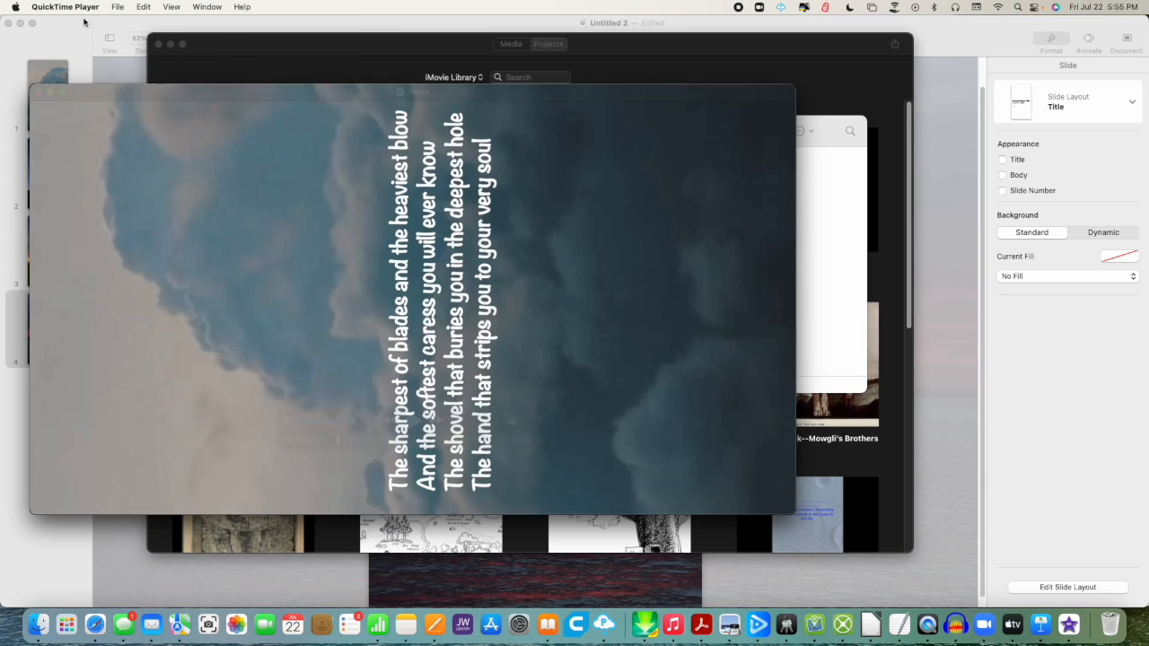
left_click(145, 8)
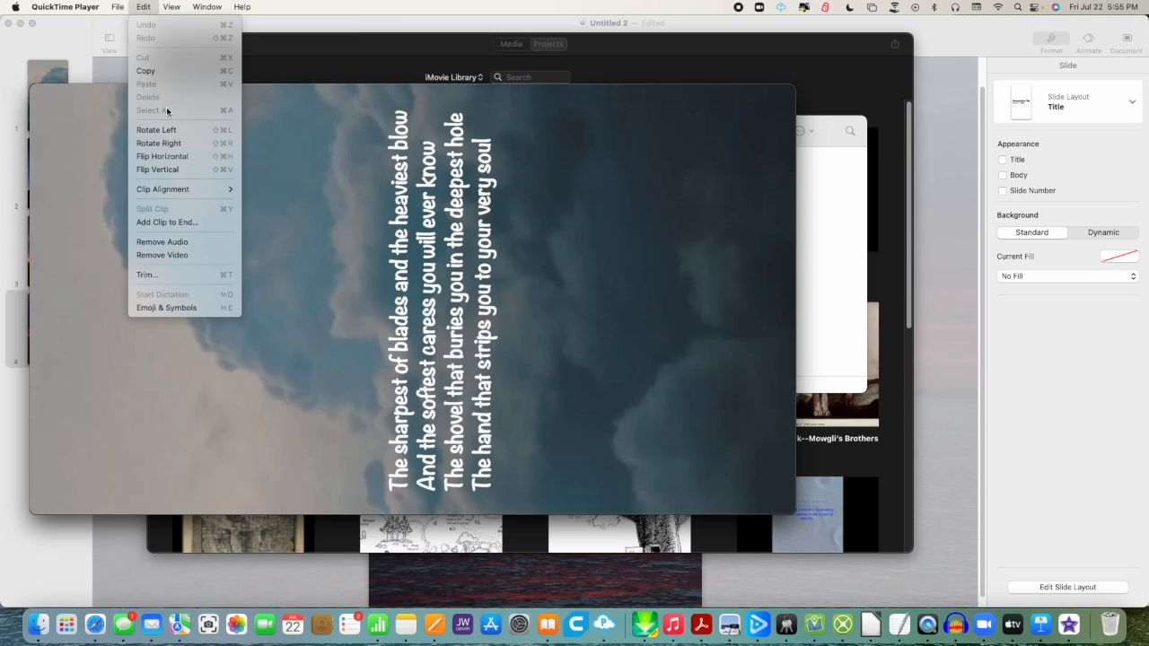
left_click(170, 144)
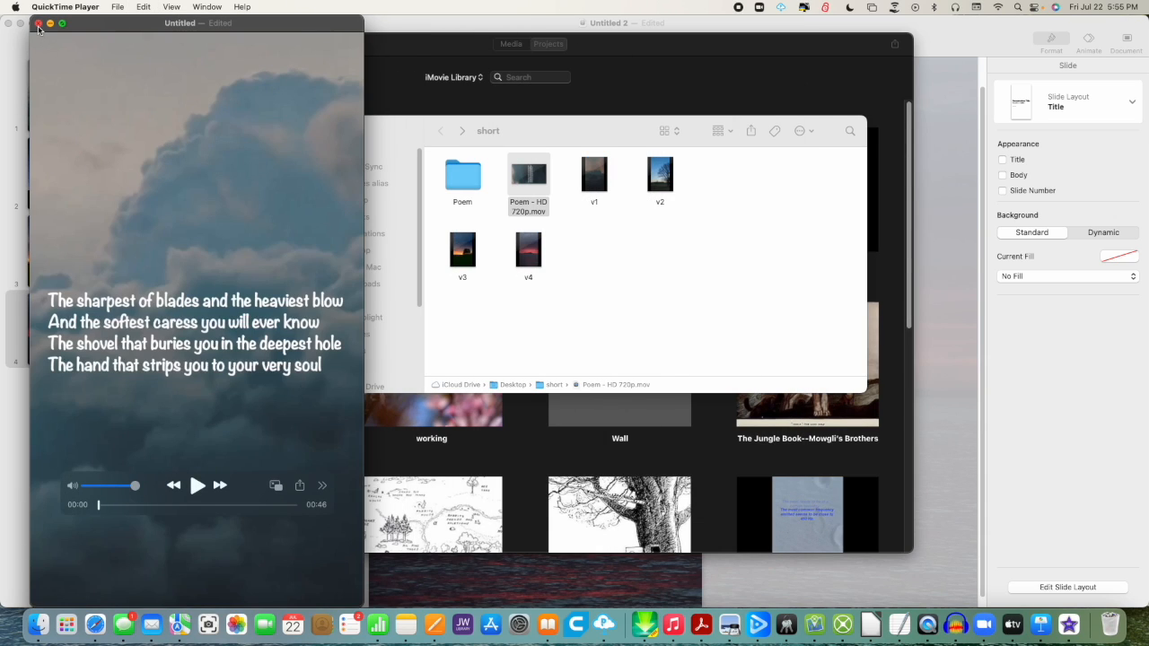
Check the save location offered when closing the rotated copy and discard that copy without saving.
left_click(38, 23)
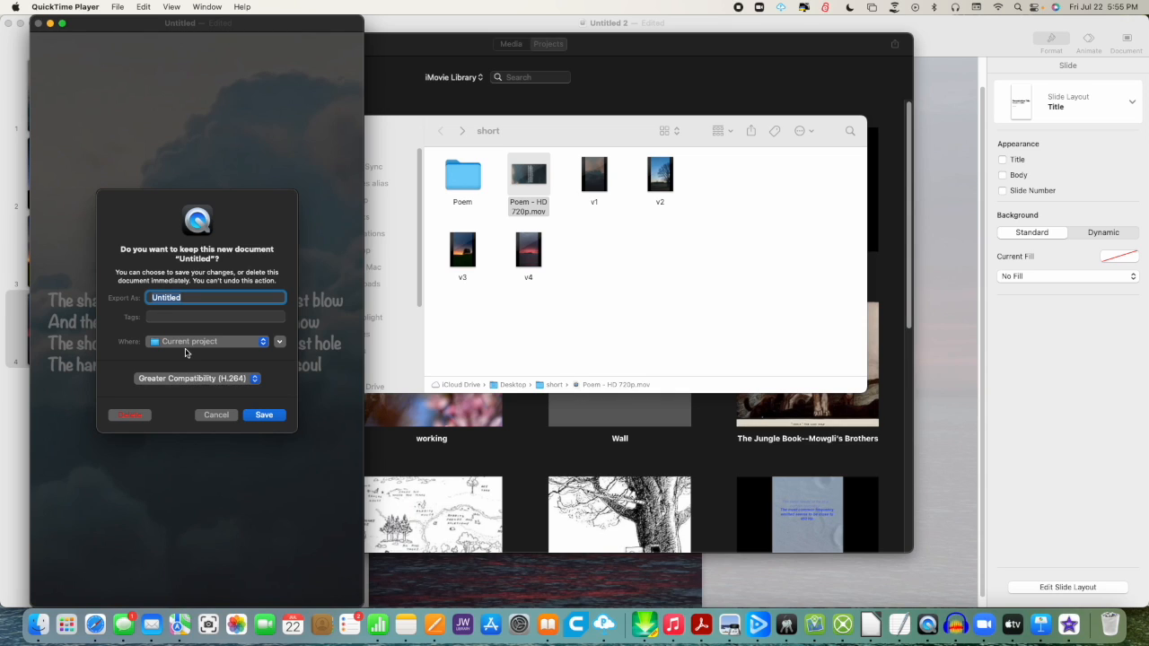
left_click(223, 417)
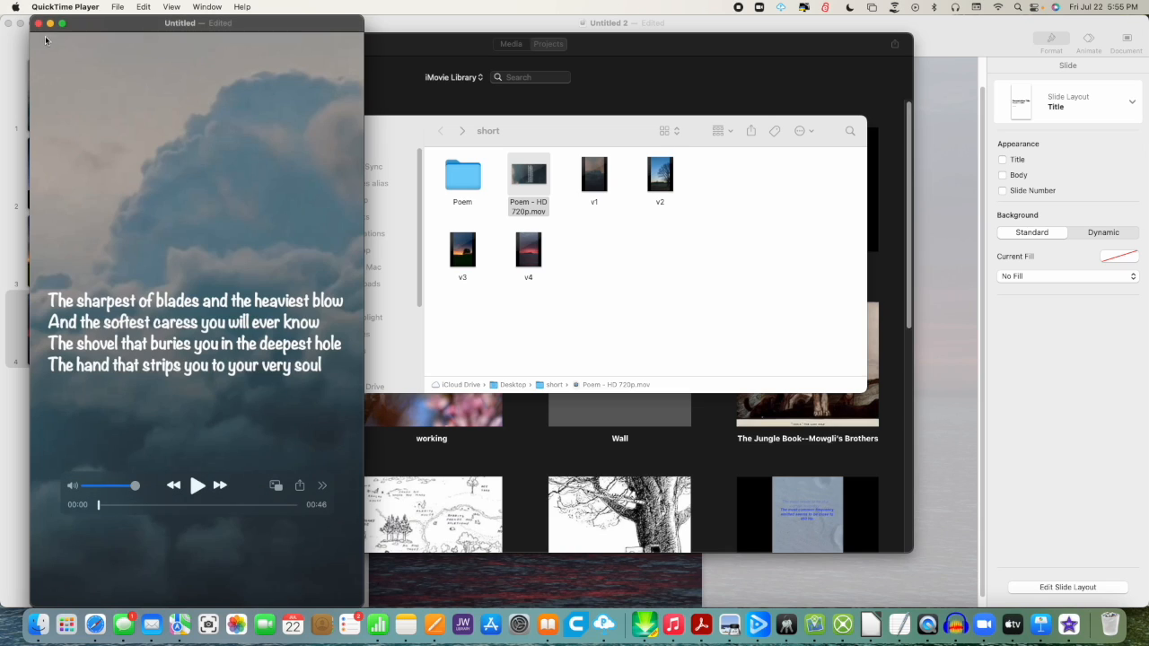
left_click(38, 24)
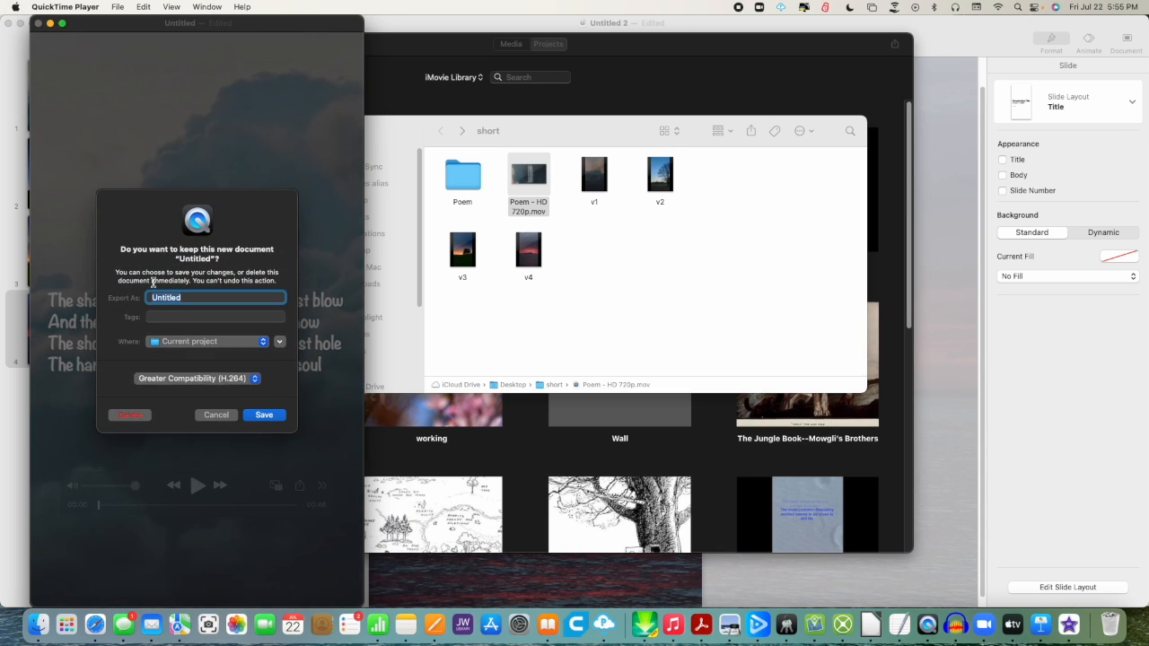
left_click(131, 415)
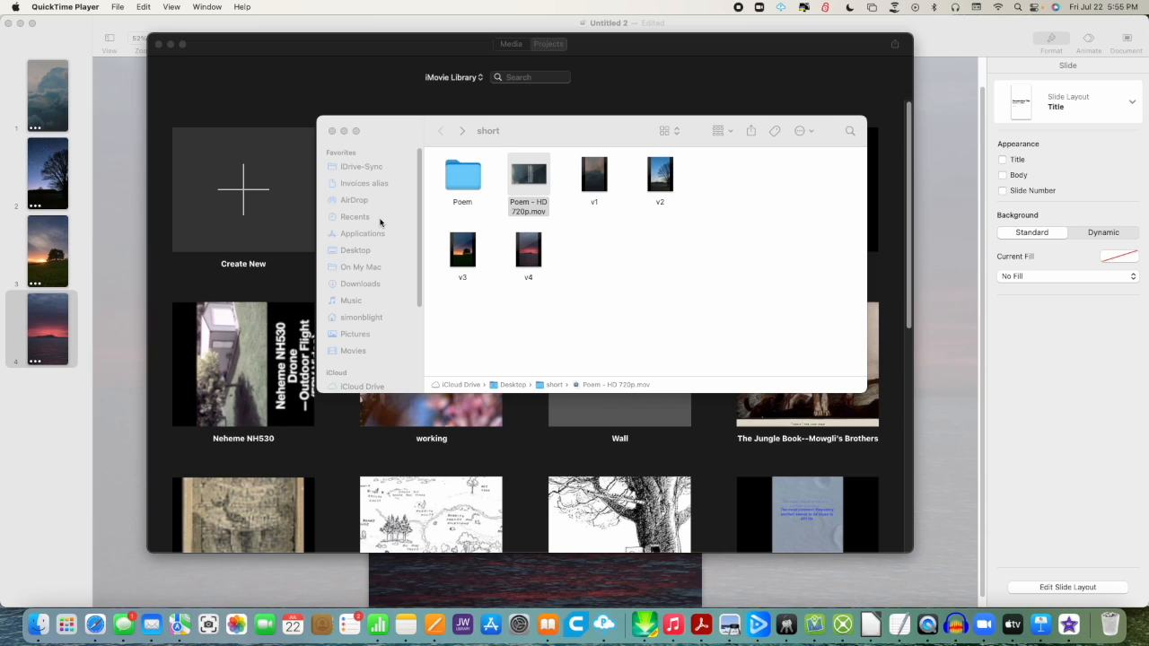
Find poem.mov in the Current project folder in Downloads and open it in QuickTime Player to check its orientation.
left_click(379, 287)
left_click(380, 285)
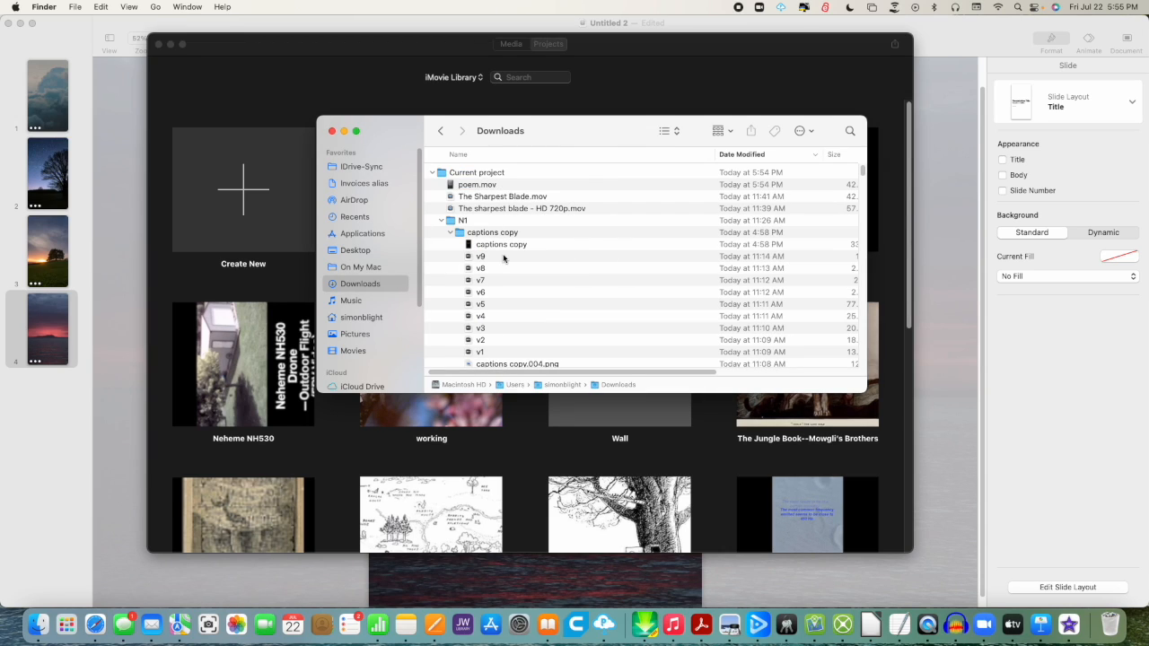
left_click(476, 187)
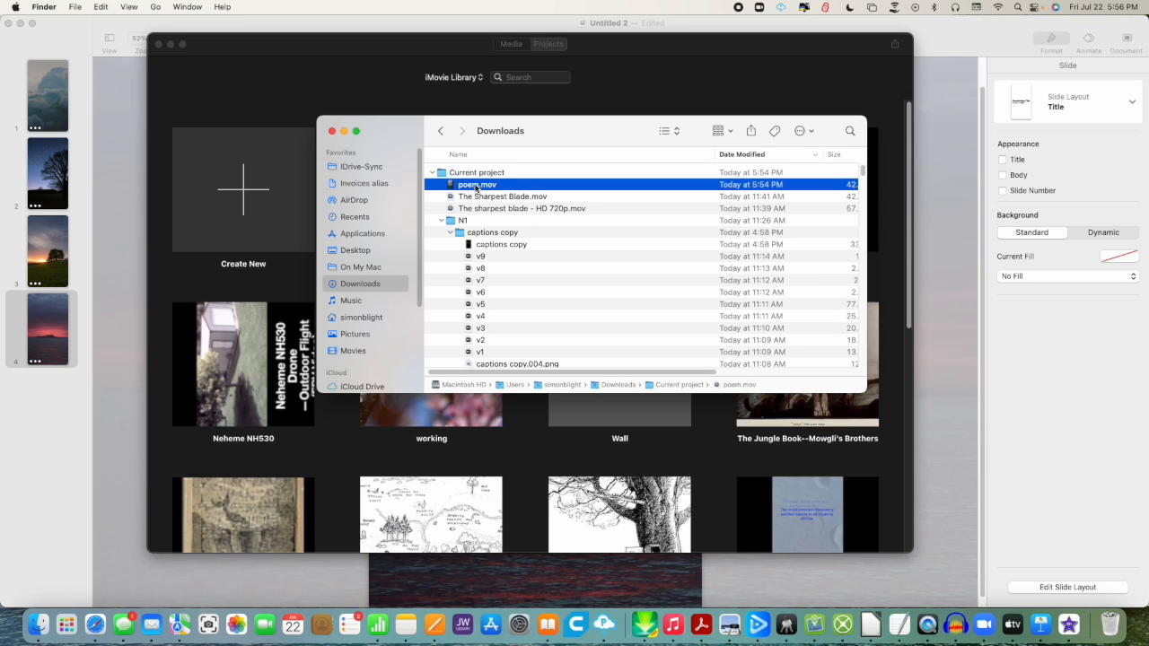
double_click(477, 185)
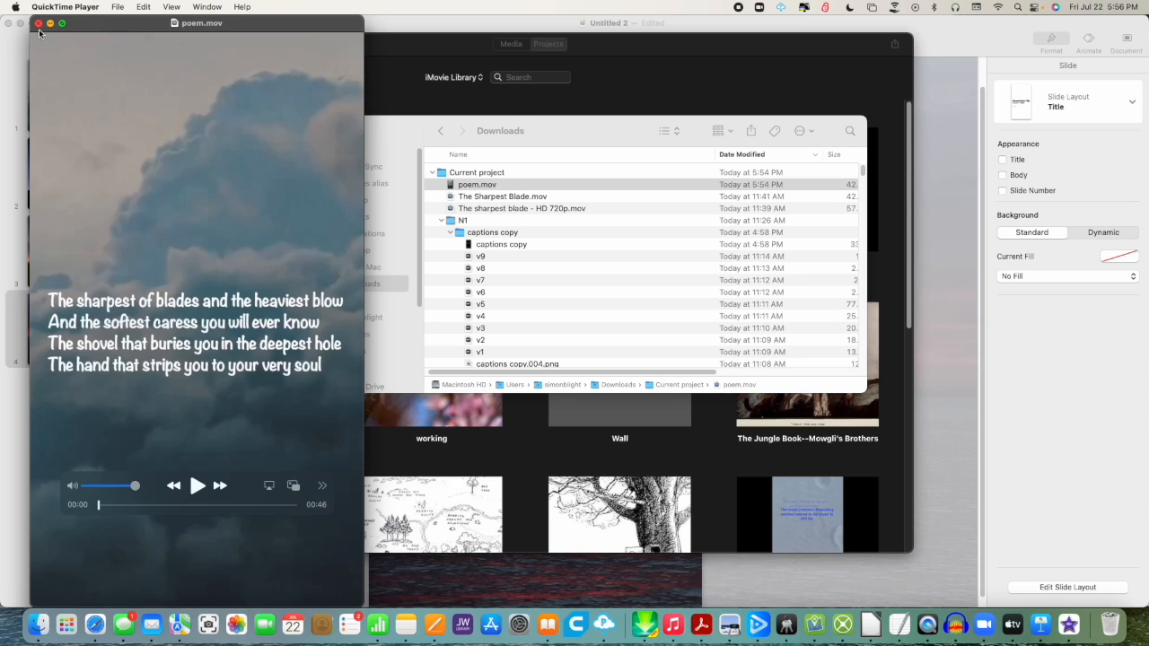
Switch to Safari, go to YouTube and start a new video upload.
left_click(95, 626)
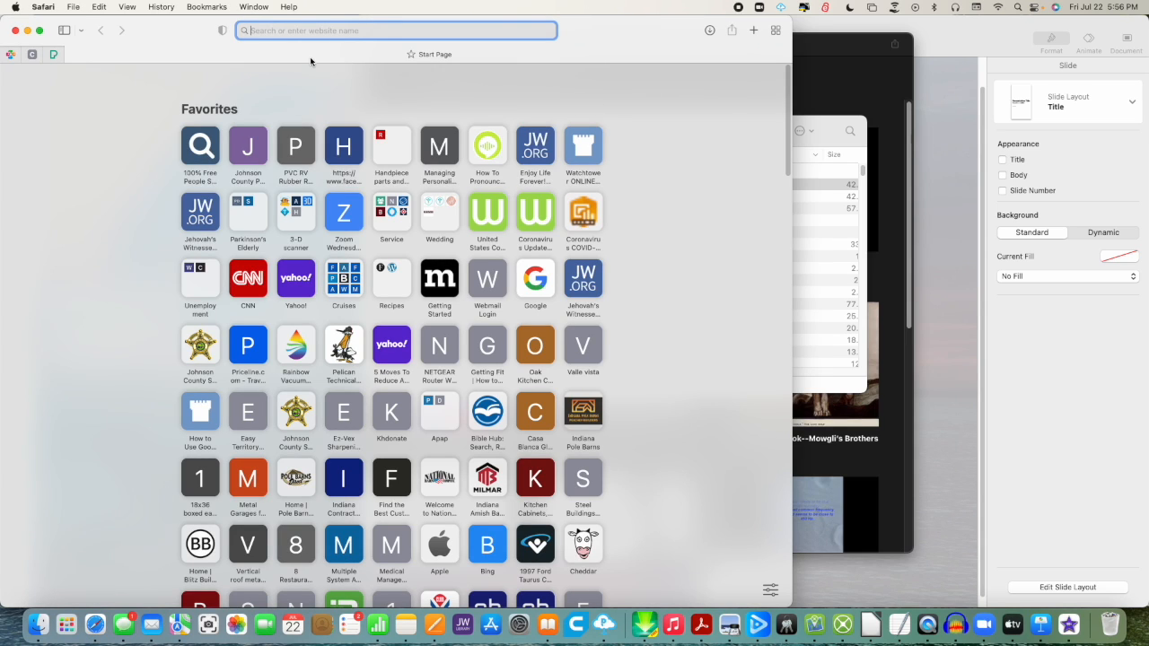
type("youtube")
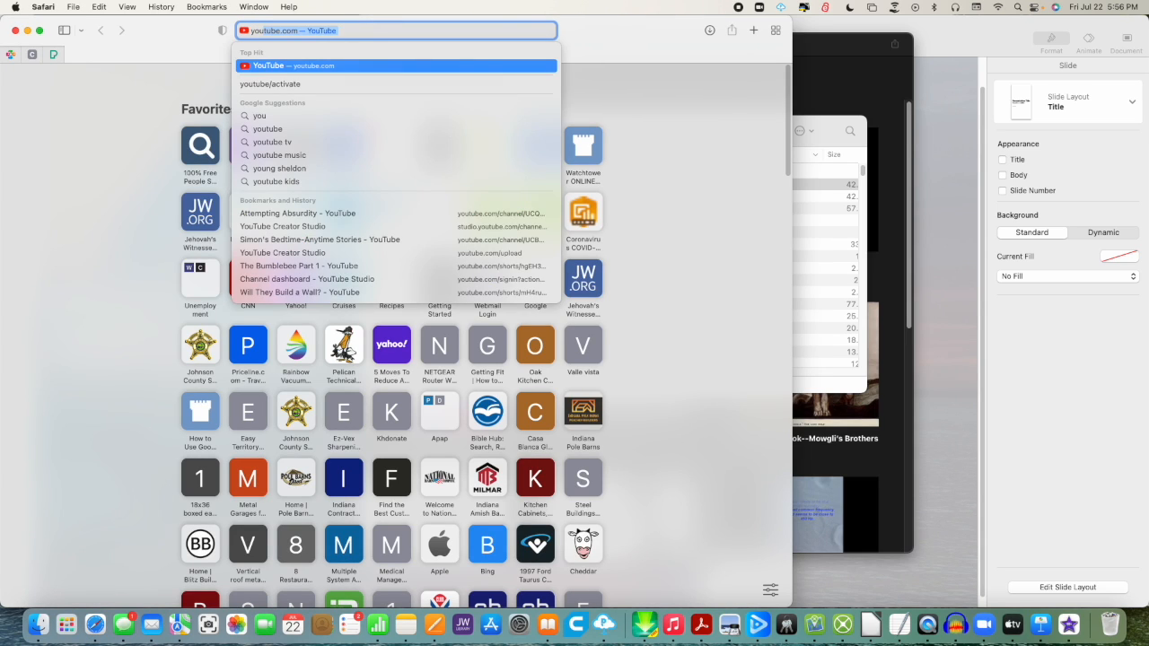
key("Return")
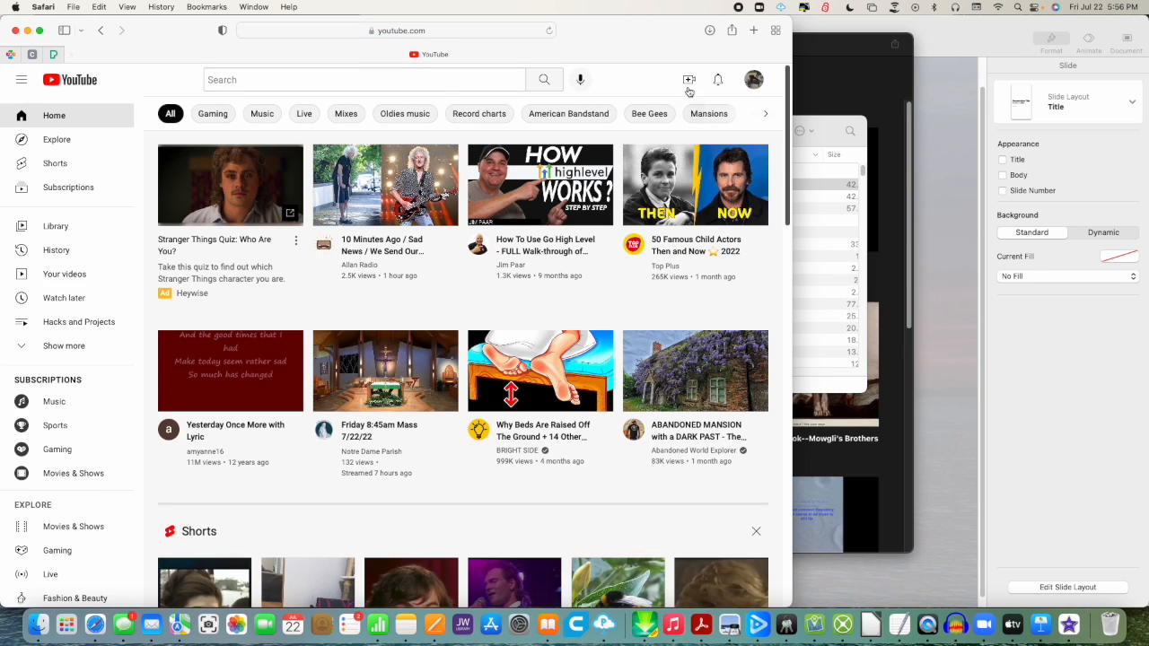
left_click(693, 81)
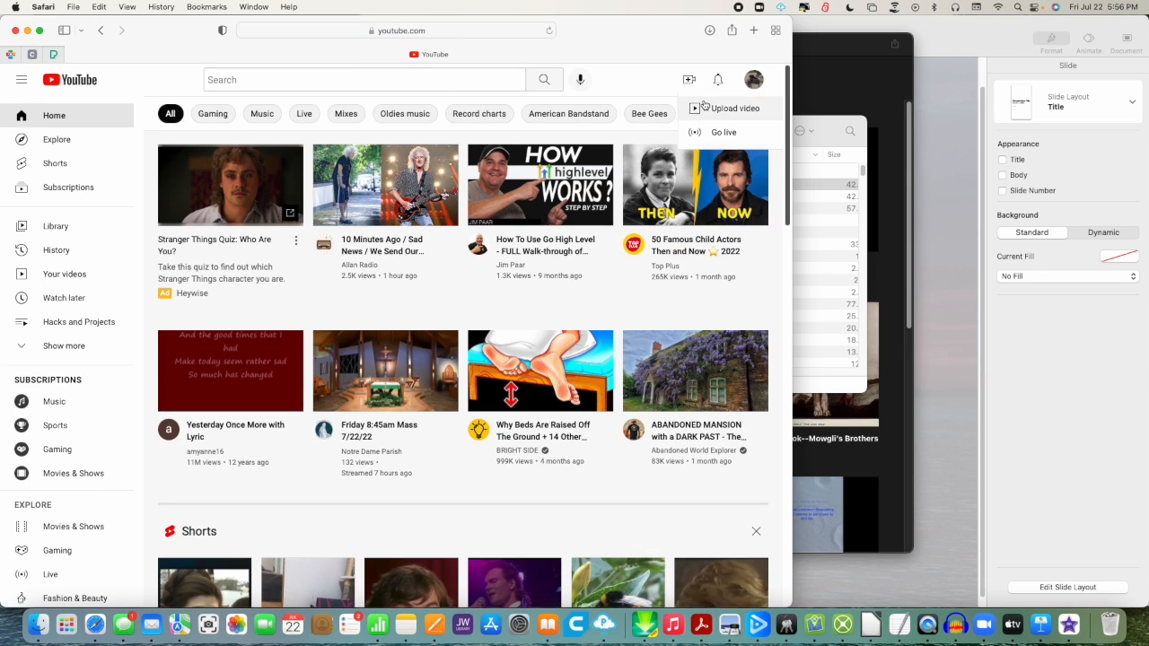
left_click(705, 106)
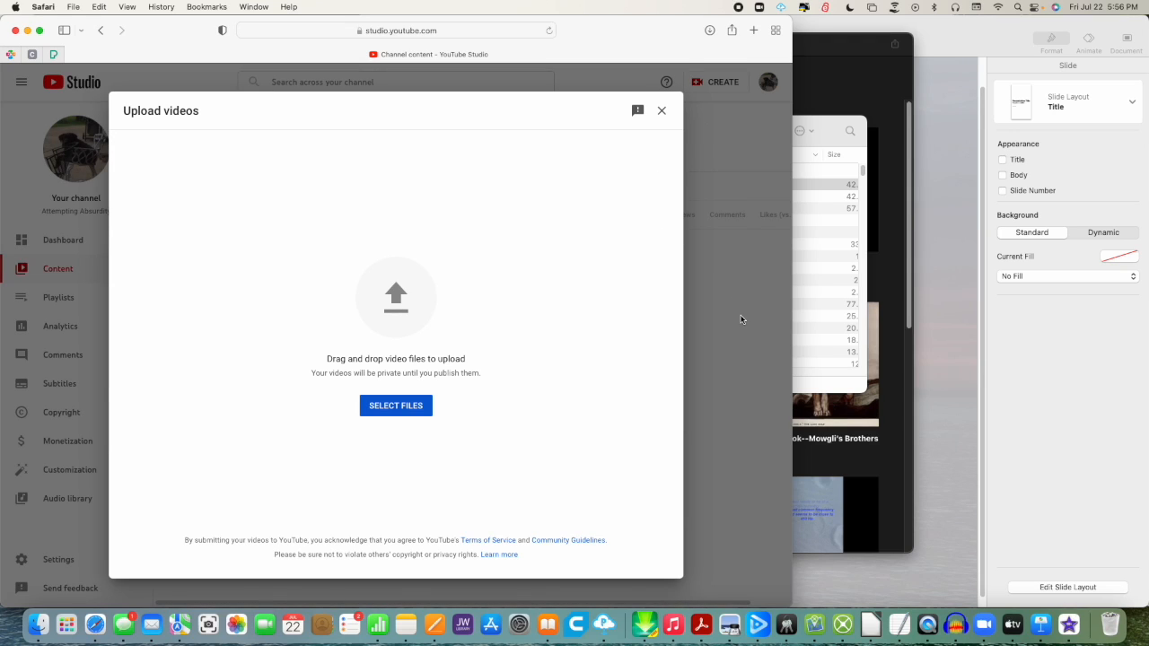
Bring the Finder Downloads window forward and try to transfer poem.mov to YouTube's Upload videos dialog.
left_click(835, 133)
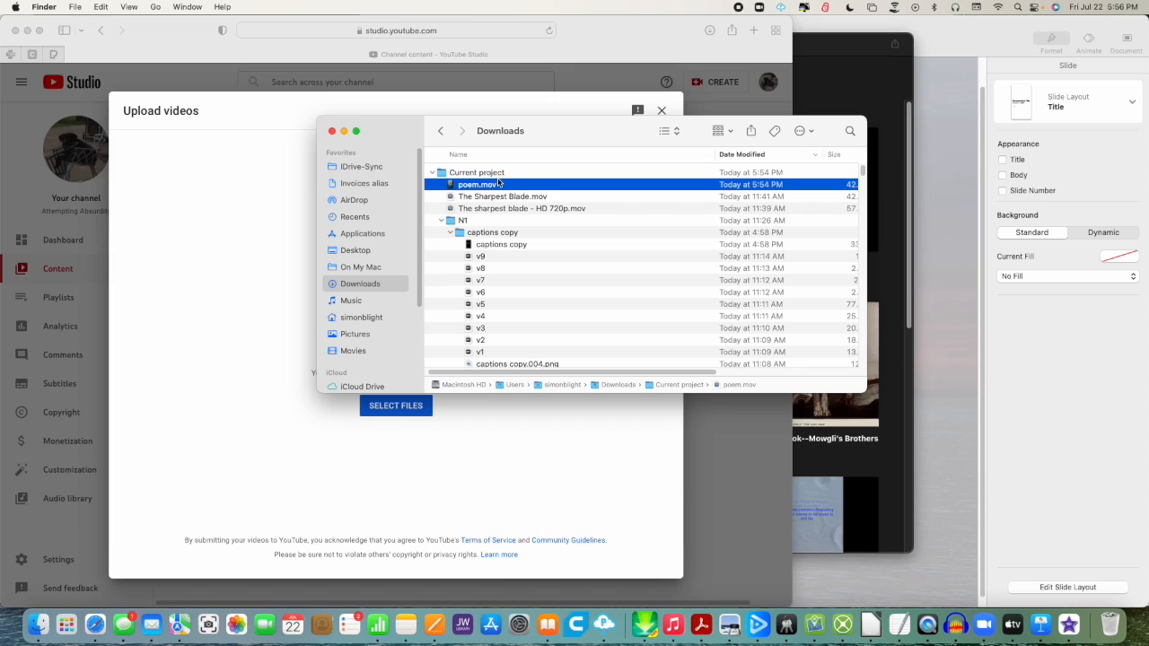
left_click_drag(498, 185, 841, 239)
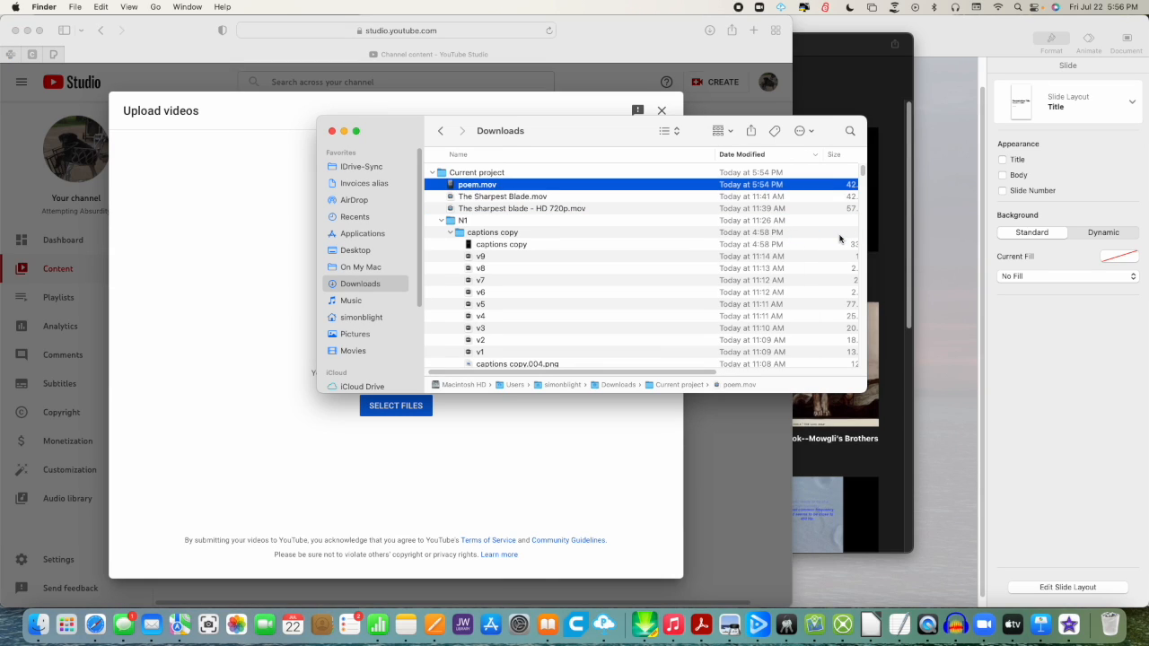